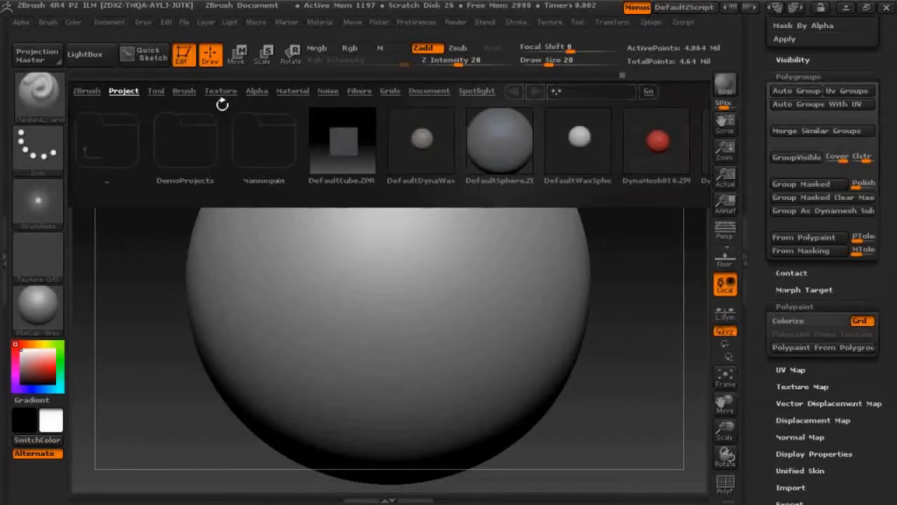
Step: Load the wrinkle_carving brush from the Skin folder of the LightBox brush library
left_click(183, 91)
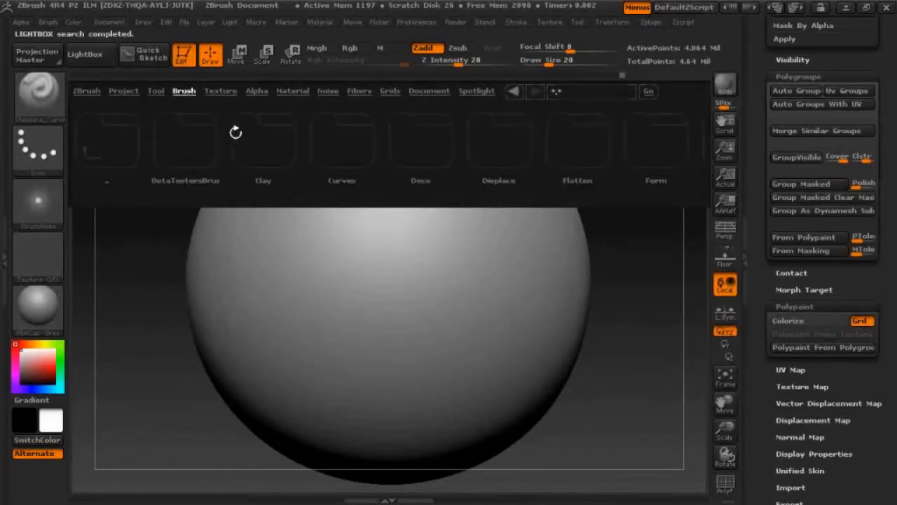
mouse_move(537, 156)
left_mouse_down()
mouse_move(414, 140)
mouse_move(205, 136)
left_mouse_up()
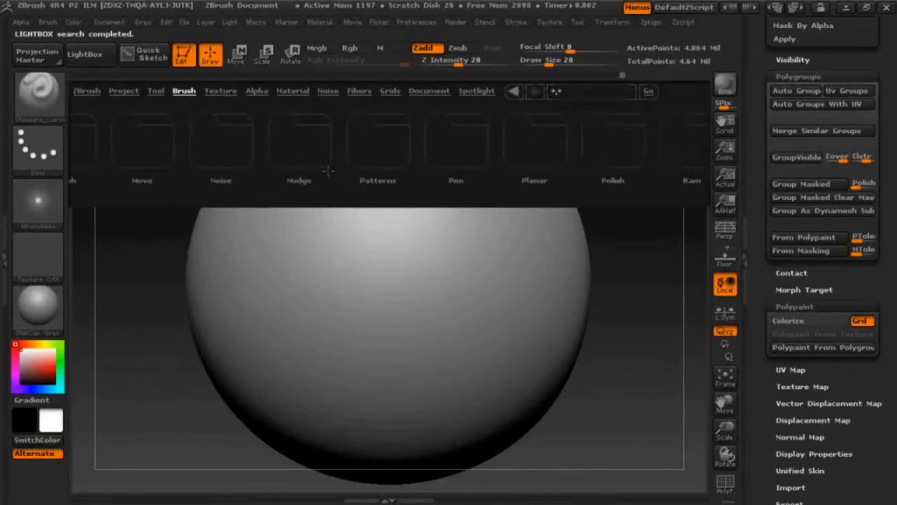
mouse_move(575, 146)
left_mouse_down()
mouse_move(453, 136)
mouse_move(470, 140)
left_mouse_up()
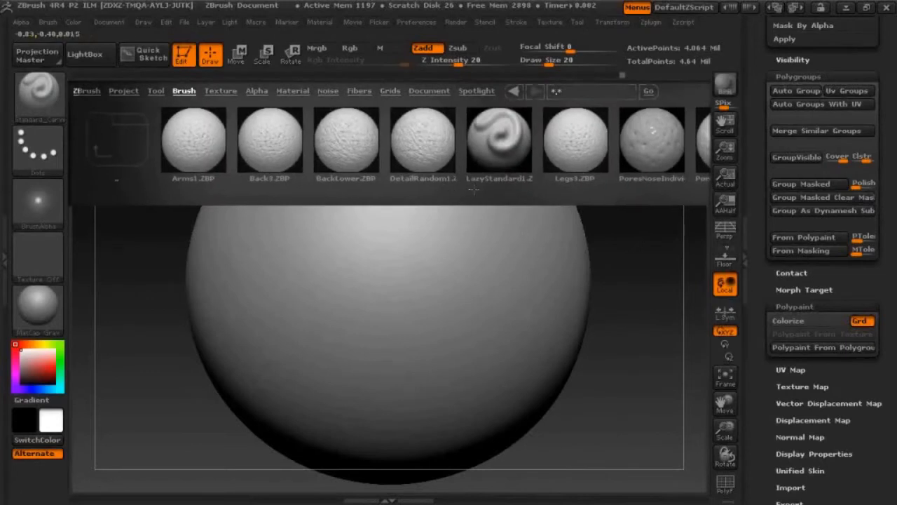
mouse_move(537, 160)
left_mouse_down()
mouse_move(434, 155)
mouse_move(392, 141)
left_mouse_up()
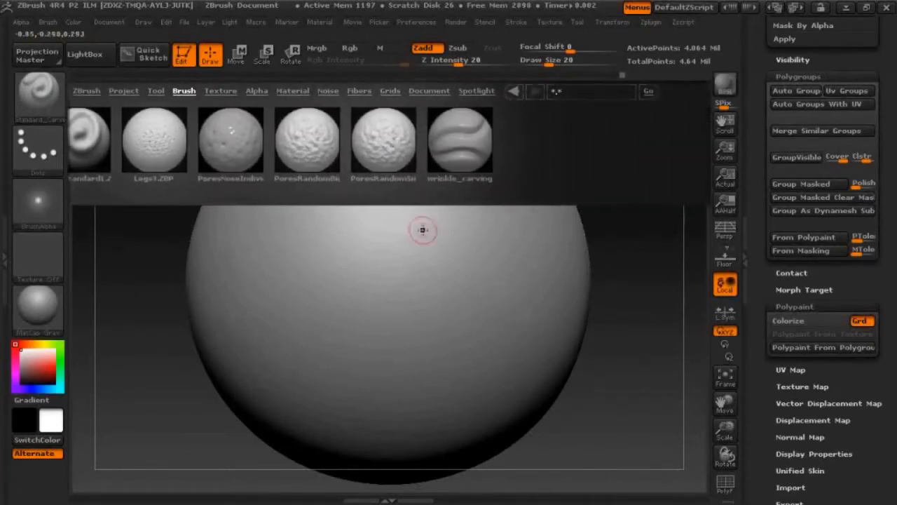
left_click(469, 155)
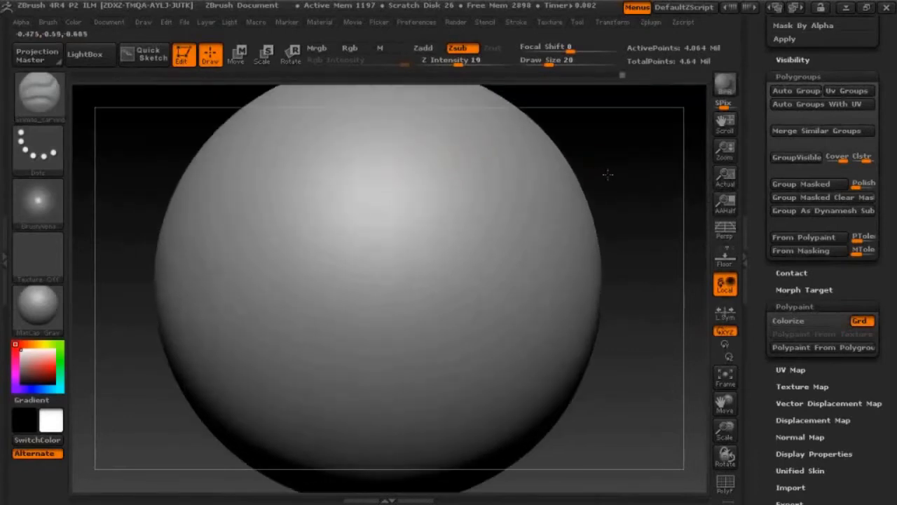
Step: Set the wrinkle brush's Draw Size to 25 and check its alpha settings
left_click_drag(607, 175, 608, 203, "alt")
key("space")
left_click_drag(370, 208, 375, 208)
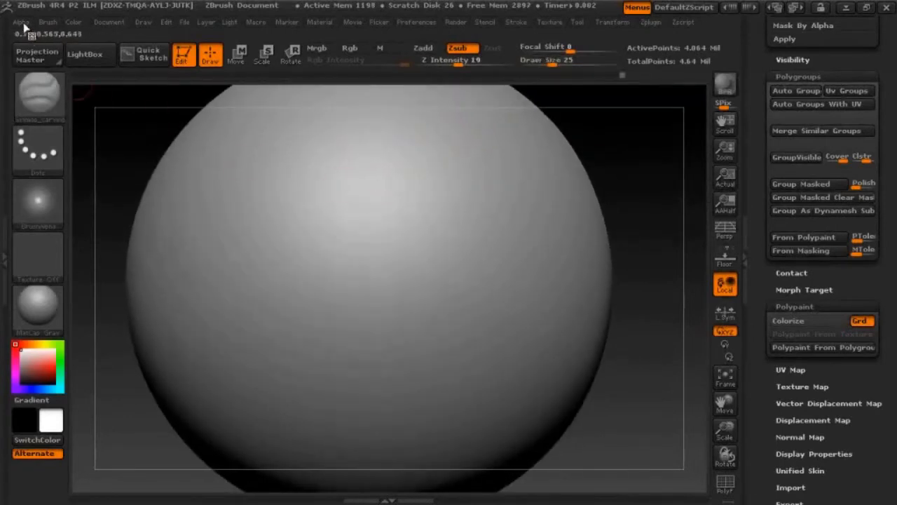
left_click(21, 23)
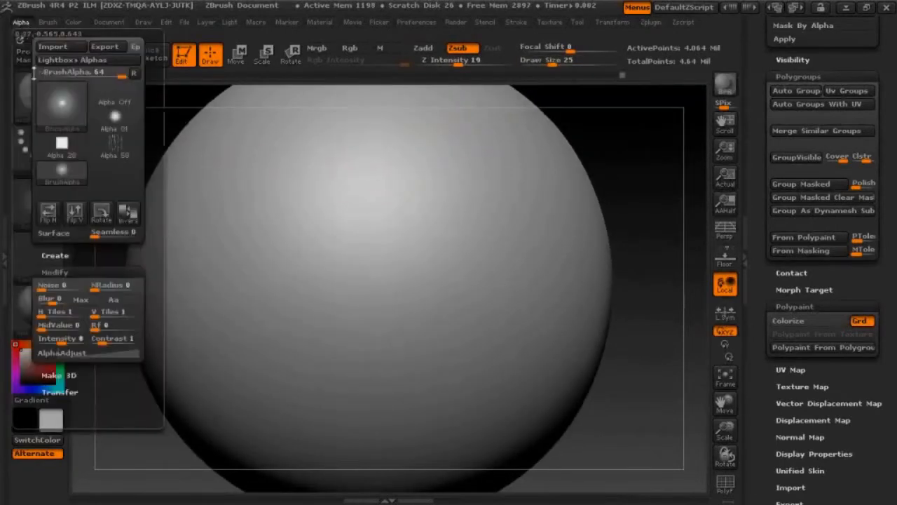
left_click(116, 351)
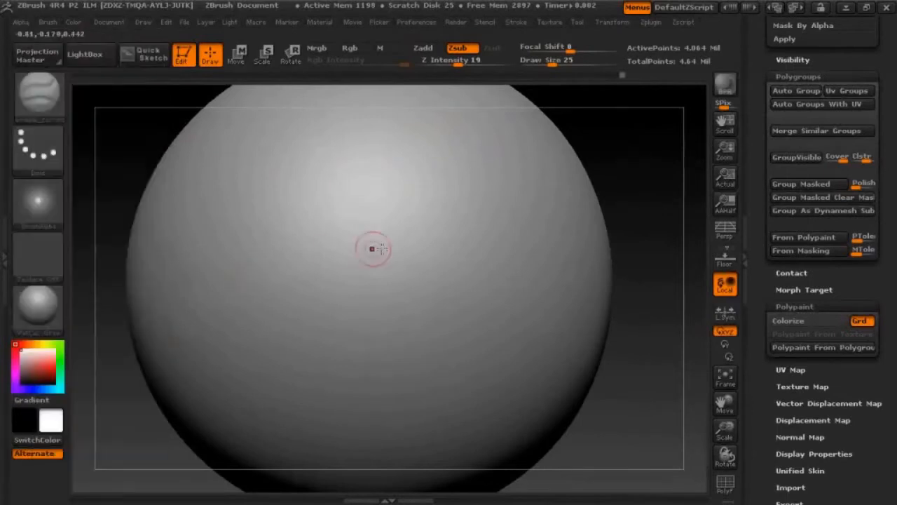
Step: Try a long vertical test wrinkle on the front of the sphere with Zsub and undo it
left_click_drag(355, 187, 391, 318)
left_click_drag(614, 168, 694, 162)
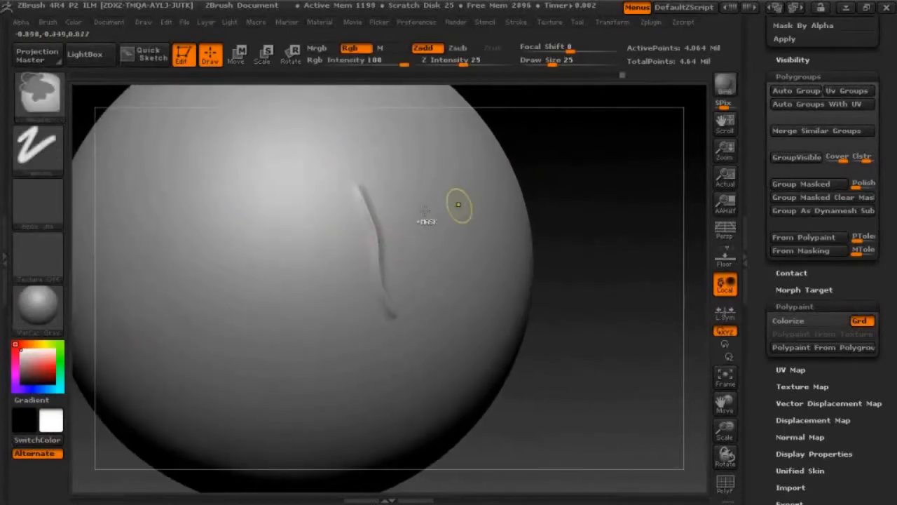
key("ctrl+z")
Step: Switch the brush to Zadd and draw several short crossing wrinkles on the front of the sphere
left_click(423, 47)
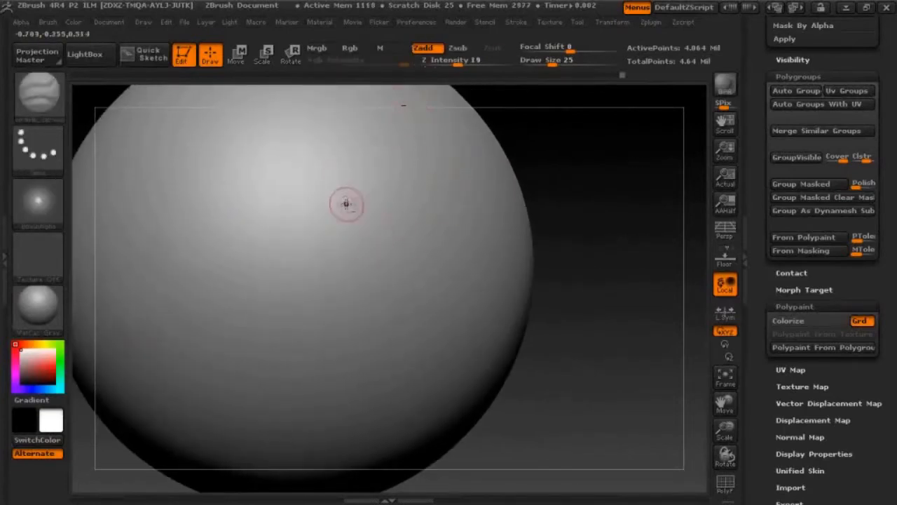
left_click_drag(344, 204, 383, 315)
mouse_move(341, 288)
left_mouse_down()
mouse_move(390, 240)
mouse_move(359, 248)
left_mouse_up()
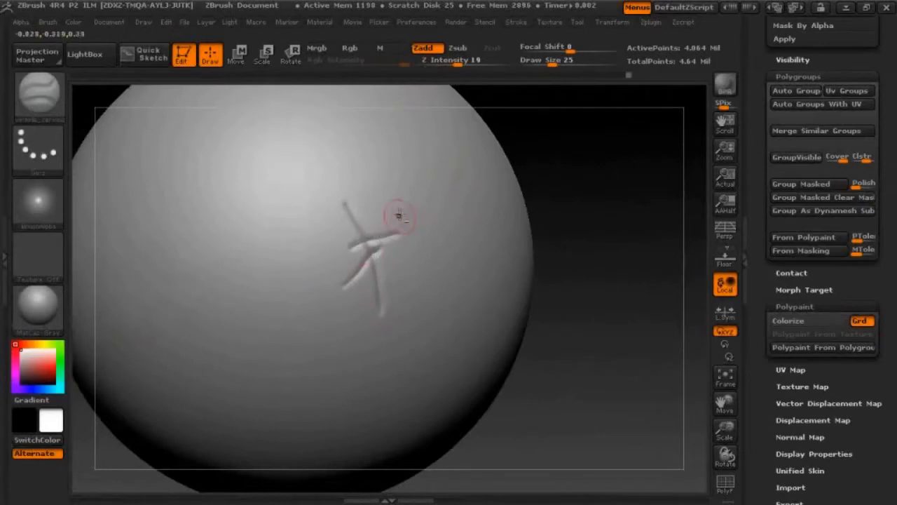
left_click_drag(397, 208, 326, 237)
left_click_drag(306, 208, 351, 209)
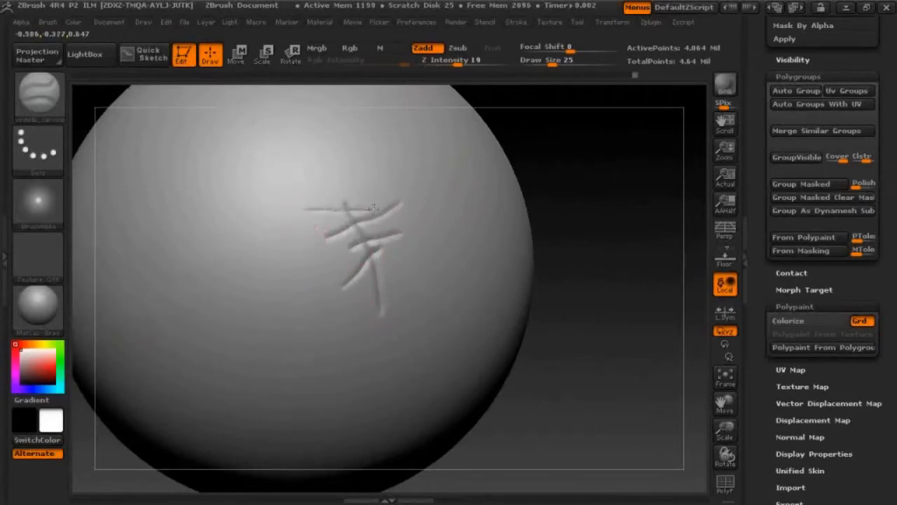
Step: Check the stroke's Lazy Mouse settings and draw more crossing wrinkles beside and below the first group
left_click(515, 23)
left_click(547, 196)
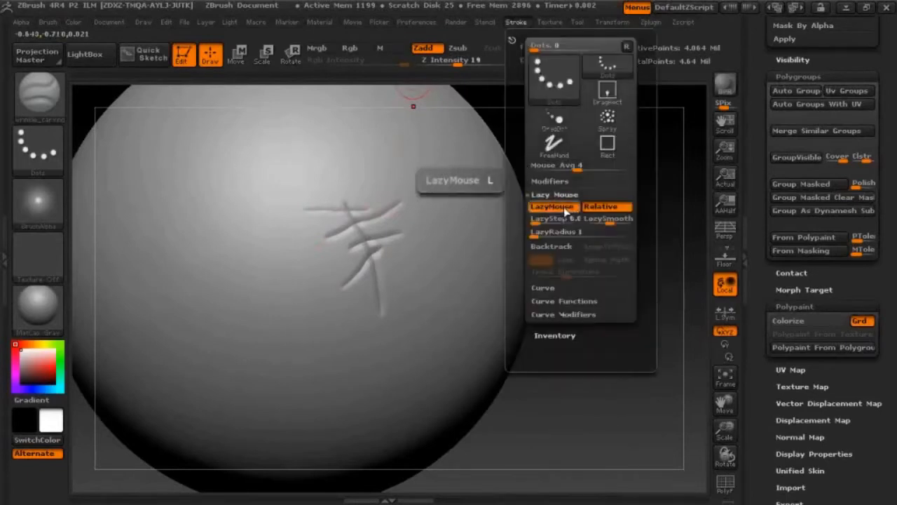
left_click_drag(253, 224, 273, 244)
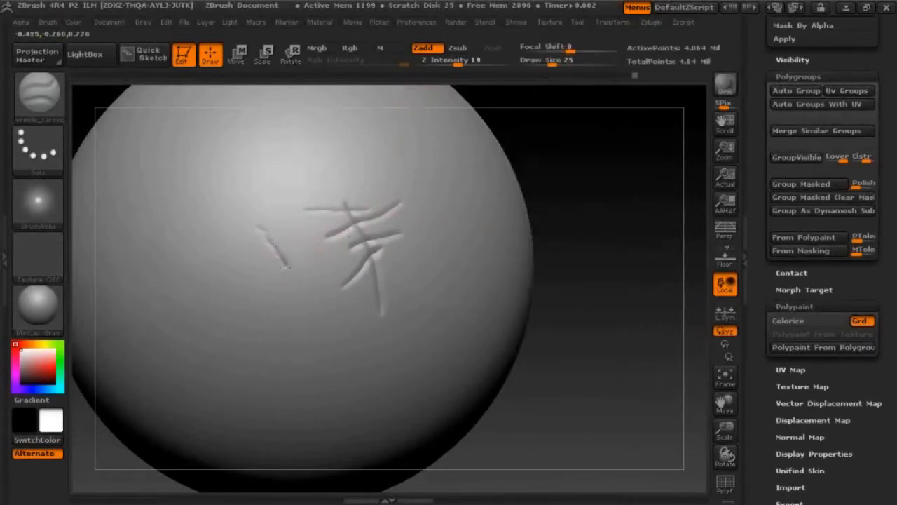
left_click_drag(311, 313, 322, 328)
left_click(277, 303)
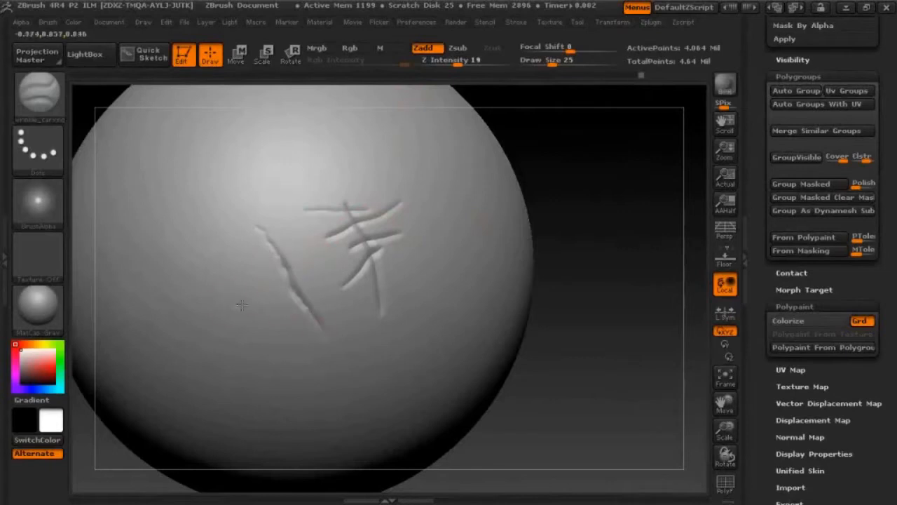
mouse_move(241, 304)
left_mouse_down()
mouse_move(331, 294)
mouse_move(309, 291)
left_mouse_up()
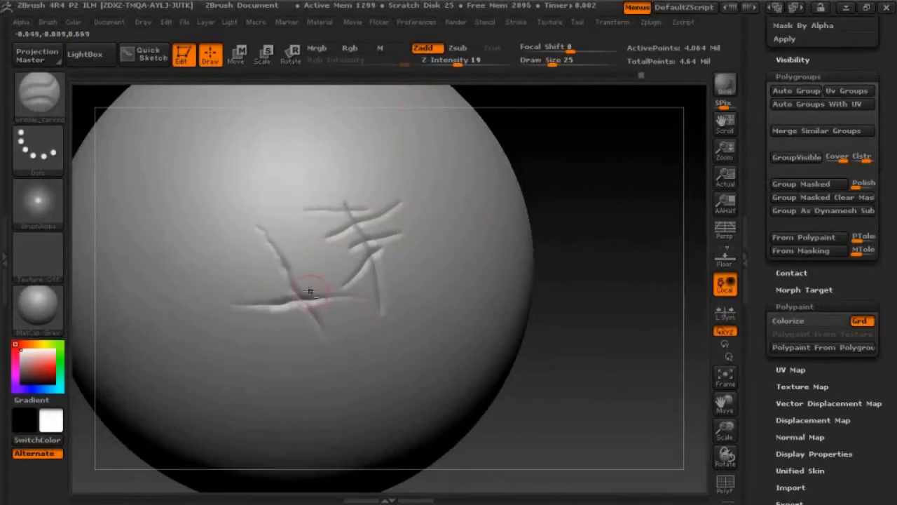
mouse_move(265, 272)
left_mouse_down()
mouse_move(326, 253)
mouse_move(327, 300)
left_mouse_up()
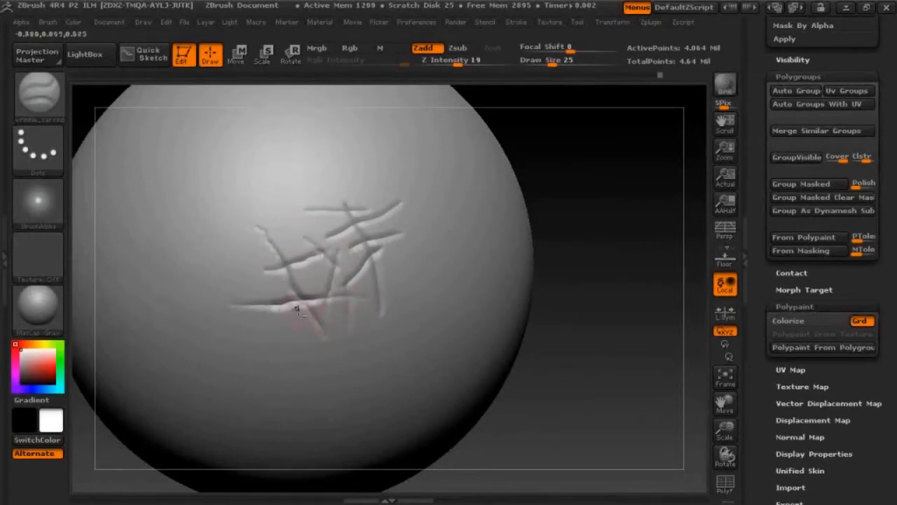
left_click_drag(290, 328, 361, 337)
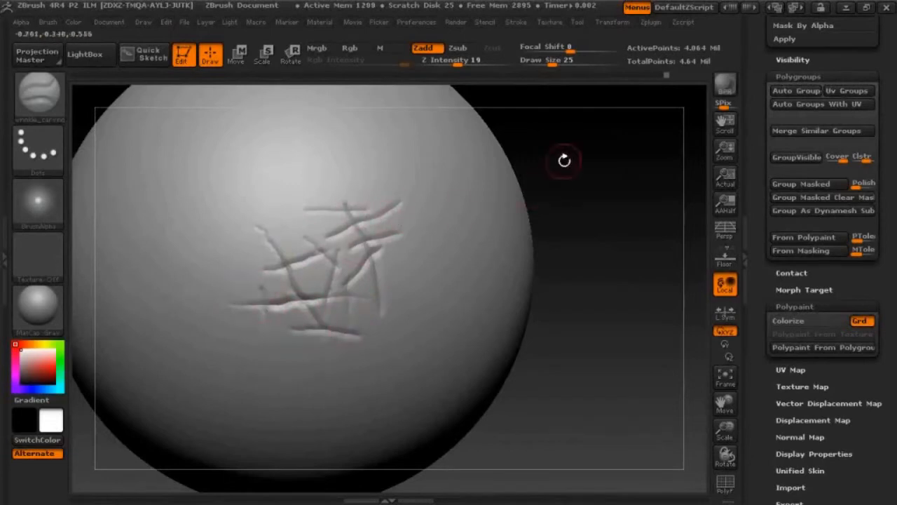
left_click_drag(565, 161, 573, 175, "alt")
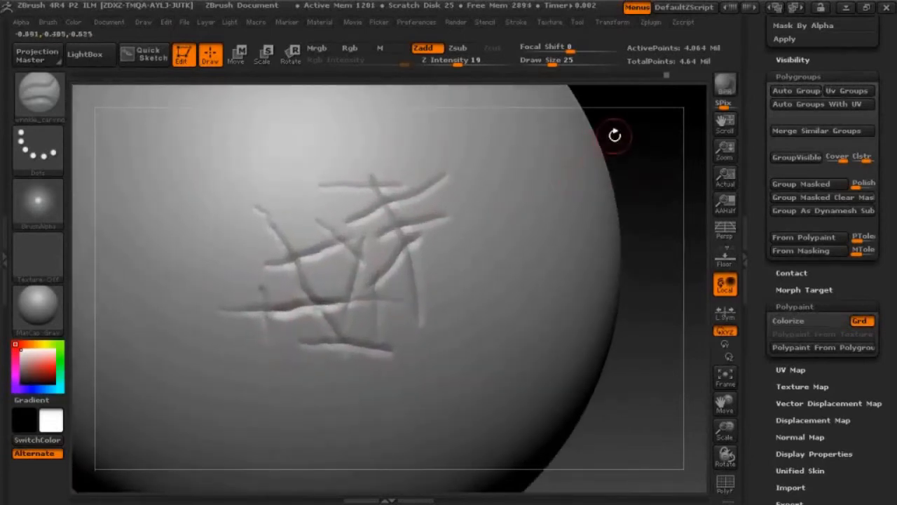
left_click_drag(614, 136, 614, 128, "alt")
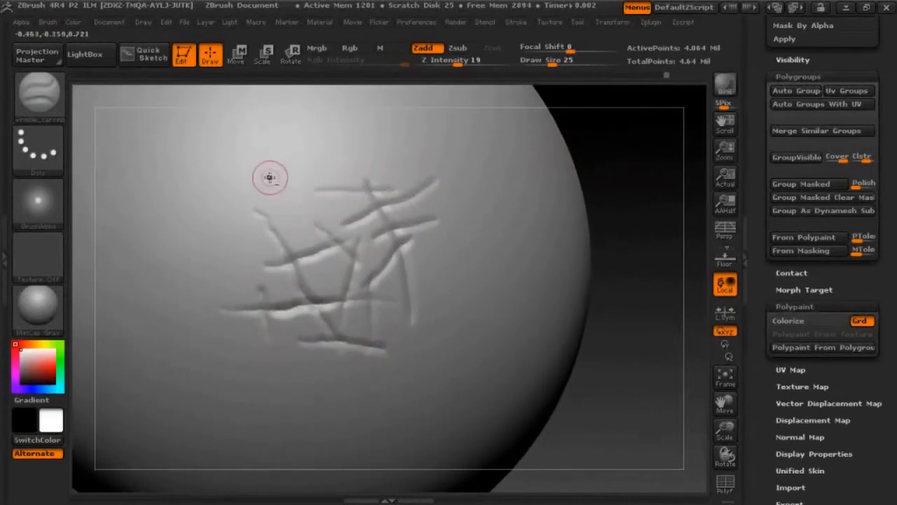
Step: Load the PoresRandomBig brush from the Skin folder of the LightBox brush library
left_click(105, 57)
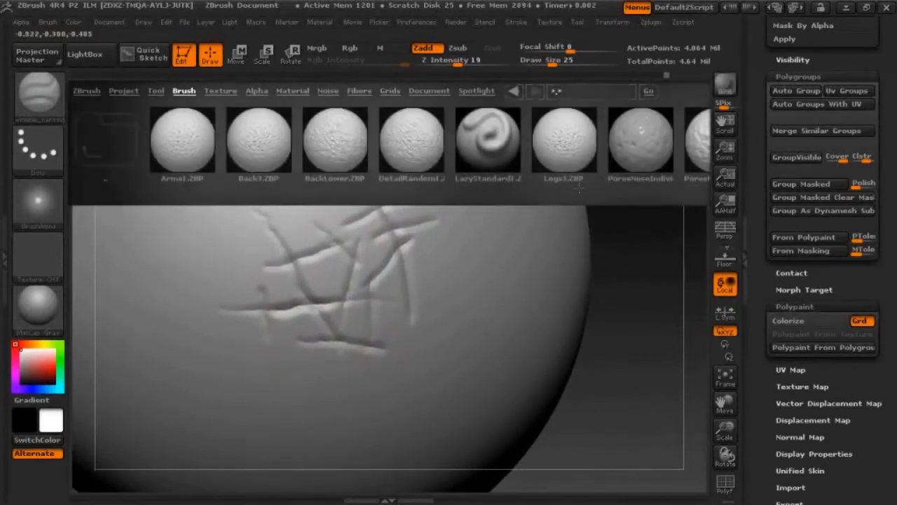
mouse_move(601, 166)
left_mouse_down()
mouse_move(436, 148)
mouse_move(481, 152)
left_mouse_up()
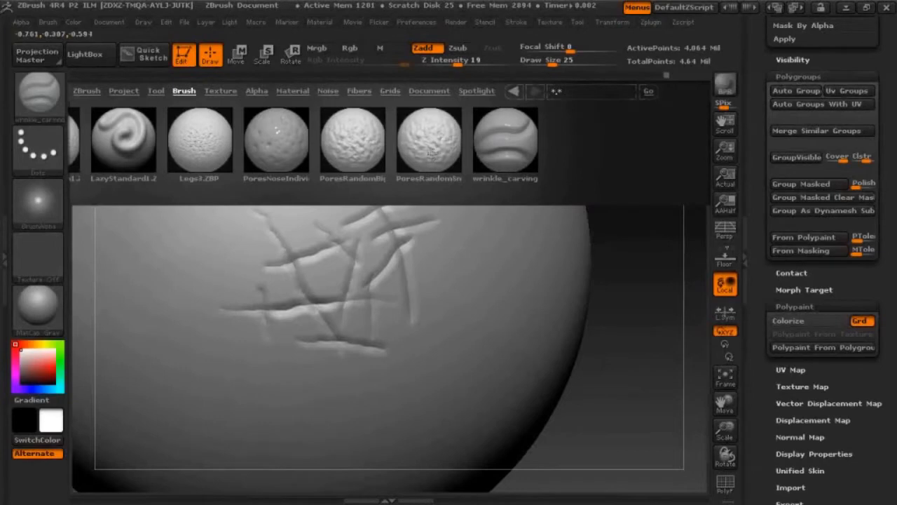
left_click(432, 158)
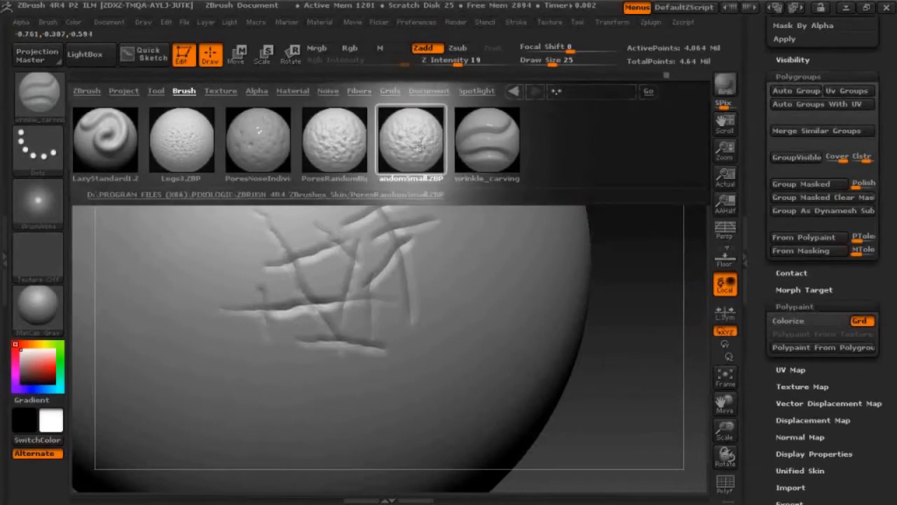
left_click(346, 142)
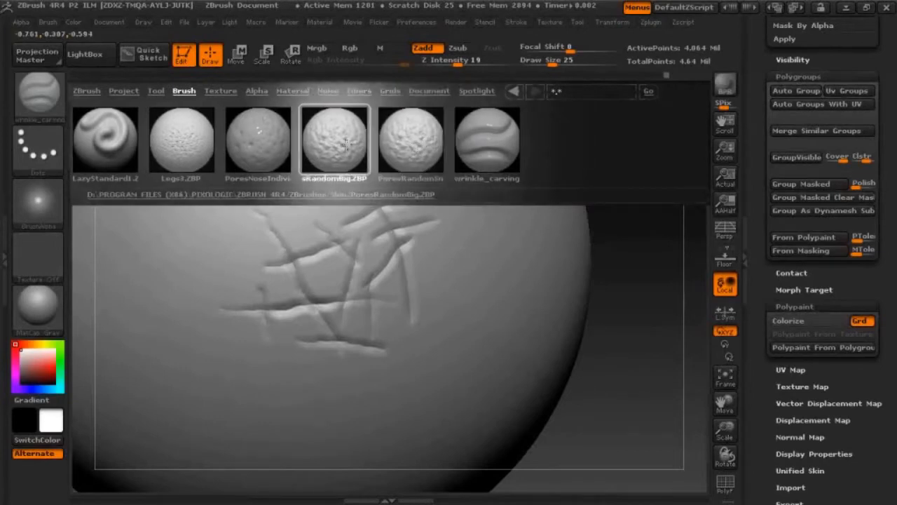
double_click(344, 145)
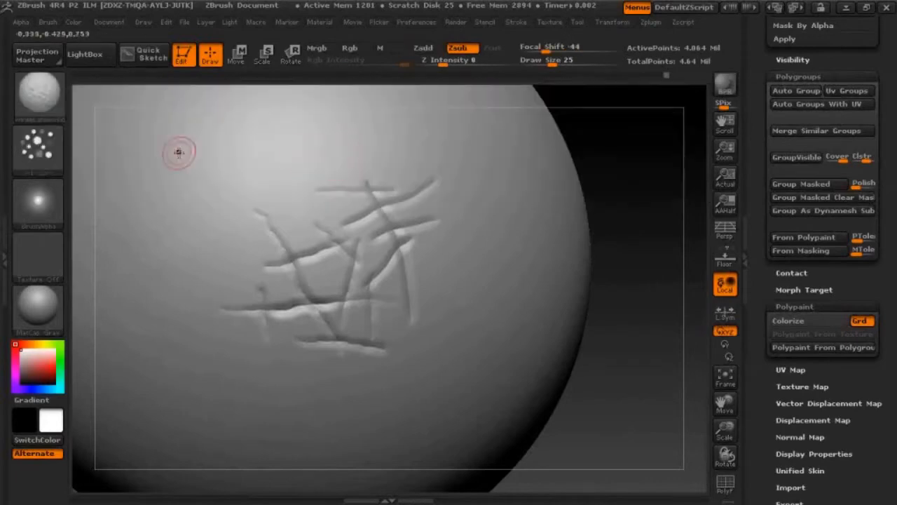
Step: Examine the pores brush's current stroke type, its placement, scale, color and flow settings, and the available alphas
left_click(42, 98)
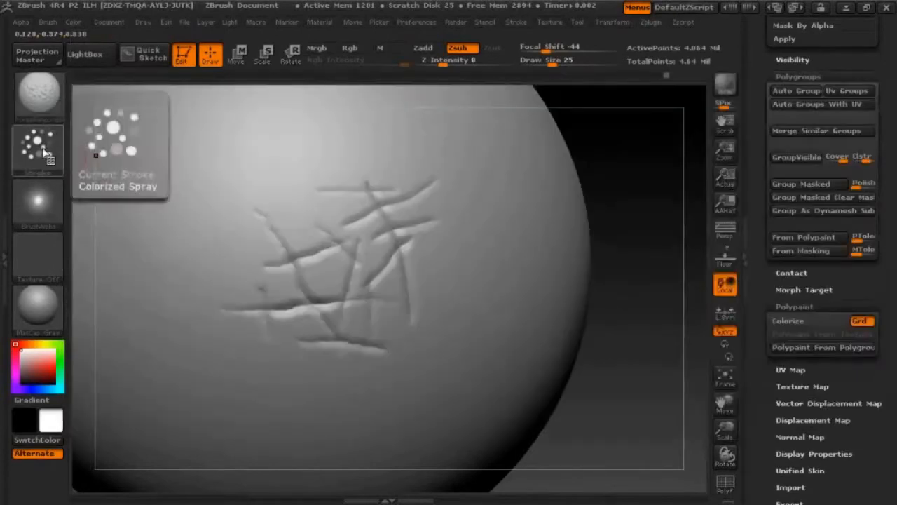
left_click(42, 148)
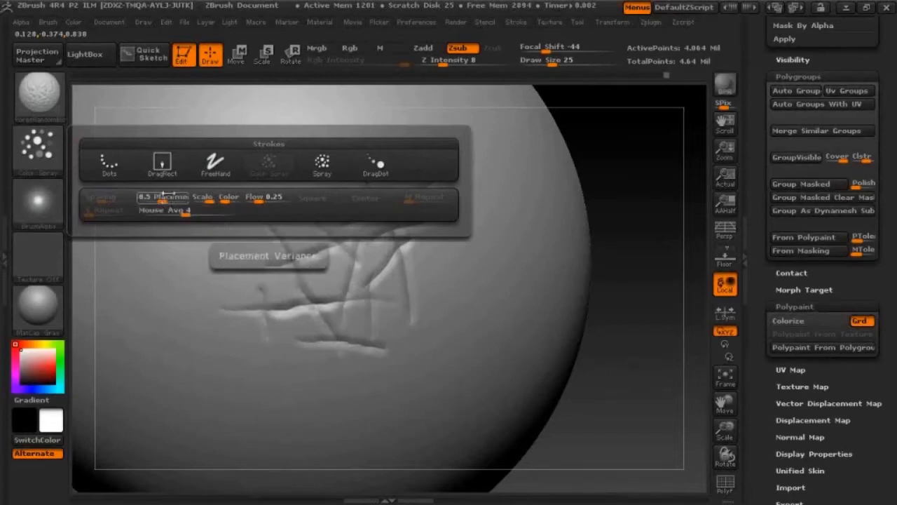
mouse_move(48, 203)
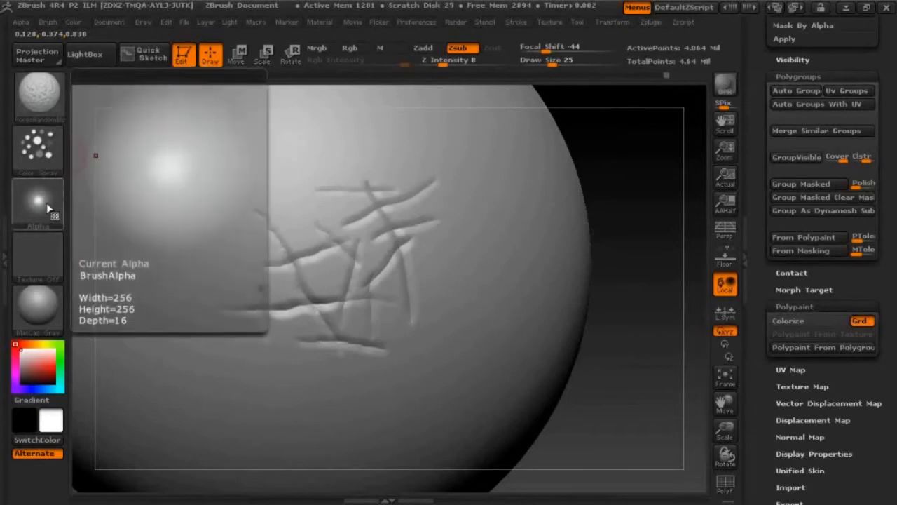
left_click(45, 203)
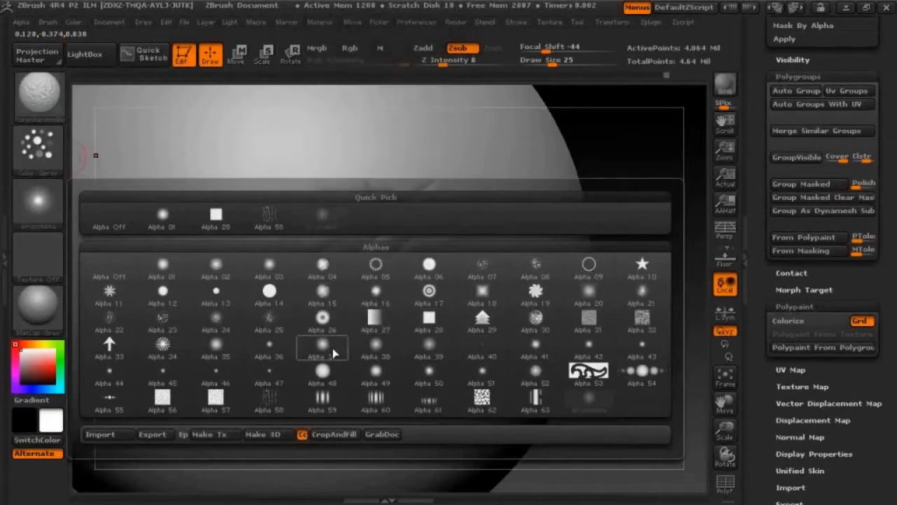
mouse_move(334, 353)
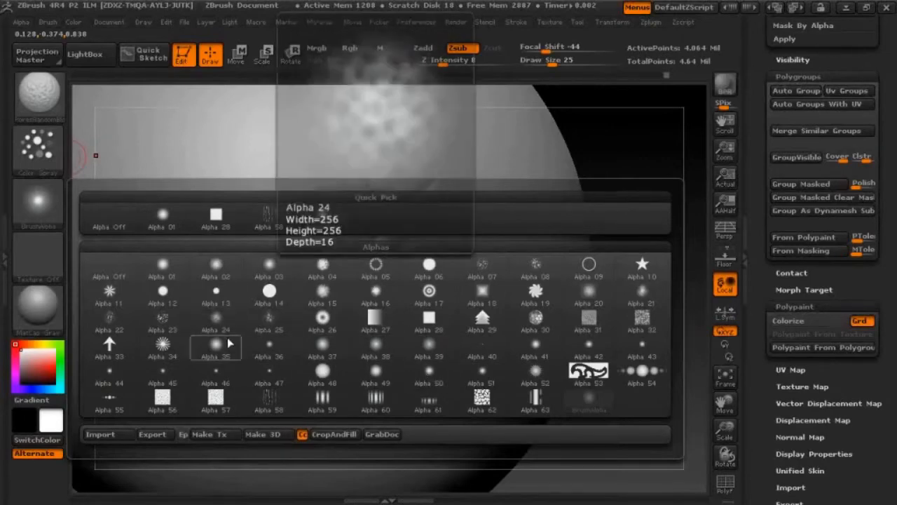
left_click(167, 268)
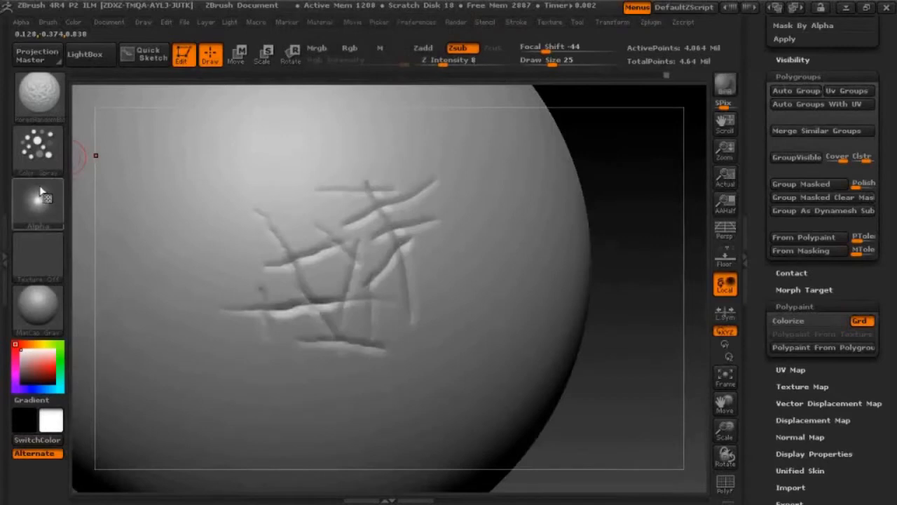
left_click(21, 22)
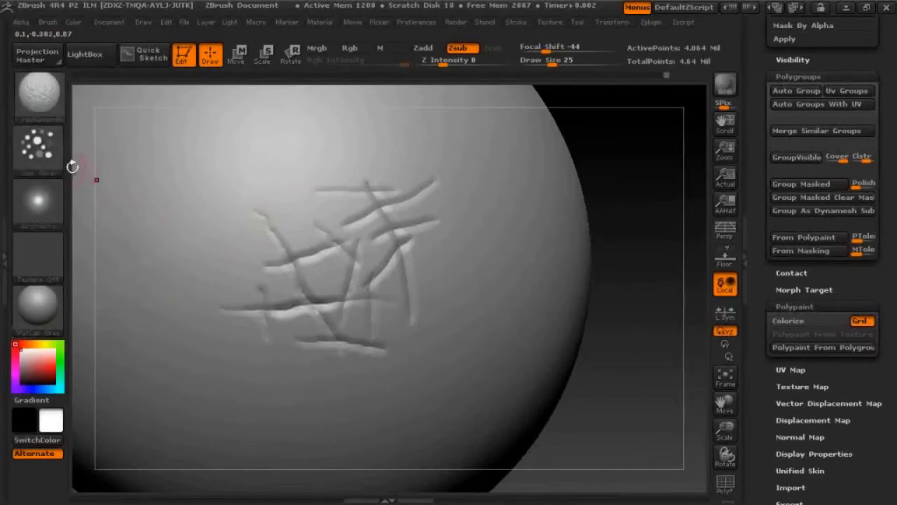
Step: Set the pores brush's Draw Size to 37 and spray pore texture on the sphere beside the wrinkles
key("space")
key("space")
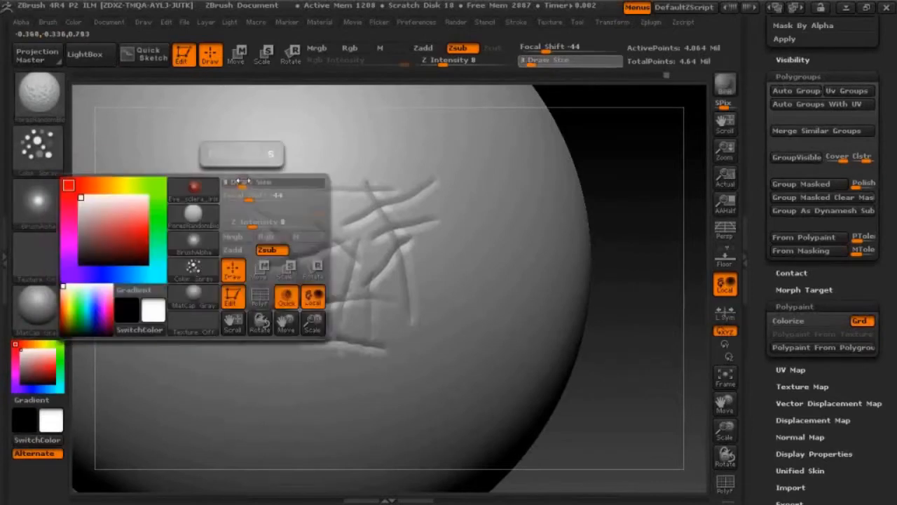
mouse_move(250, 183)
left_mouse_down()
mouse_move(271, 182)
mouse_move(250, 183)
left_mouse_up()
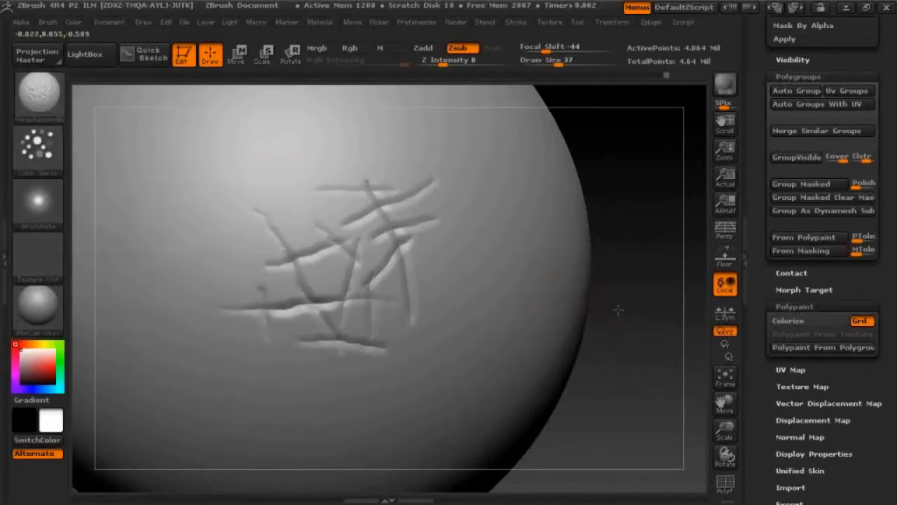
mouse_move(611, 306)
left_mouse_down()
mouse_move(598, 309)
mouse_move(639, 337)
mouse_move(605, 304)
mouse_move(652, 365)
left_mouse_up()
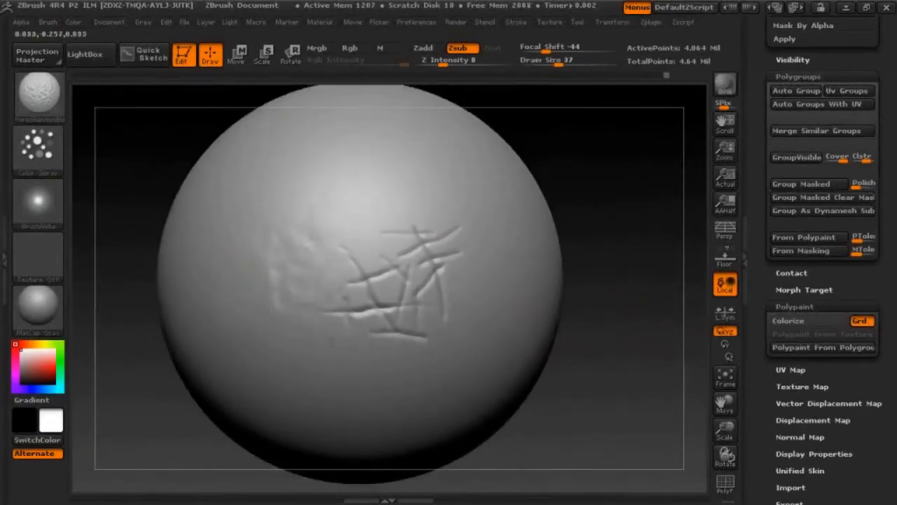
Step: Spray more large random pores above, below and on both sides of the wrinkles, turning the sphere to reach each area
key("ctrl")
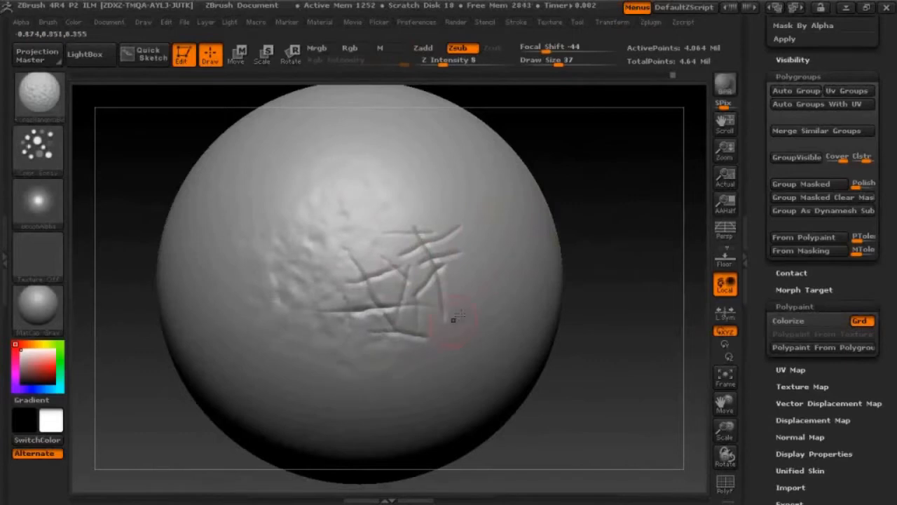
left_click_drag(607, 187, 507, 234)
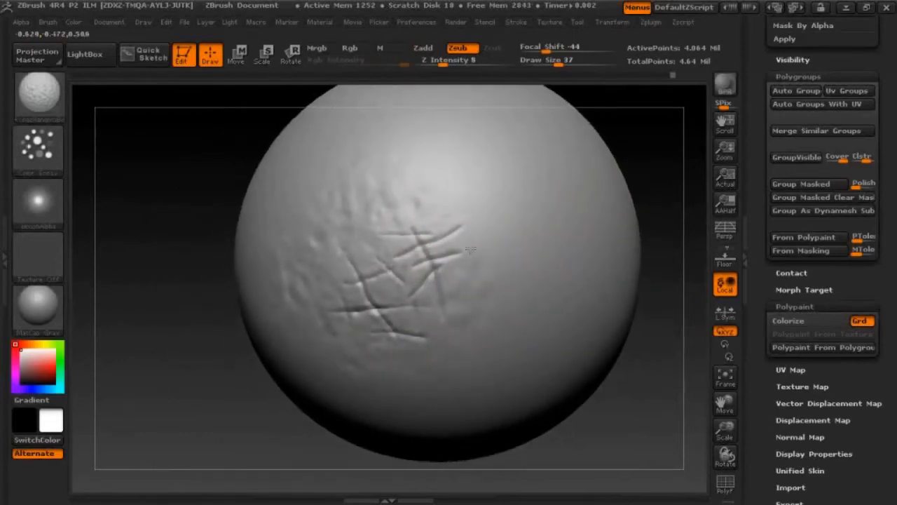
left_click_drag(161, 188, 635, 204)
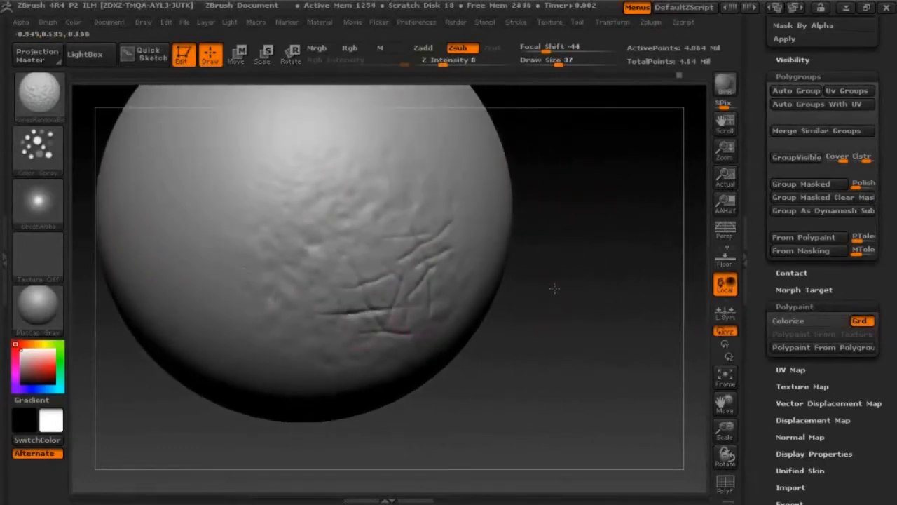
left_click_drag(554, 288, 483, 283)
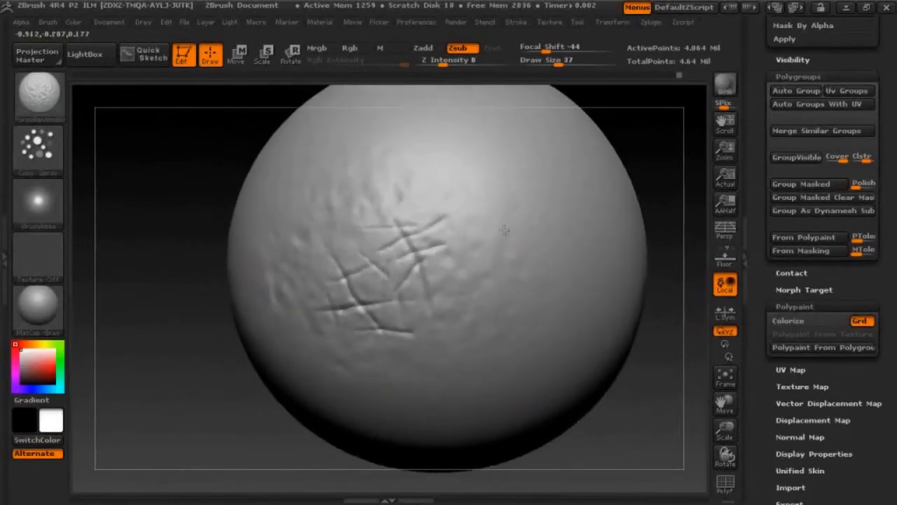
mouse_move(680, 160)
left_mouse_down()
mouse_move(615, 140)
mouse_move(638, 154)
mouse_move(407, 266)
left_mouse_up()
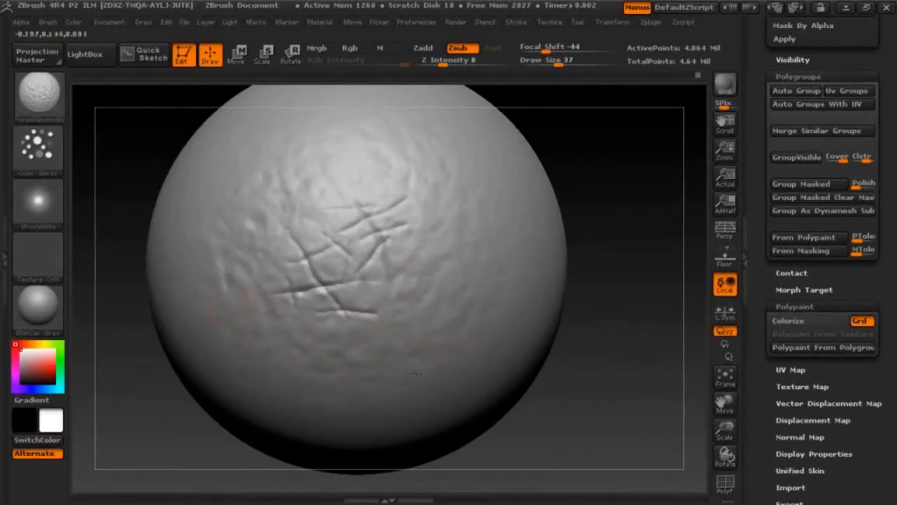
left_click_drag(617, 196, 626, 229)
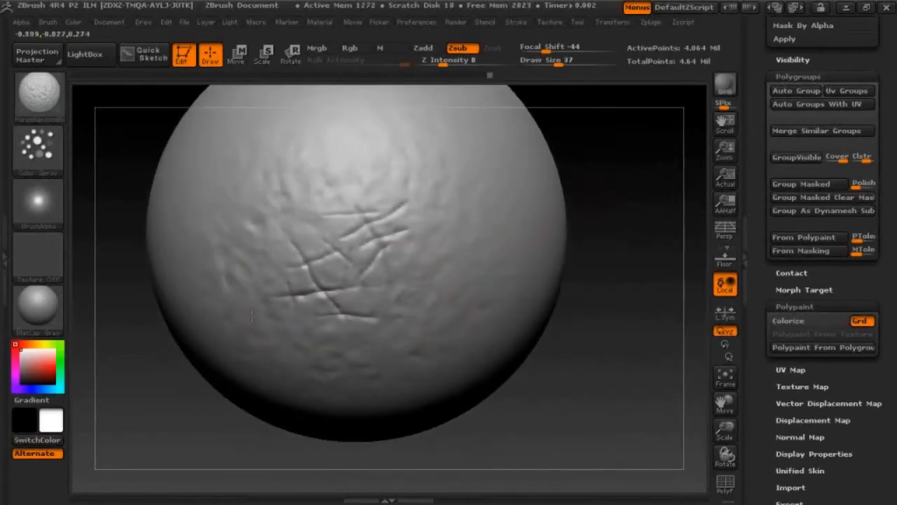
left_click_drag(595, 301, 482, 312)
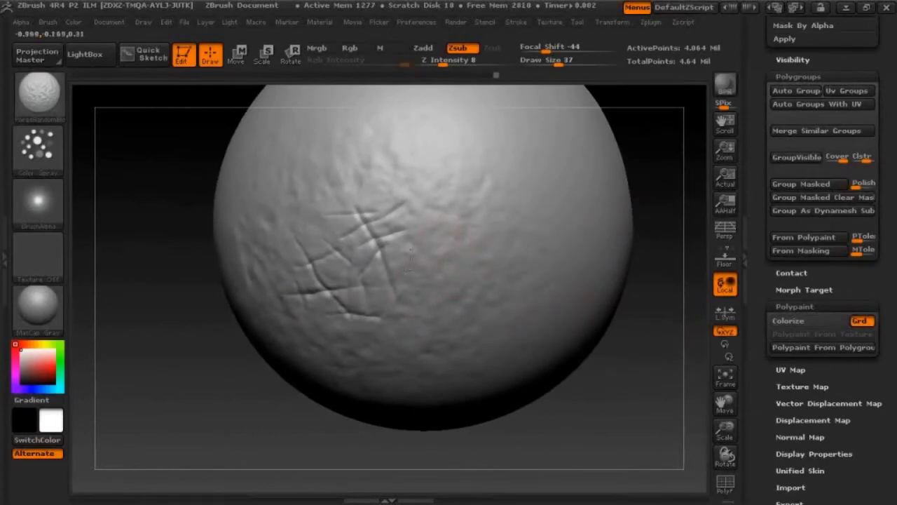
left_click_drag(592, 408, 495, 374)
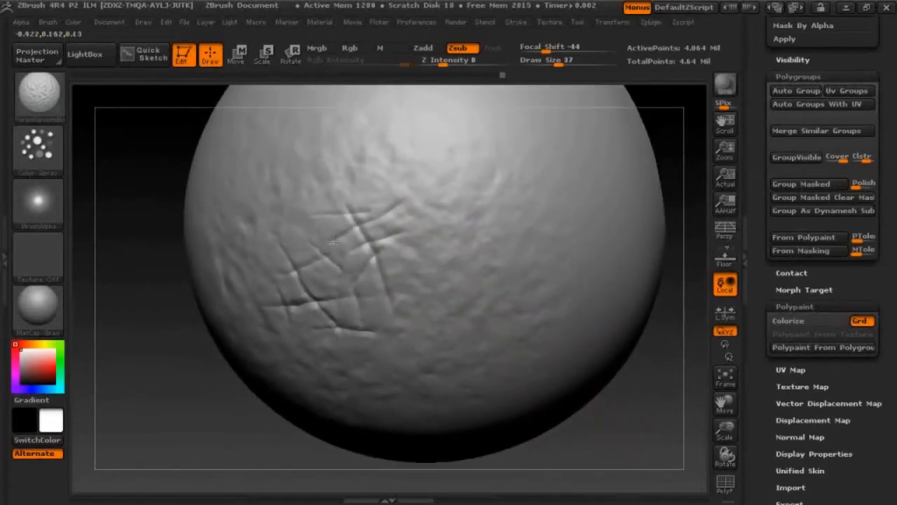
mouse_move(165, 335)
left_mouse_down()
mouse_move(278, 356)
mouse_move(245, 220)
left_mouse_up()
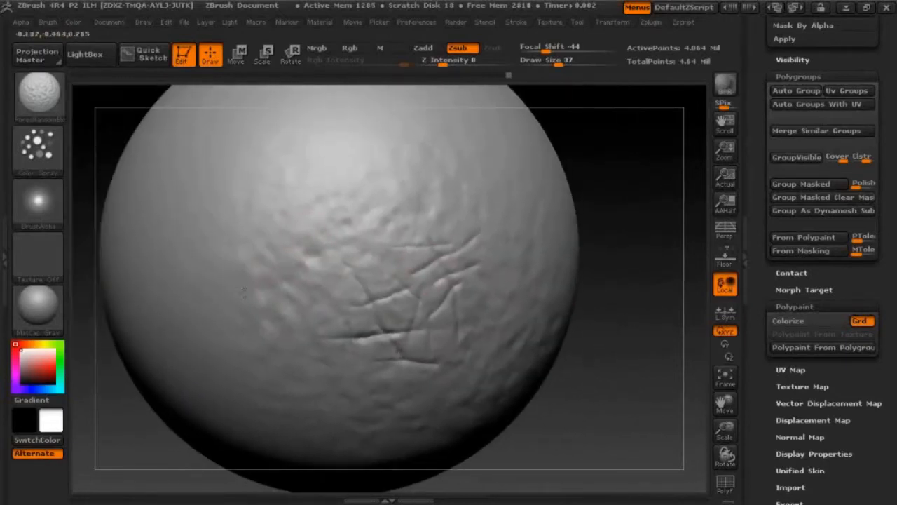
Step: Load the small version of the PoresRandom brush from the Skin folder of the LightBox brush library
left_click(84, 54)
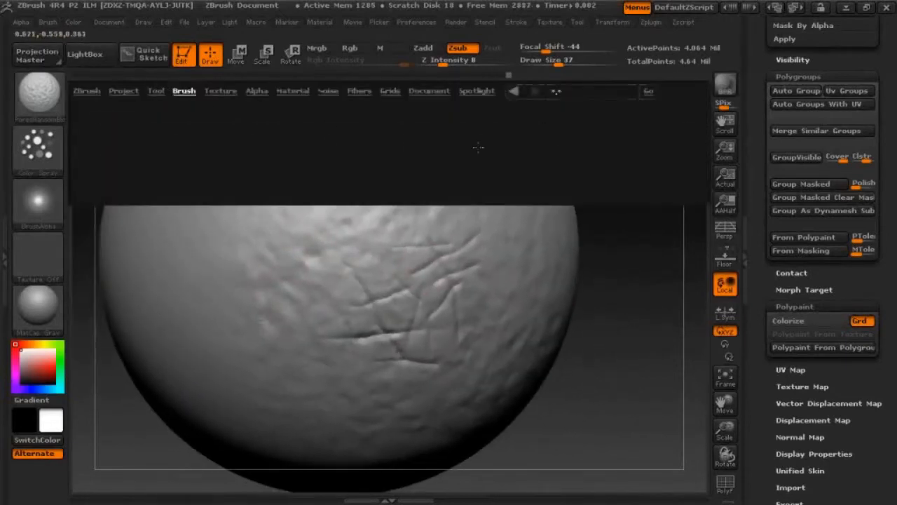
left_click_drag(601, 178, 495, 176)
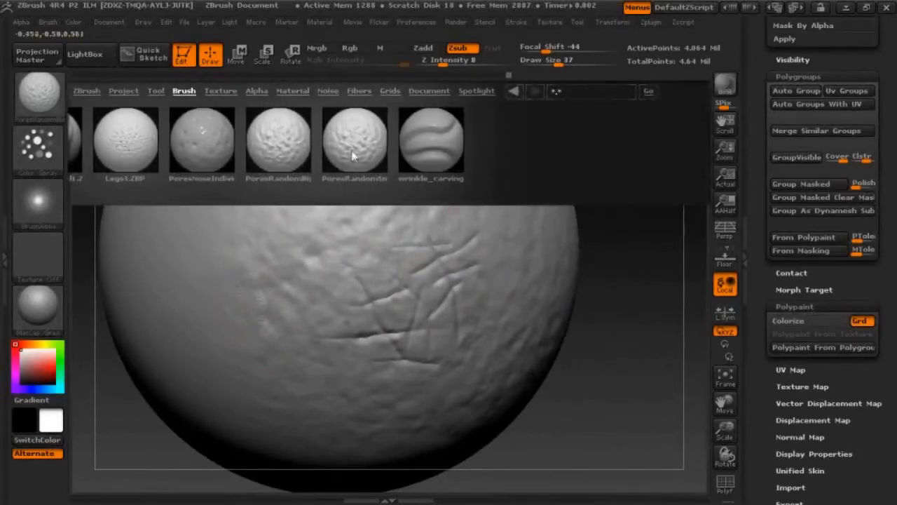
double_click(352, 155)
Step: Examine the small pores brush's current alpha, the alpha's modify settings and invert option, and the stroke type
mouse_move(42, 207)
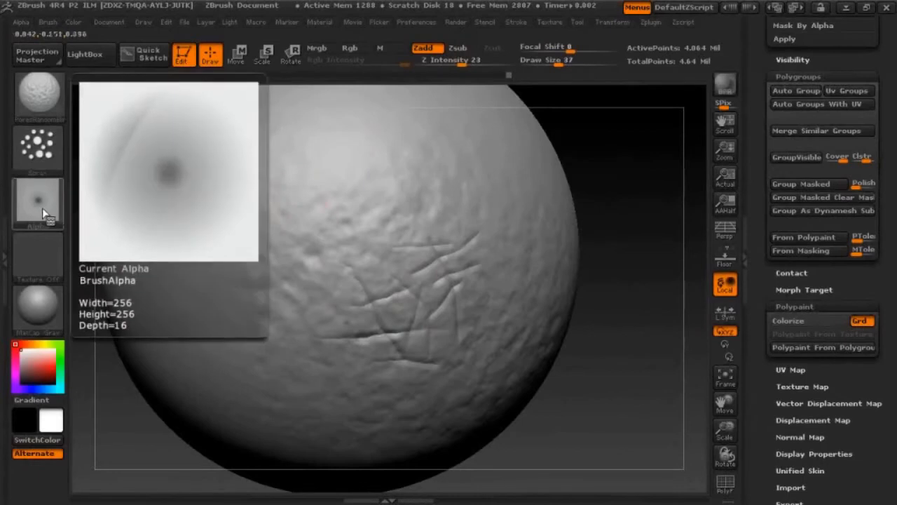
left_click(20, 22)
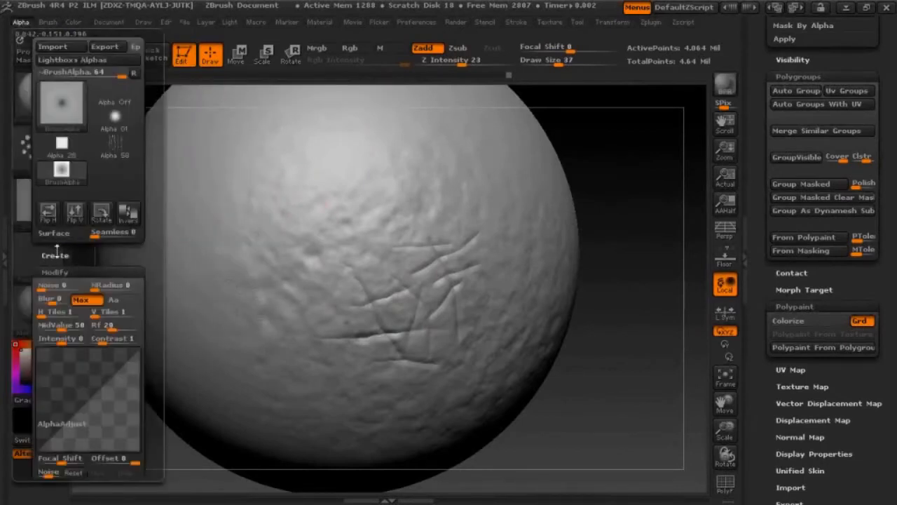
left_click_drag(31, 259, 35, 202)
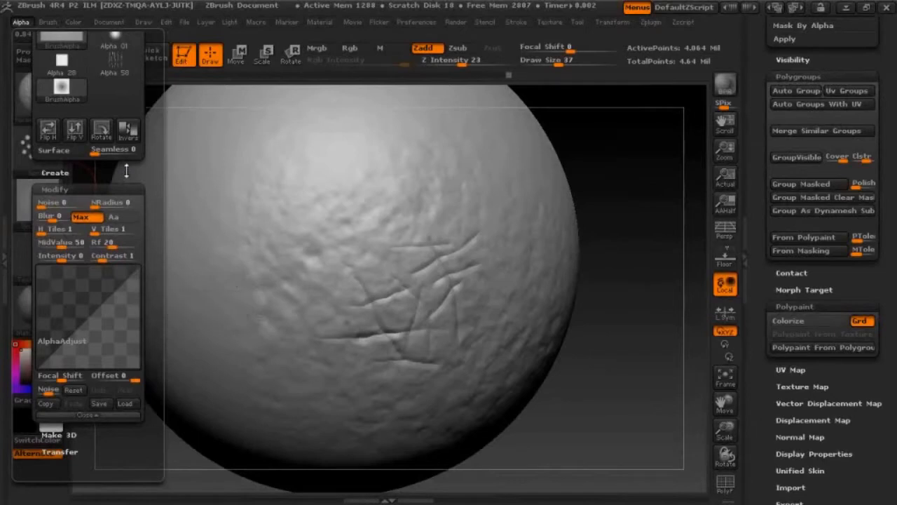
left_click_drag(126, 166, 127, 249)
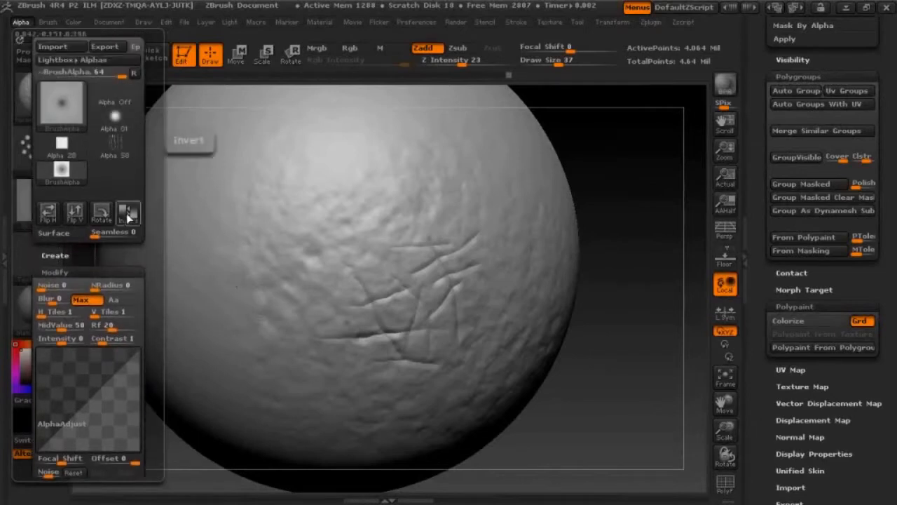
left_click(127, 214)
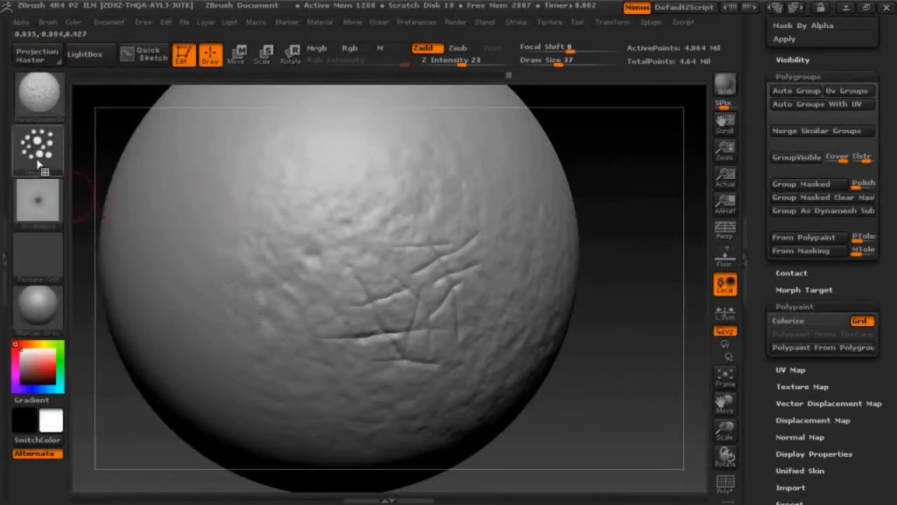
left_click(39, 146)
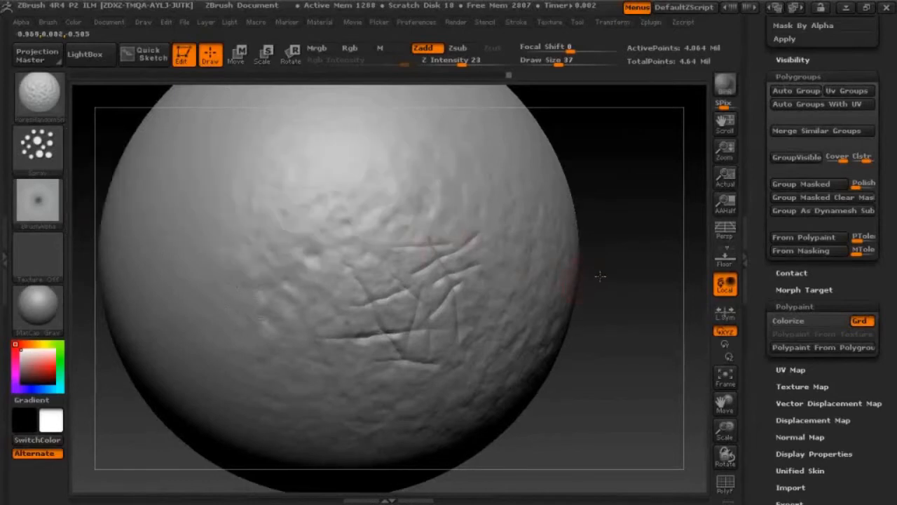
Step: Set the small pores brush's Draw Size to 44 and spray fine pores over the wrinkles and the surrounding surface
mouse_move(588, 280)
left_mouse_down()
mouse_move(601, 279)
mouse_move(598, 240)
left_mouse_up()
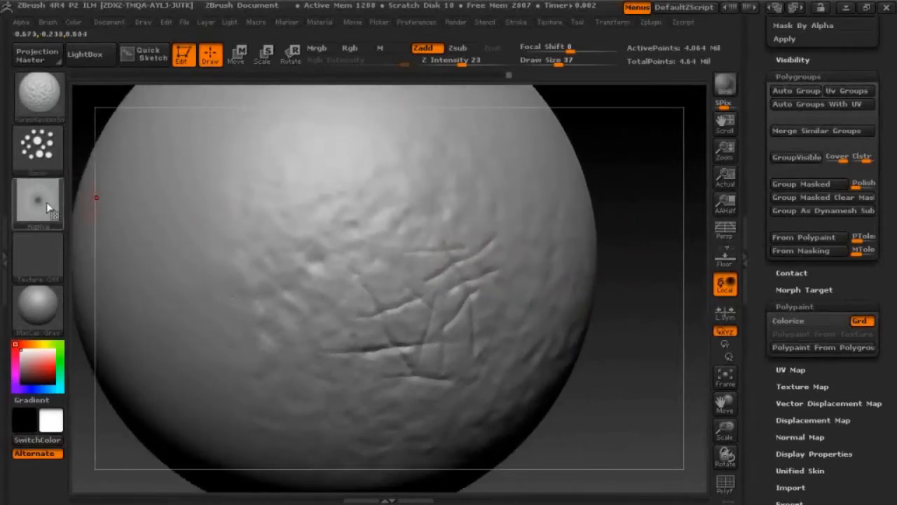
mouse_move(46, 202)
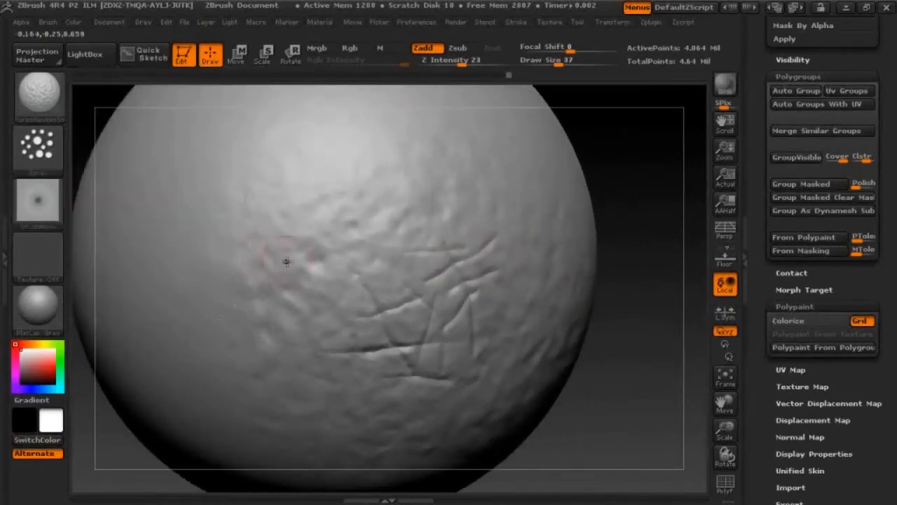
mouse_move(290, 206)
left_mouse_down()
mouse_move(322, 238)
mouse_move(368, 246)
mouse_move(356, 238)
left_mouse_up()
key("ctrl+z")
key("space")
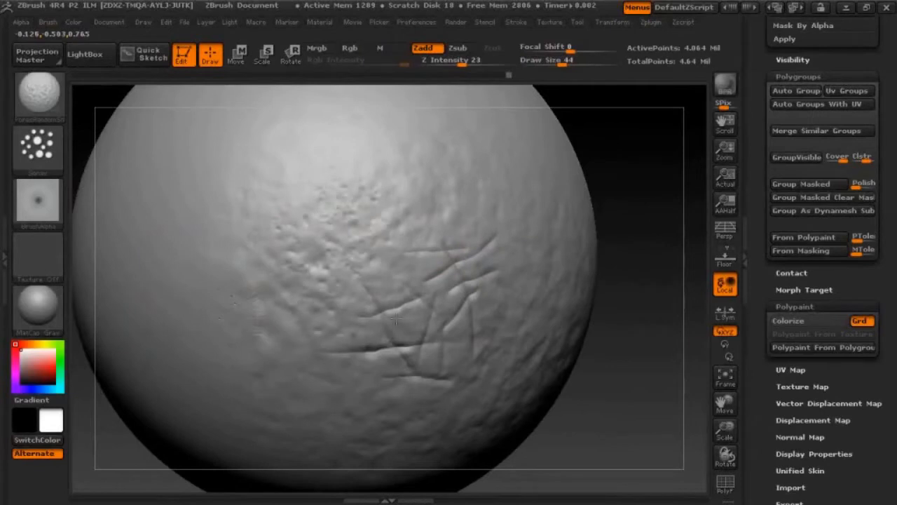
mouse_move(435, 276)
left_mouse_down()
mouse_move(361, 216)
mouse_move(329, 209)
left_mouse_up()
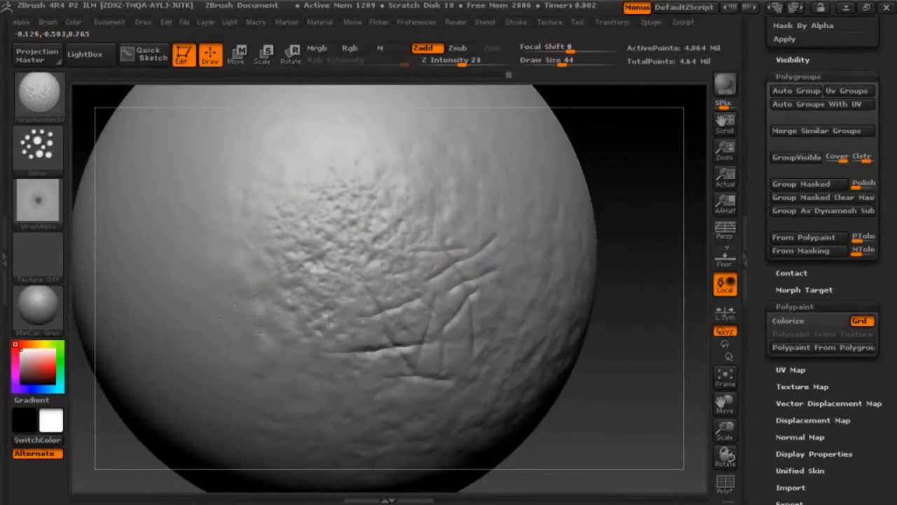
mouse_move(277, 187)
left_mouse_down()
mouse_move(322, 168)
mouse_move(257, 190)
left_mouse_up()
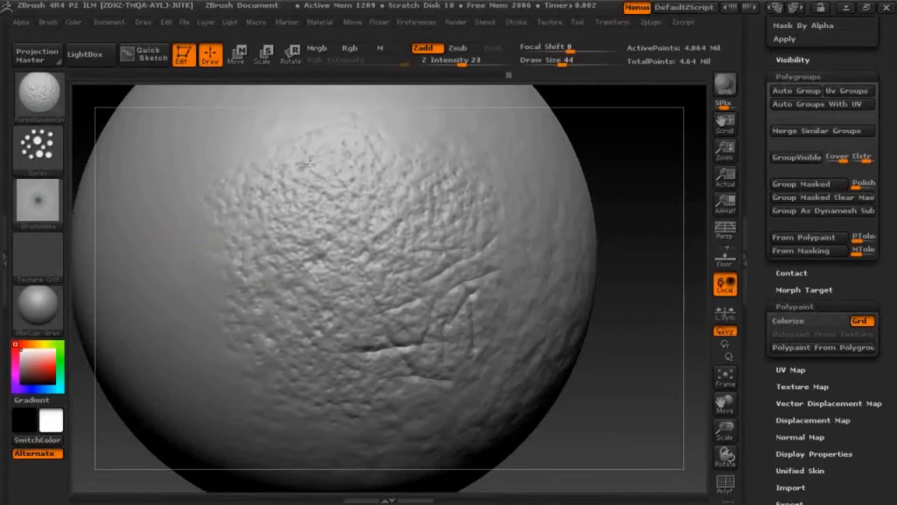
left_click_drag(638, 190, 502, 221)
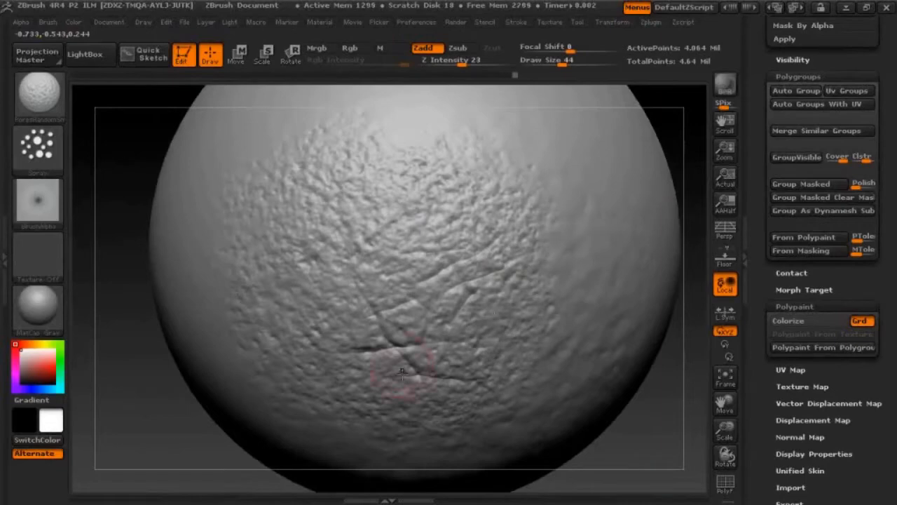
mouse_move(179, 444)
left_mouse_down()
mouse_move(591, 377)
mouse_move(591, 367)
mouse_move(579, 366)
left_mouse_up()
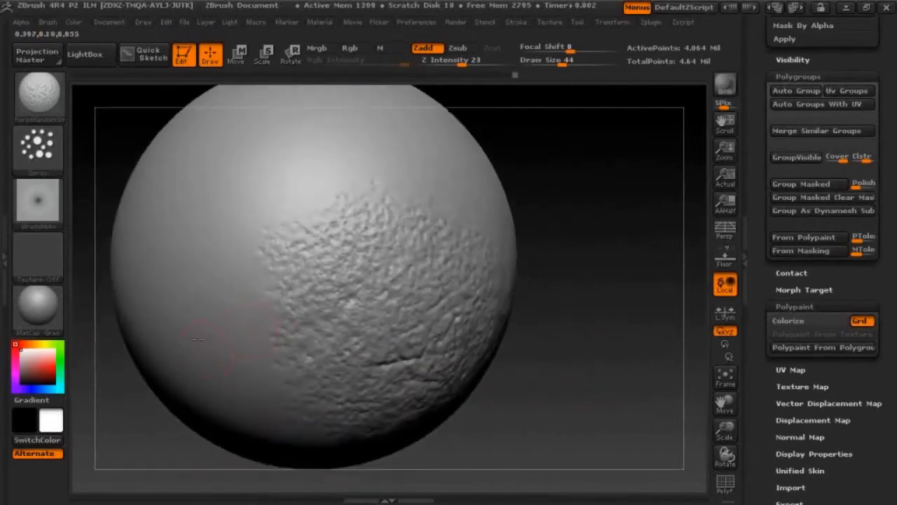
mouse_move(567, 185)
left_mouse_down()
mouse_move(583, 180)
mouse_move(594, 228)
mouse_move(596, 218)
mouse_move(575, 203)
left_mouse_up()
left_click_drag(396, 188, 261, 346)
mouse_move(604, 223)
left_mouse_down()
mouse_move(605, 204)
mouse_move(595, 203)
left_mouse_up()
key("ctrl+z")
Step: Check the Spray stroke's placement, scale, color and flow settings and spray more fine pores around the textured area
left_click(49, 157)
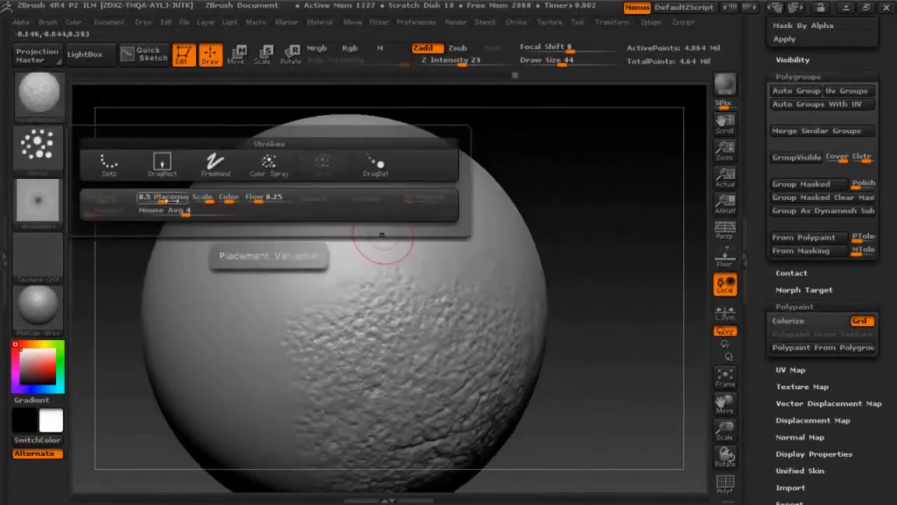
mouse_move(583, 157)
left_mouse_down()
mouse_move(565, 184)
mouse_move(677, 294)
mouse_move(639, 244)
left_mouse_up()
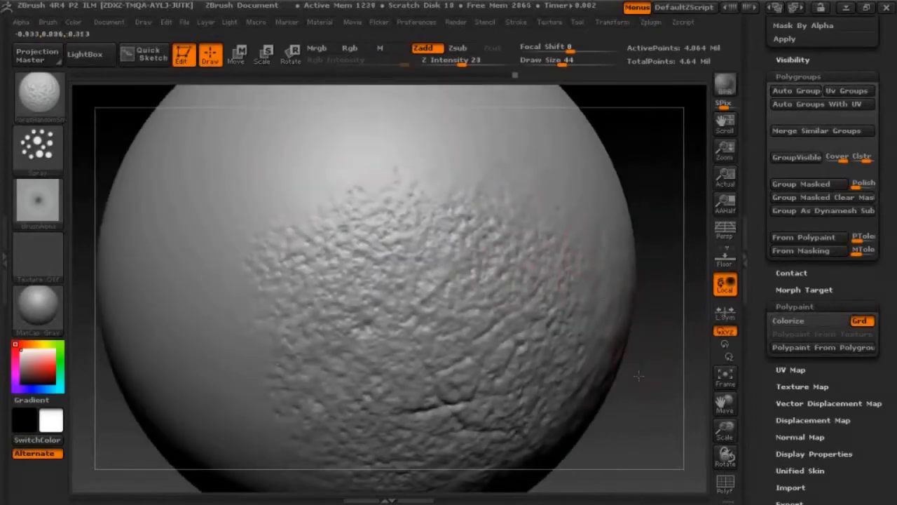
mouse_move(638, 375)
left_mouse_down()
mouse_move(627, 337)
mouse_move(563, 302)
left_mouse_up()
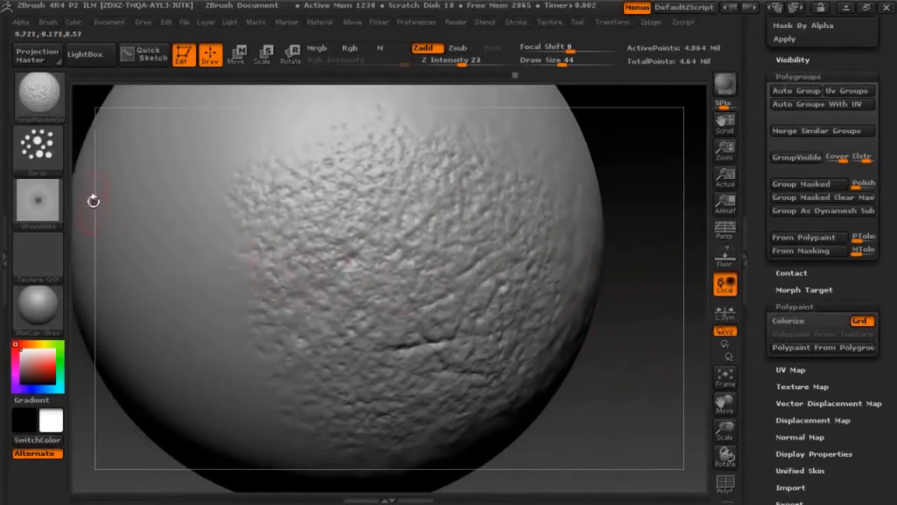
left_click(36, 145)
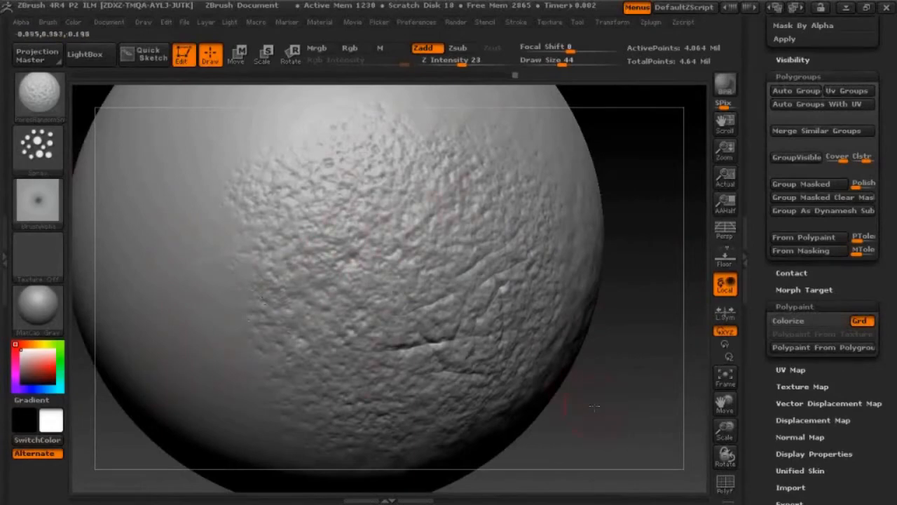
left_click_drag(594, 407, 596, 323)
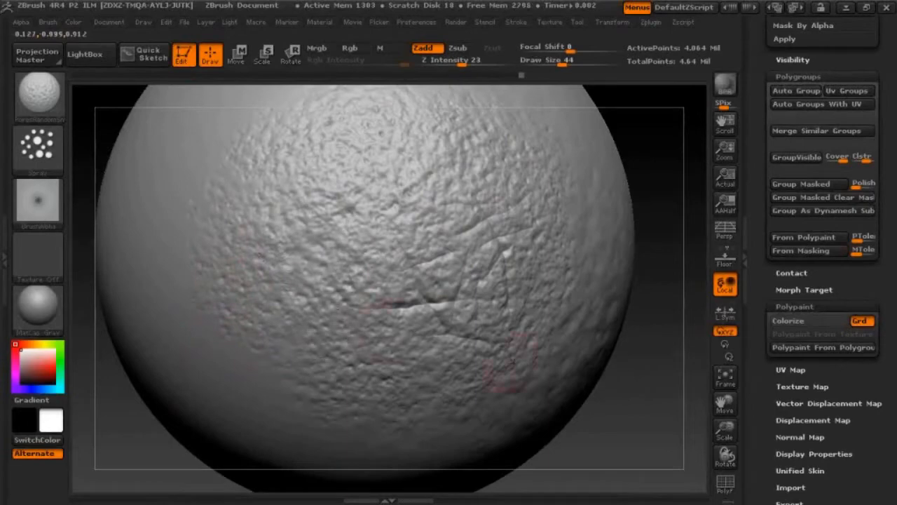
left_click_drag(613, 397, 605, 417)
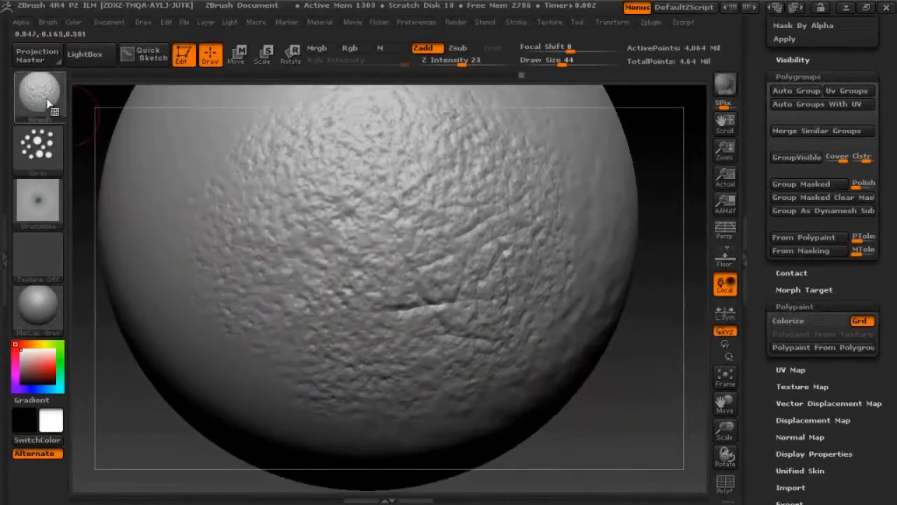
Step: Browse the Skin folder of the LightBox brush library and load the DetailRandom1 brush
left_click(87, 60)
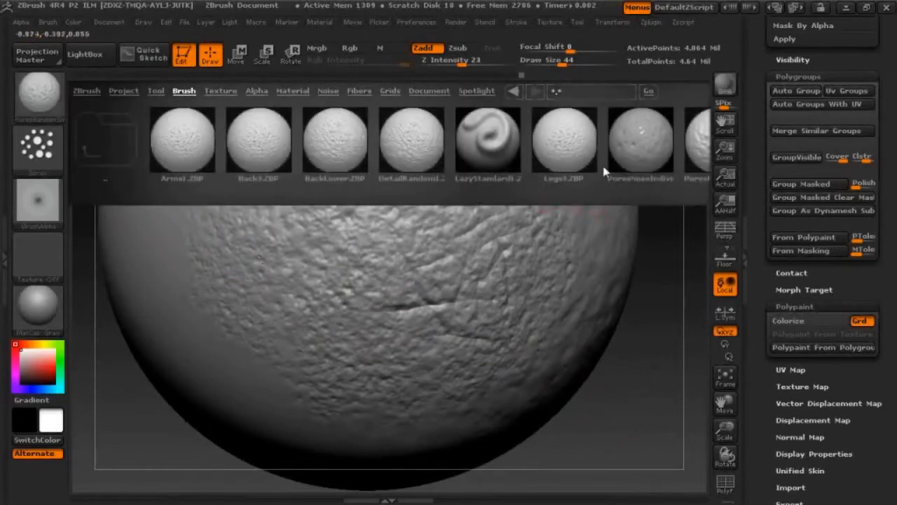
mouse_move(604, 168)
left_mouse_down()
mouse_move(481, 174)
mouse_move(579, 190)
mouse_move(597, 174)
mouse_move(518, 171)
left_mouse_up()
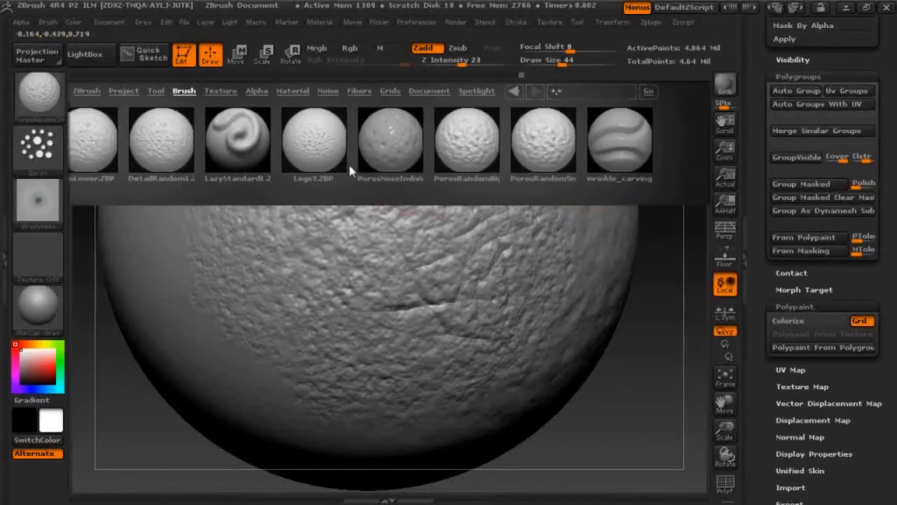
left_click_drag(347, 161, 383, 175)
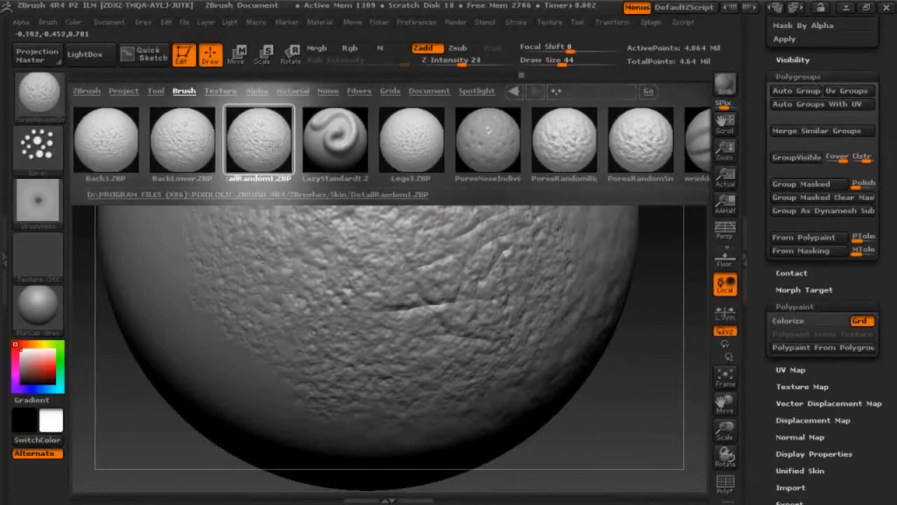
double_click(260, 148)
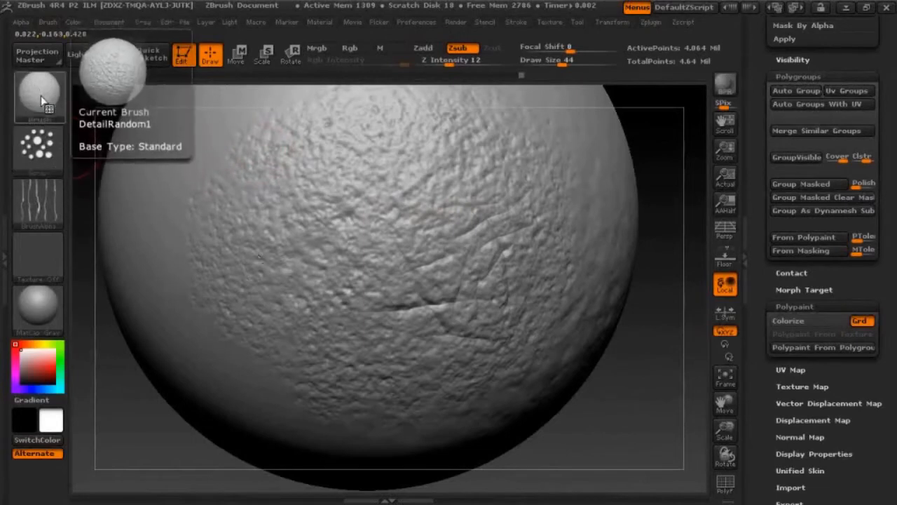
Step: Check the DetailRandom1 brush's stroke type and current alpha
left_click(47, 151)
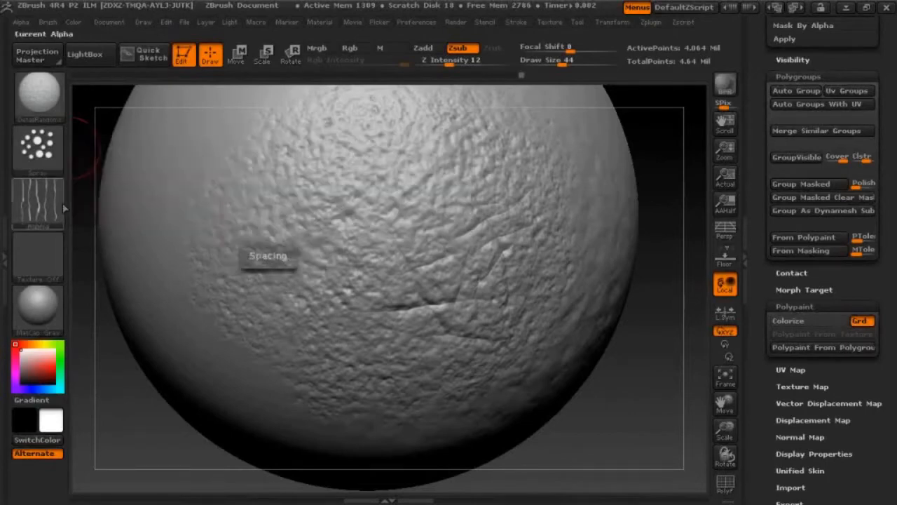
left_click(39, 203)
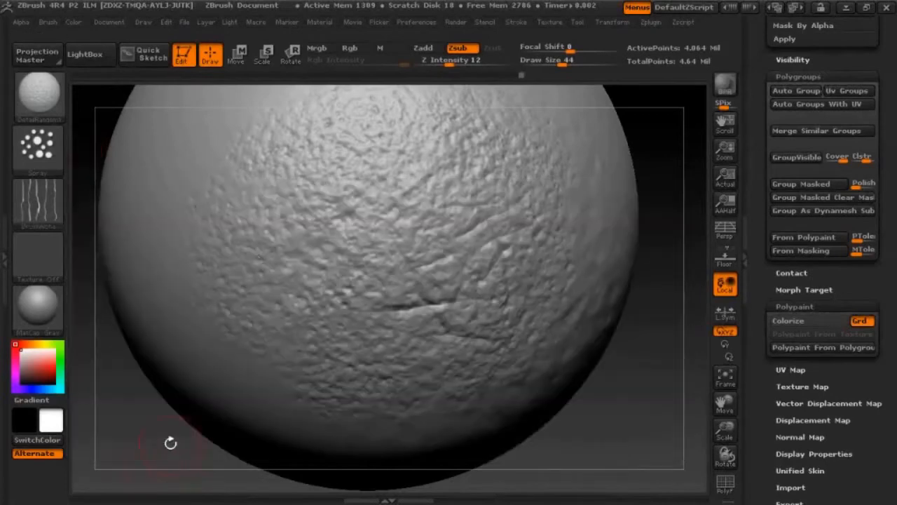
Step: Set the Draw Size to 96 and spray random detail diagonally across the smooth area beside the pores
left_click_drag(170, 442, 71, 254)
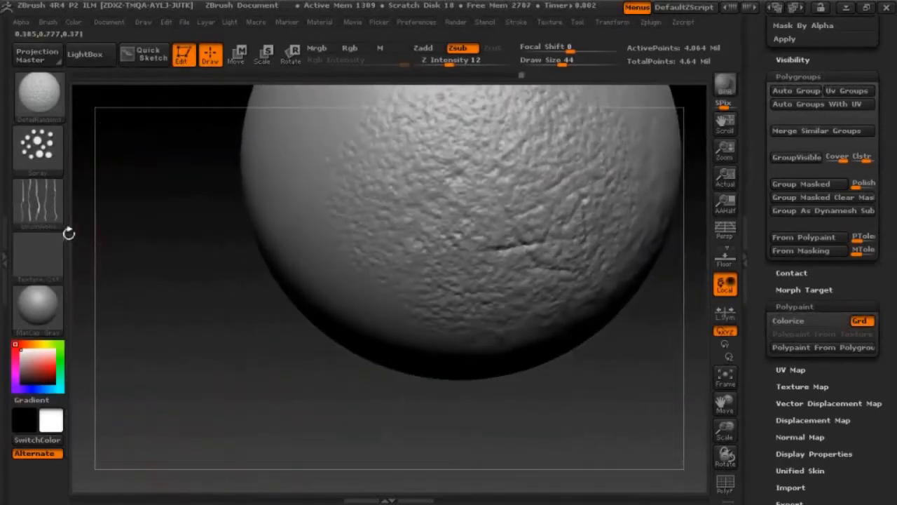
left_click_drag(189, 260, 202, 265)
left_click_drag(169, 369, 293, 386)
mouse_move(454, 347)
left_mouse_down("alt")
mouse_move(537, 381)
mouse_move(589, 339)
mouse_move(602, 357)
mouse_move(652, 341)
mouse_move(704, 349)
left_mouse_up("alt")
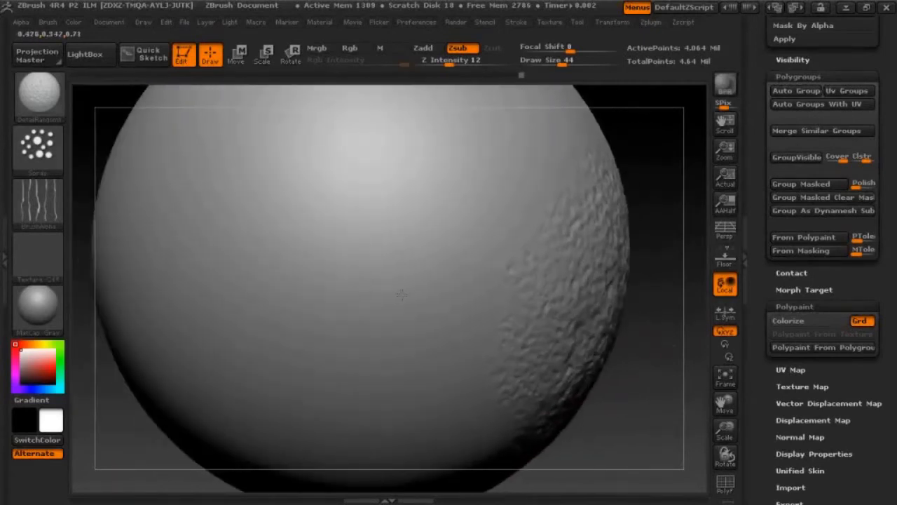
key("space")
left_click_drag(364, 287, 384, 287)
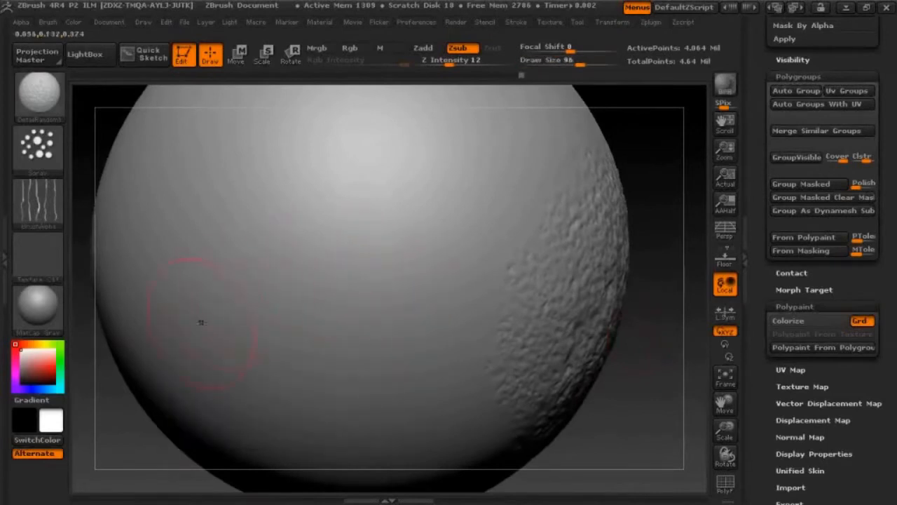
mouse_move(220, 300)
left_mouse_down()
mouse_move(329, 252)
mouse_move(504, 149)
left_mouse_up()
mouse_move(400, 317)
left_mouse_down()
mouse_move(351, 351)
mouse_move(312, 410)
mouse_move(420, 351)
mouse_move(517, 240)
left_mouse_up()
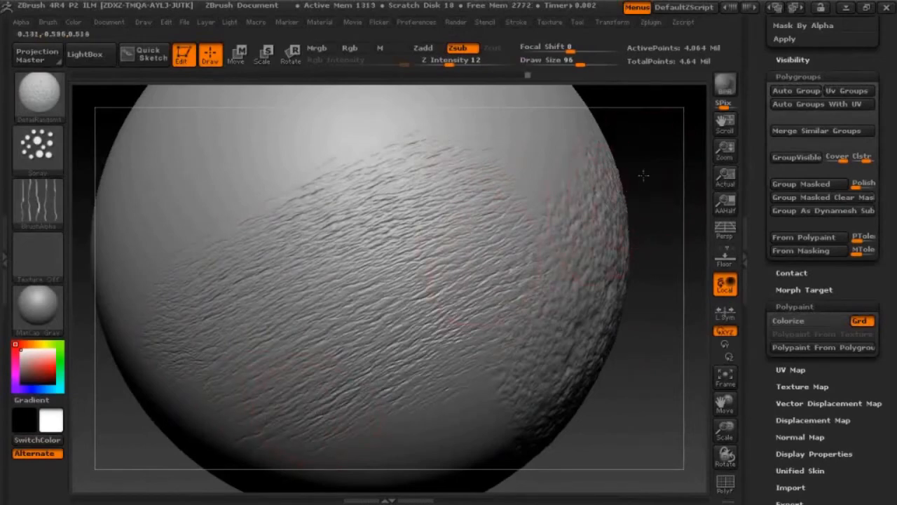
Step: Undo the diagonal random detail sprayed on the smooth area
mouse_move(643, 175)
left_mouse_down()
mouse_move(647, 184)
mouse_move(633, 192)
left_mouse_up()
key("ctrl")
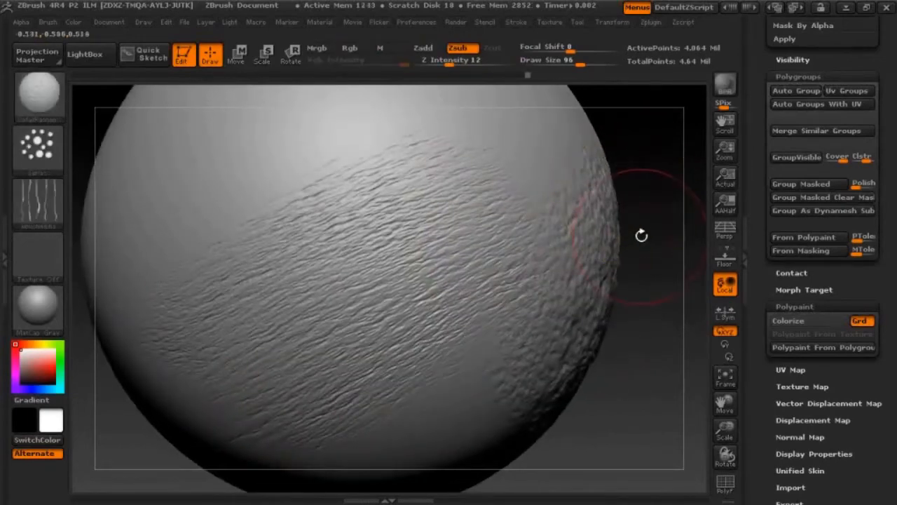
key("ctrl")
key("ctrl+z")
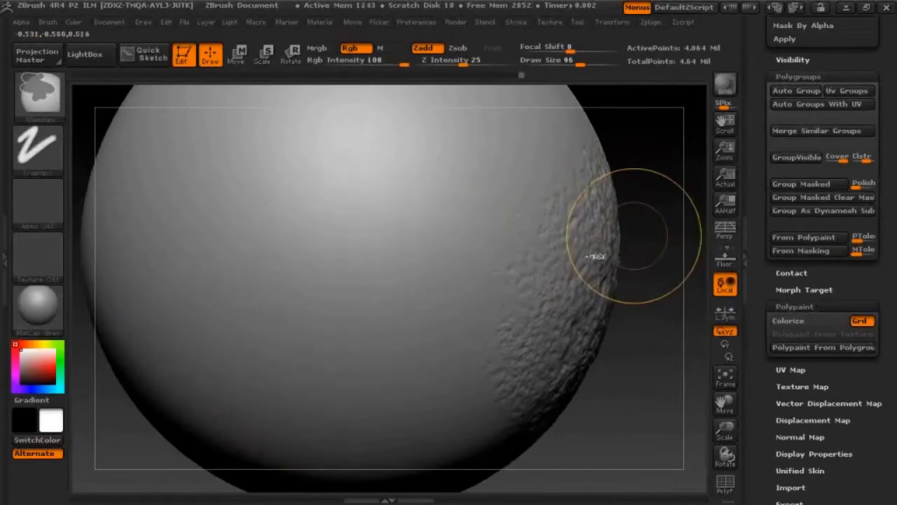
Step: Set the Draw Size to 186 and spray larger random detail diagonally and vertically across the sphere in crossing strokes
key("space")
left_click_drag(364, 285, 430, 281)
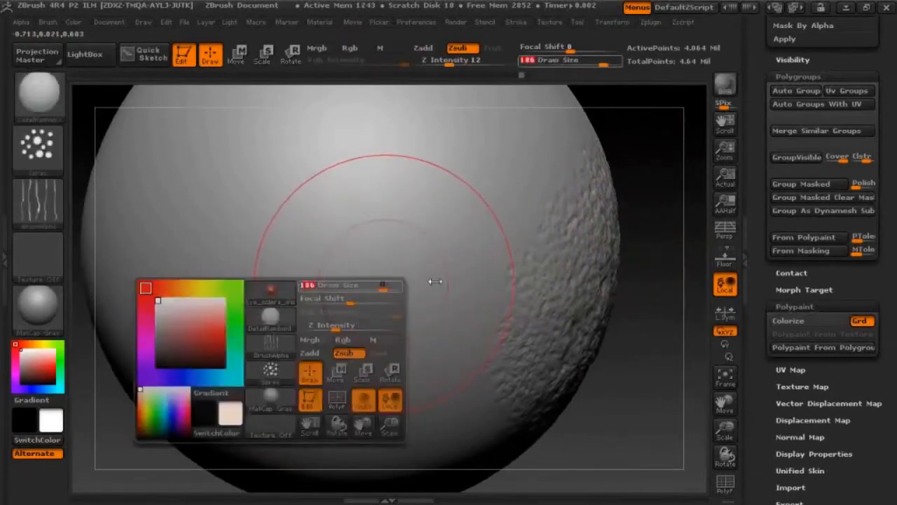
mouse_move(634, 325)
left_mouse_down()
mouse_move(652, 323)
mouse_move(532, 297)
left_mouse_up()
mouse_move(134, 312)
left_mouse_down()
mouse_move(301, 238)
mouse_move(435, 211)
mouse_move(515, 222)
left_mouse_up()
mouse_move(542, 269)
left_mouse_down()
mouse_move(435, 319)
mouse_move(231, 476)
left_mouse_up()
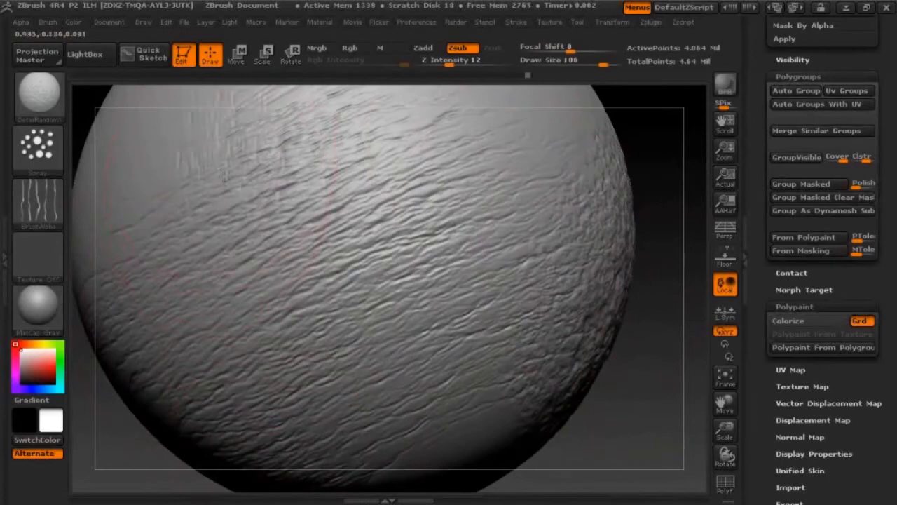
left_click_drag(225, 140, 218, 337)
left_click_drag(359, 154, 481, 259)
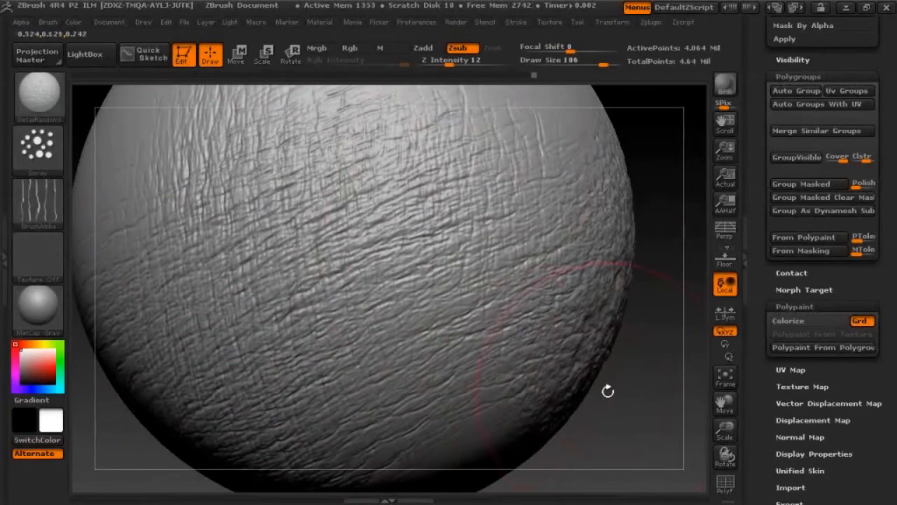
Step: Undo the crossing random detail strokes so the area beside the pores is smooth again
mouse_move(611, 392)
left_mouse_down("alt")
mouse_move(575, 326)
mouse_move(575, 379)
mouse_move(550, 426)
mouse_move(586, 428)
mouse_move(568, 422)
mouse_move(582, 412)
mouse_move(561, 412)
left_mouse_up("alt")
key("ctrl")
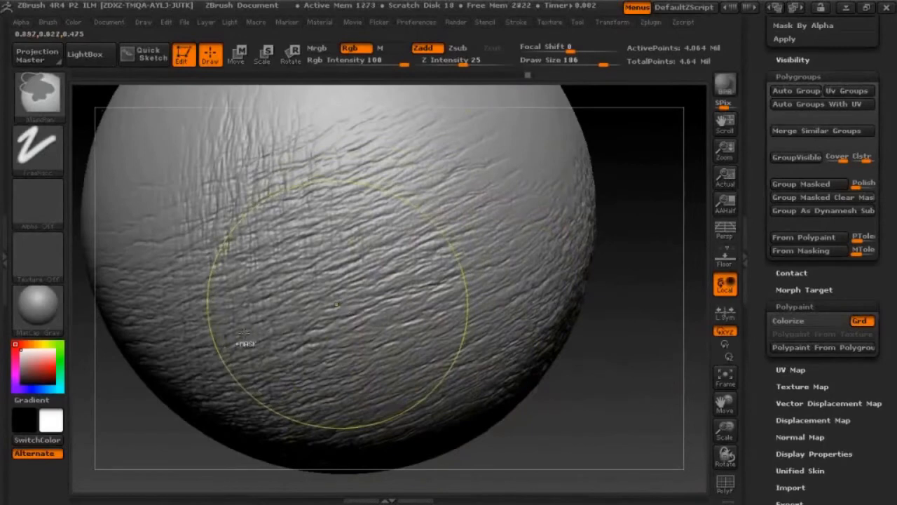
key("ctrl+z")
key("ctrl+z")
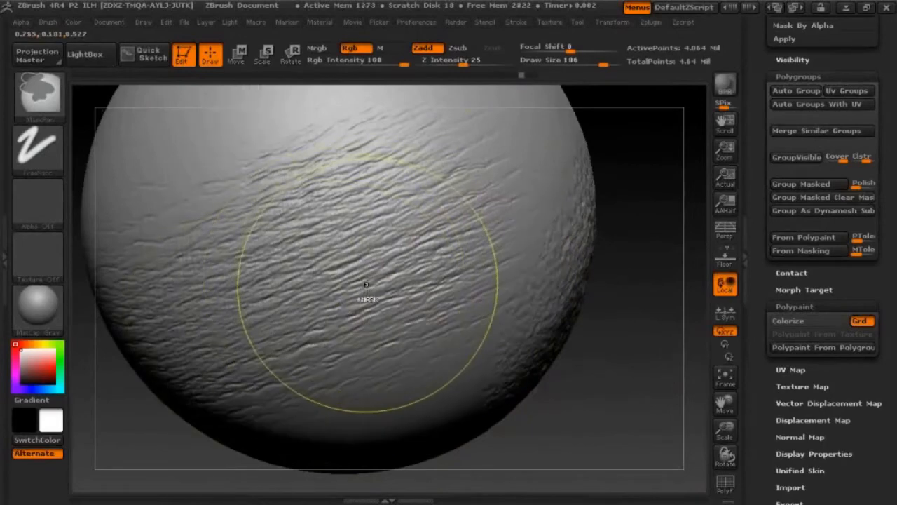
key("ctrl+z")
Step: Set the Draw Size to 164 and spray random detail in varied directions over the whole smooth area
key("space")
left_click_drag(359, 281, 354, 281)
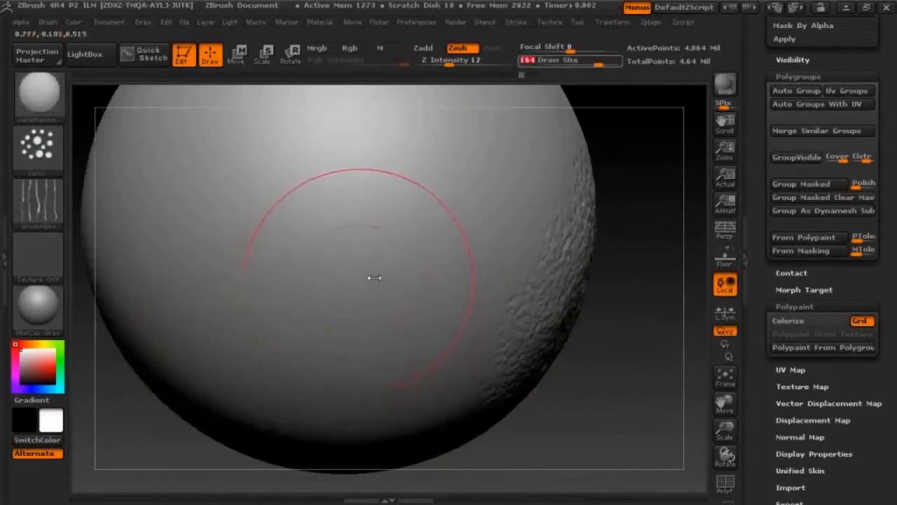
mouse_move(610, 366)
left_mouse_down("alt")
mouse_move(626, 394)
mouse_move(646, 397)
left_mouse_up("alt")
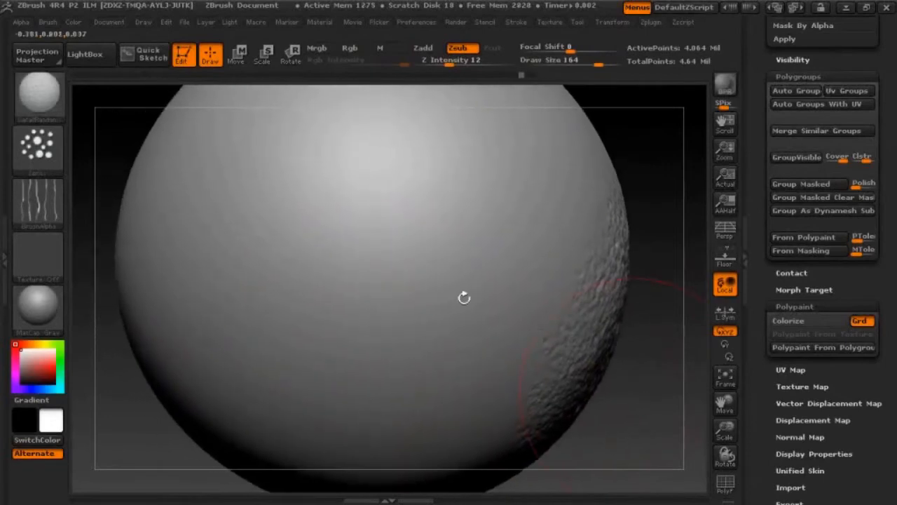
mouse_move(207, 202)
left_mouse_down()
mouse_move(364, 218)
mouse_move(421, 252)
mouse_move(420, 343)
mouse_move(304, 342)
mouse_move(238, 384)
mouse_move(232, 215)
mouse_move(421, 166)
mouse_move(591, 197)
left_mouse_up()
left_click_drag(494, 207, 544, 371)
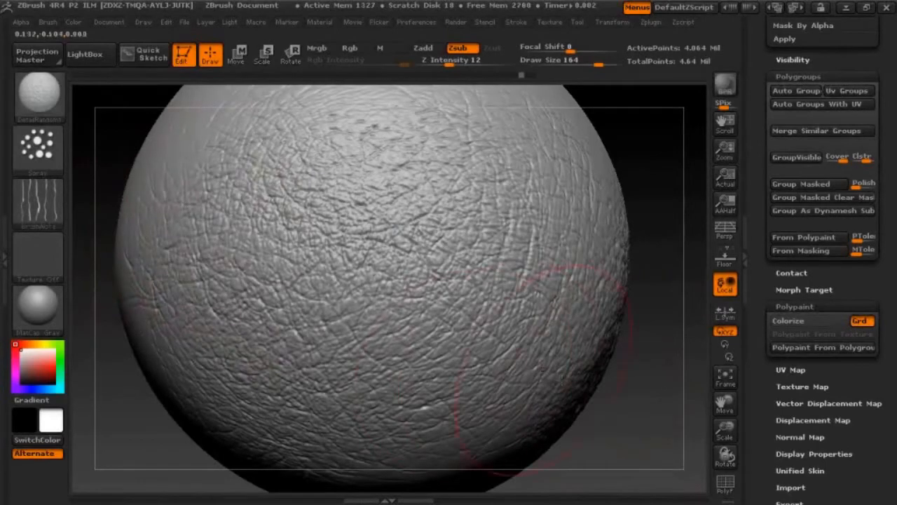
left_click_drag(627, 414, 434, 373)
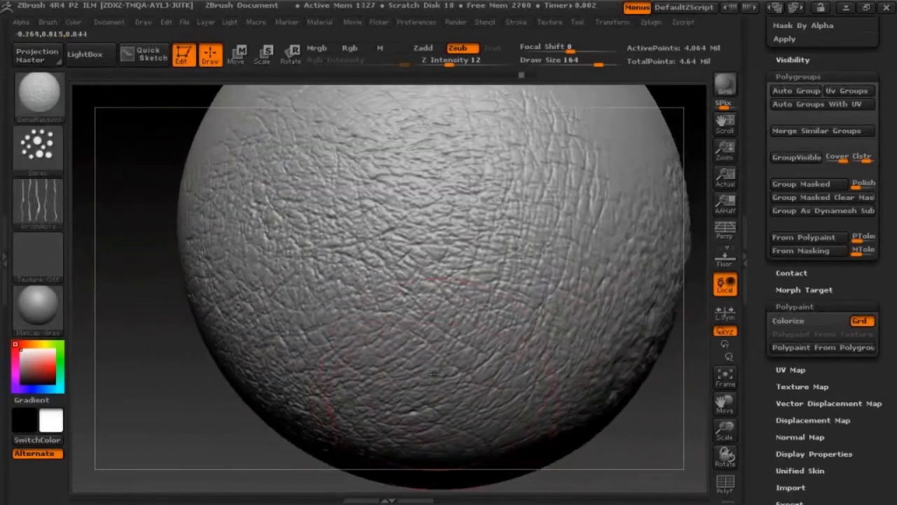
mouse_move(209, 427)
left_mouse_down()
mouse_move(214, 441)
mouse_move(220, 428)
mouse_move(474, 283)
left_mouse_up()
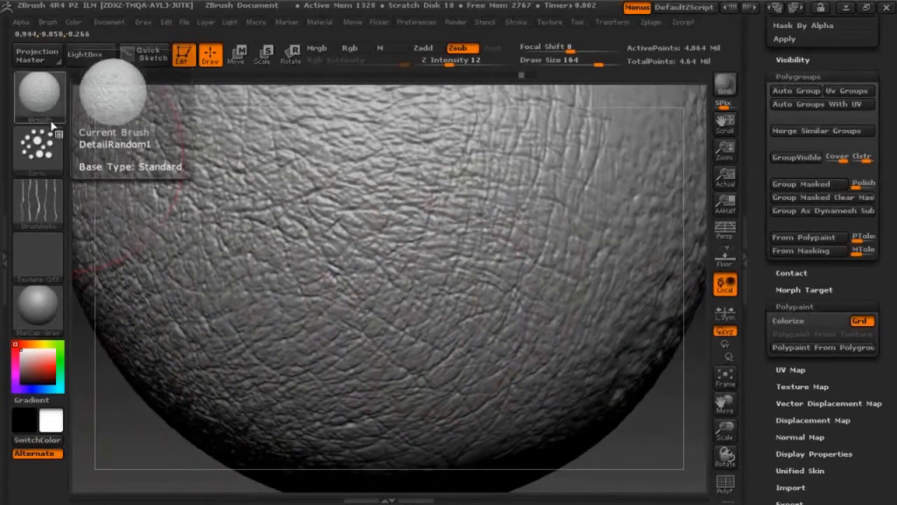
Step: Undo the multi-directional random detail and set the brush's Z Intensity to 19
mouse_move(633, 429)
left_mouse_down("alt")
mouse_move(617, 406)
mouse_move(579, 398)
left_mouse_up("alt")
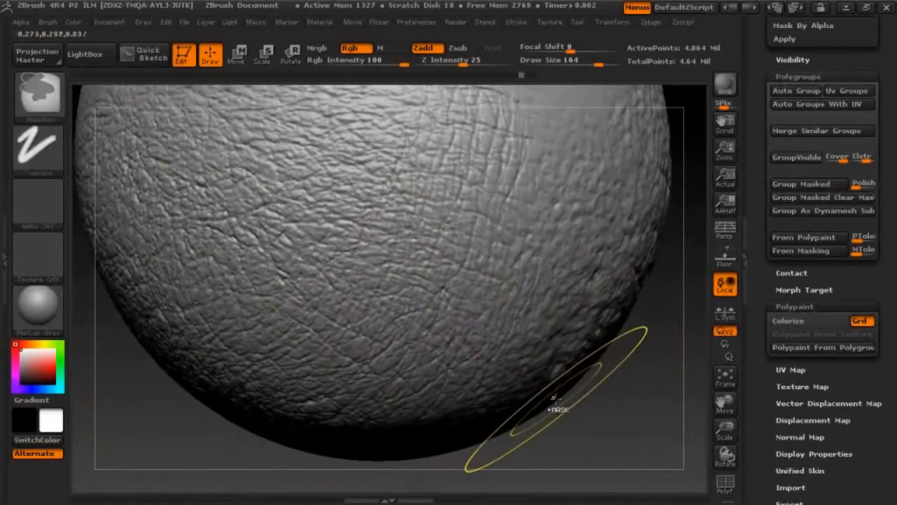
key("ctrl+z")
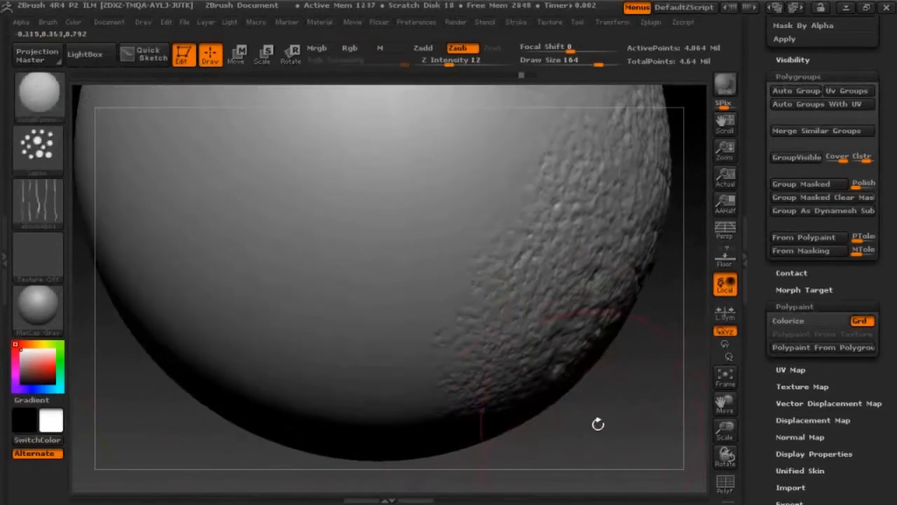
mouse_move(597, 424)
left_mouse_down()
mouse_move(604, 412)
mouse_move(572, 380)
mouse_move(590, 341)
left_mouse_up()
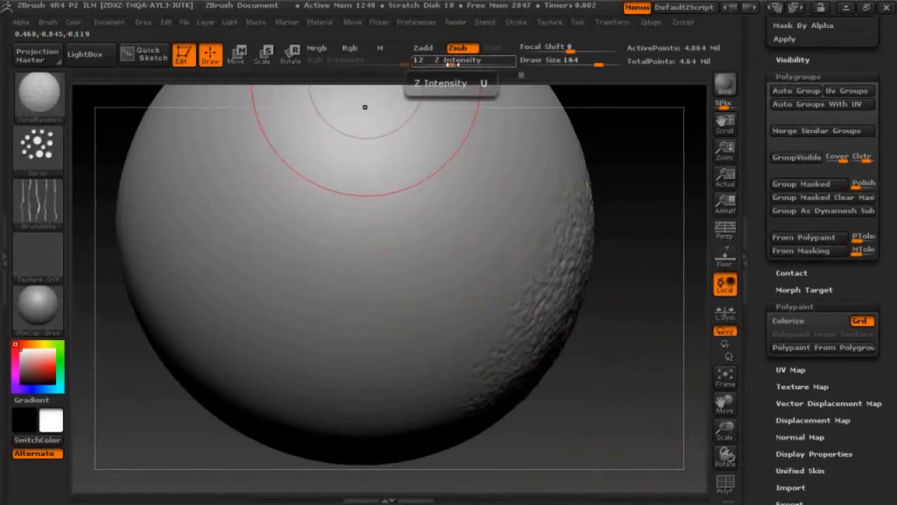
left_click_drag(453, 64, 455, 64)
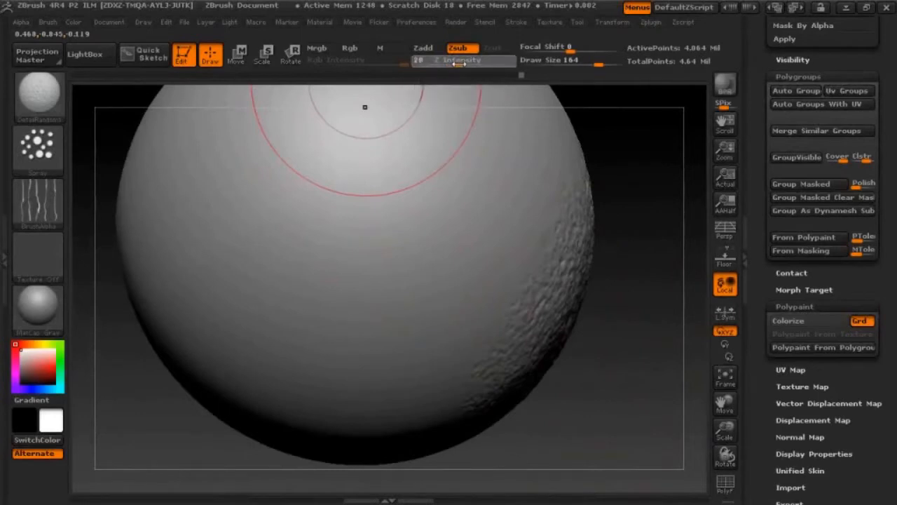
left_click_drag(460, 62, 457, 62)
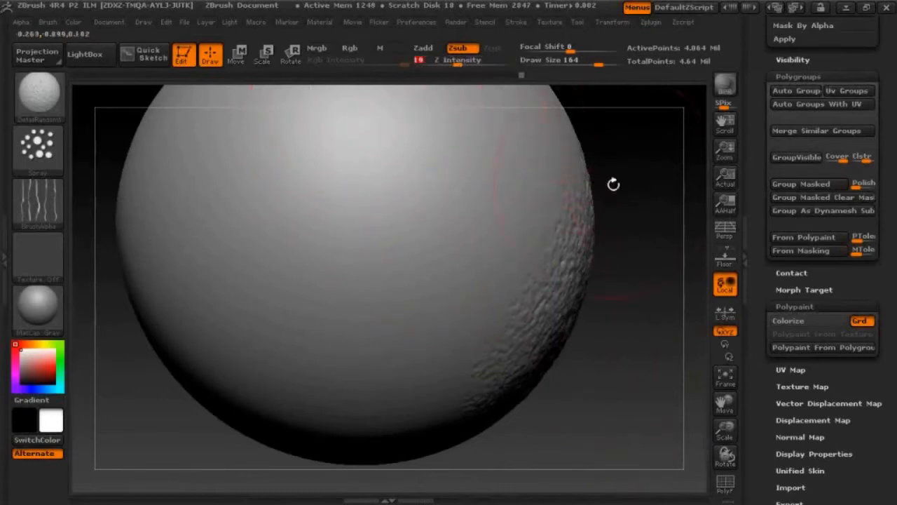
Step: Try a random detail stroke on the smooth area with the Draw Size raised to 298, and undo it
left_click_drag(613, 183, 659, 191)
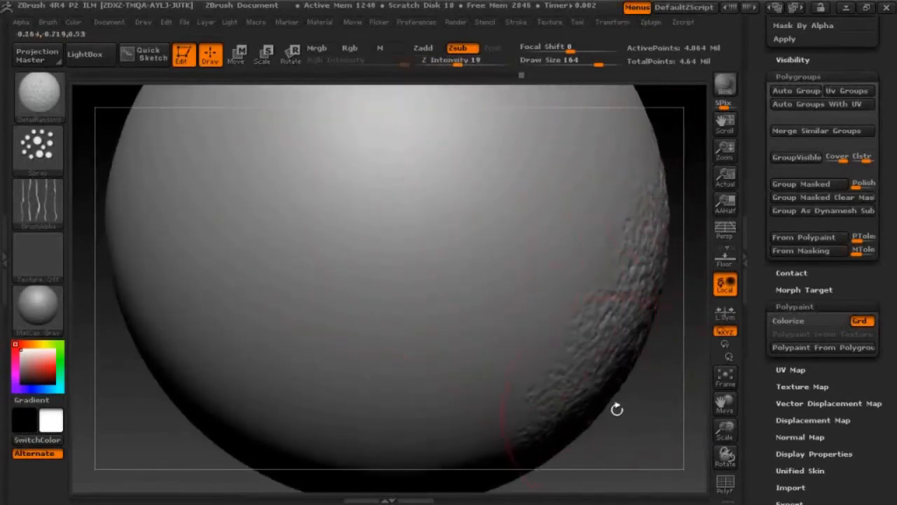
left_click_drag(617, 409, 641, 425, "alt")
key("space")
left_click_drag(426, 275, 449, 274)
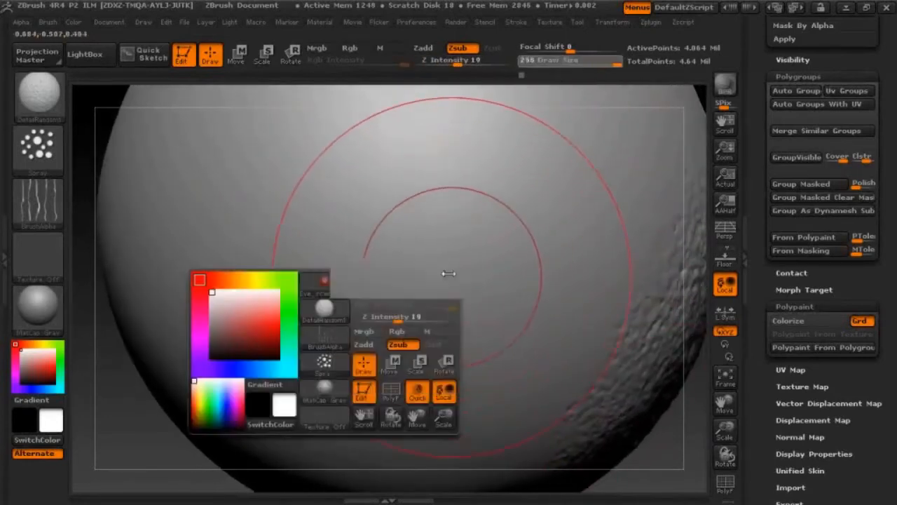
mouse_move(245, 176)
left_mouse_down()
mouse_move(379, 301)
mouse_move(294, 308)
mouse_move(378, 270)
mouse_move(366, 265)
left_mouse_up()
key("ctrl+z")
Step: Set the Draw Size to 192 and spray overlapping random detail in several directions across most of the smooth area
key("space")
mouse_move(203, 165)
left_mouse_down()
mouse_move(223, 184)
mouse_move(357, 168)
mouse_move(435, 211)
mouse_move(504, 140)
mouse_move(546, 119)
mouse_move(342, 408)
mouse_move(353, 413)
left_mouse_up()
mouse_move(668, 448)
left_mouse_down("alt")
mouse_move(656, 433)
mouse_move(626, 425)
mouse_move(624, 400)
left_mouse_up("alt")
left_click_drag(553, 238, 554, 184)
mouse_move(624, 399)
left_mouse_down("alt")
mouse_move(607, 450)
mouse_move(578, 459)
left_mouse_up("alt")
left_click_drag(278, 213, 204, 168)
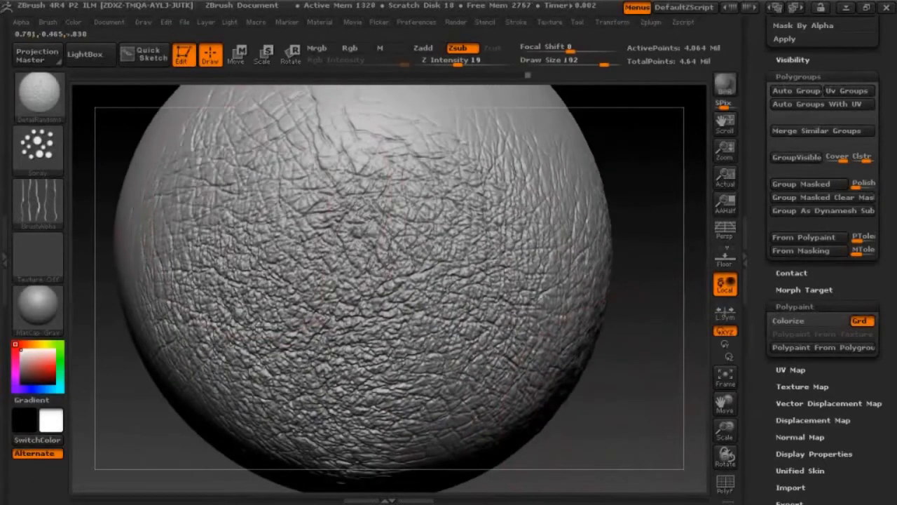
Step: Switch to the Inflat brush and set its Draw Size to 116 and Z Intensity to 2
left_click(42, 92)
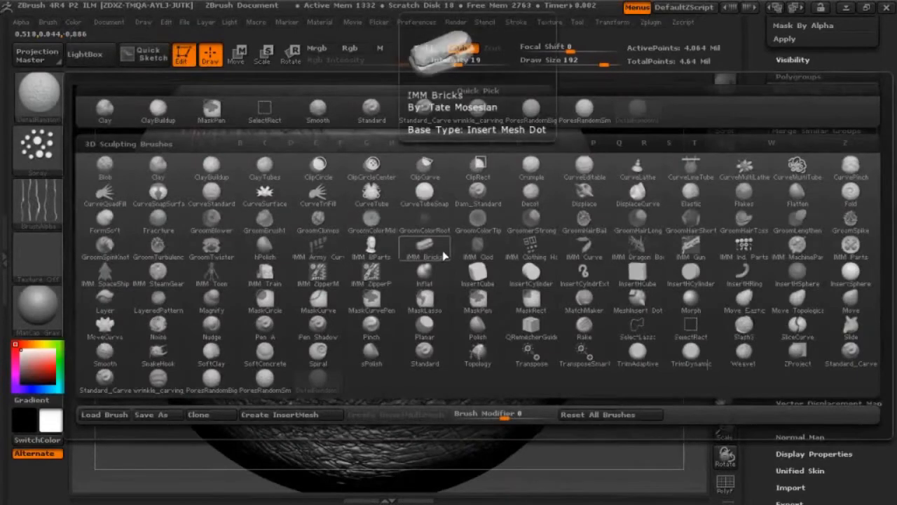
key("i")
left_click(420, 275)
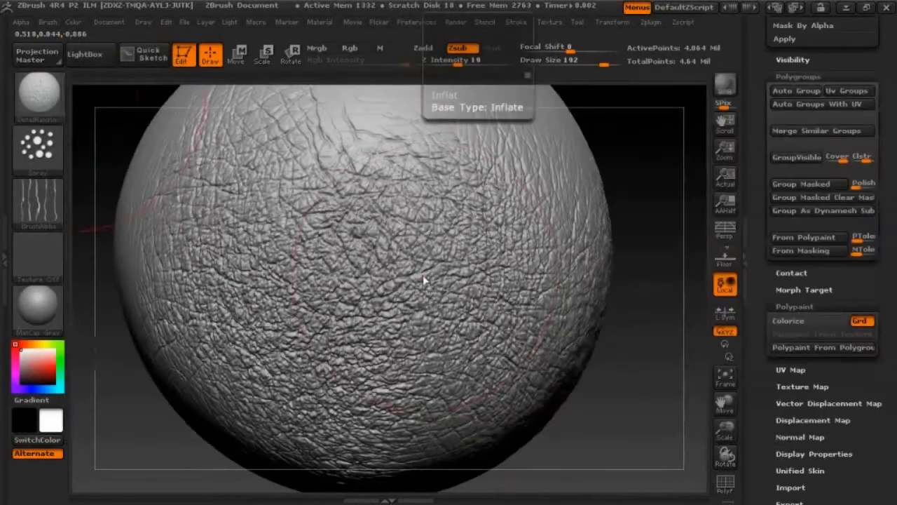
key("space")
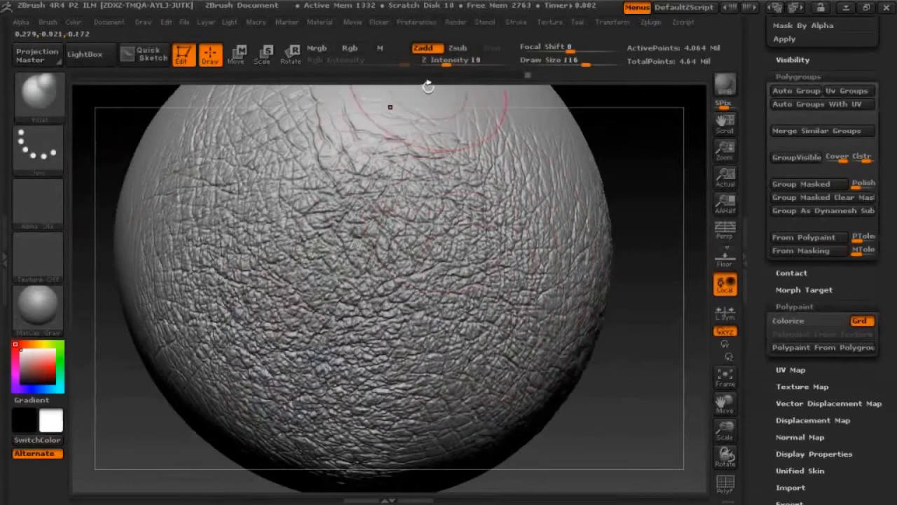
left_click_drag(446, 63, 426, 68)
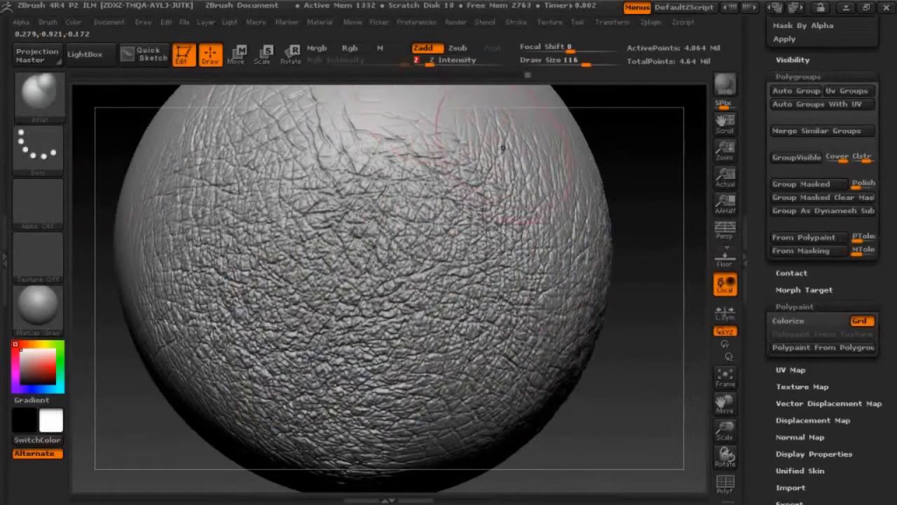
Step: Set the Inflat brush's Z Intensity to 10 and inflate a patch of the wrinkled skin near the sphere's center
mouse_move(651, 193)
left_mouse_down()
mouse_move(493, 222)
mouse_move(315, 280)
mouse_move(199, 350)
mouse_move(189, 386)
mouse_move(95, 269)
left_mouse_up()
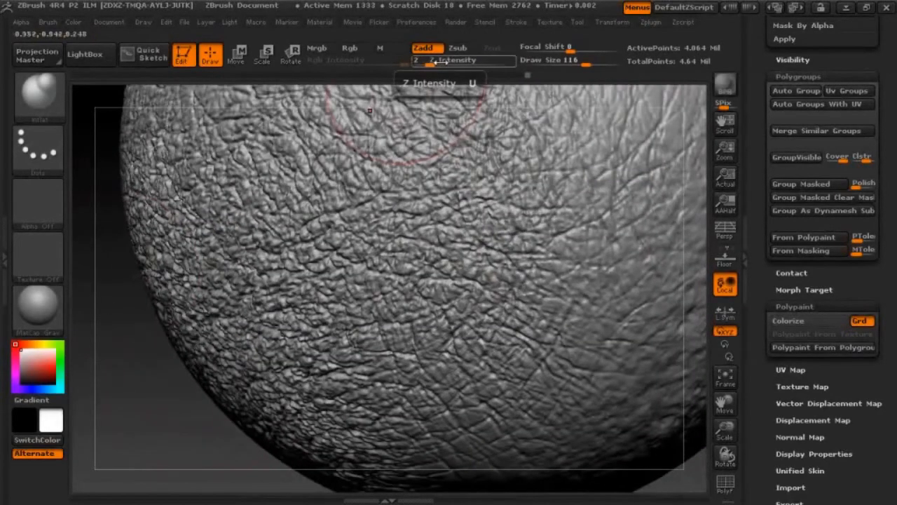
left_click_drag(443, 67, 443, 63)
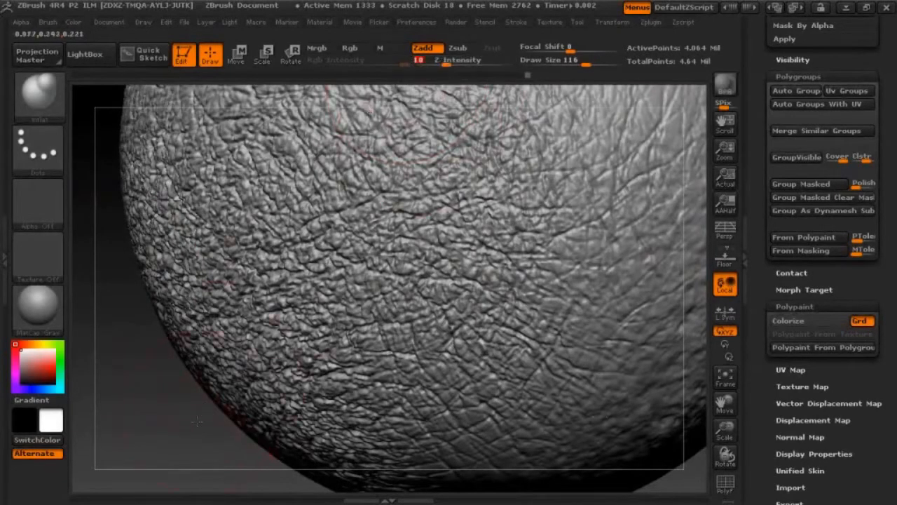
mouse_move(196, 421)
left_mouse_down("alt")
mouse_move(177, 389)
mouse_move(194, 418)
left_mouse_up("alt")
mouse_move(377, 283)
left_mouse_down()
mouse_move(406, 206)
mouse_move(420, 274)
mouse_move(491, 294)
mouse_move(480, 310)
left_mouse_up()
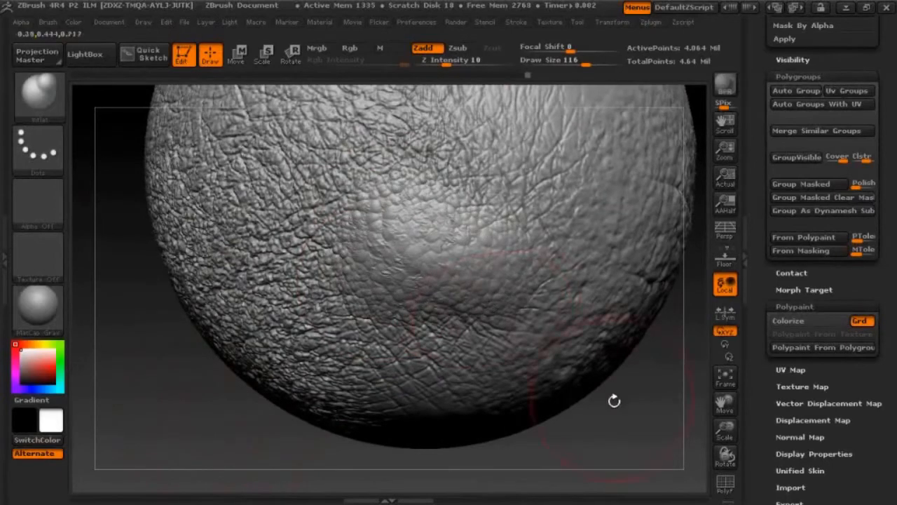
left_click_drag(614, 400, 449, 254)
mouse_move(319, 211)
left_mouse_down()
mouse_move(308, 245)
mouse_move(294, 238)
left_mouse_up()
mouse_move(623, 390)
left_mouse_down()
mouse_move(648, 401)
mouse_move(590, 384)
left_mouse_up()
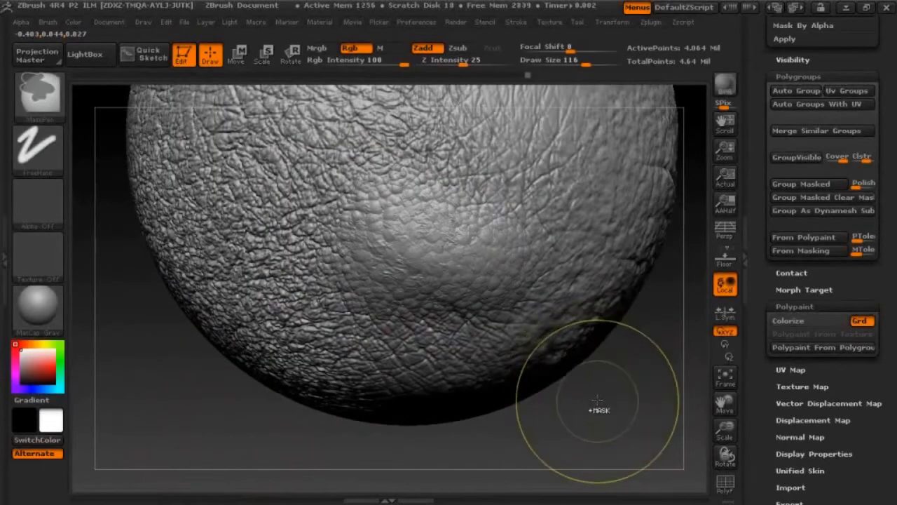
Step: Undo the inflated patch and lower the Inflat brush's Z Intensity to 3
key("ctrl+z")
left_click_drag(247, 409, 298, 406)
left_click_drag(448, 63, 443, 62)
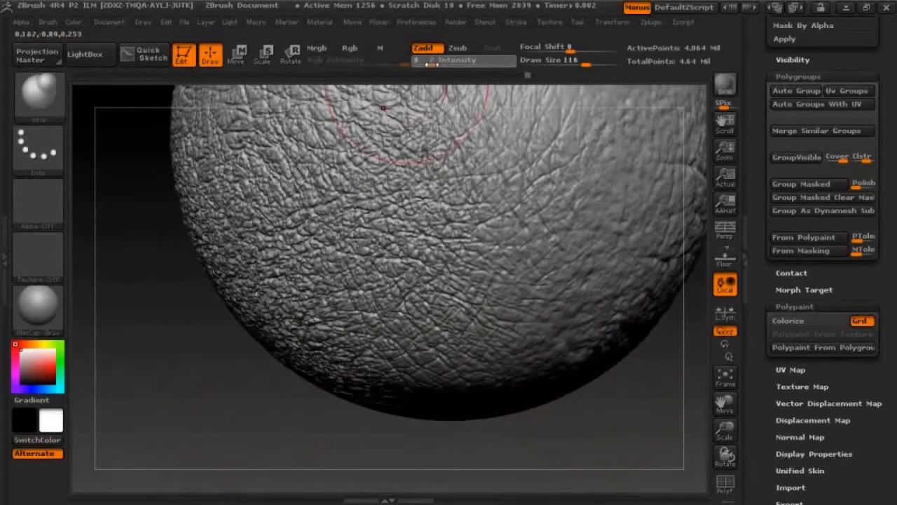
Step: Set the Inflat brush's Z Intensity to 2 and Draw Size to 129 and inflate the wrinkled skin around the sphere's center
left_click_drag(428, 63, 426, 63)
mouse_move(245, 352)
left_mouse_down()
mouse_move(359, 239)
mouse_move(376, 236)
left_mouse_up()
key("space")
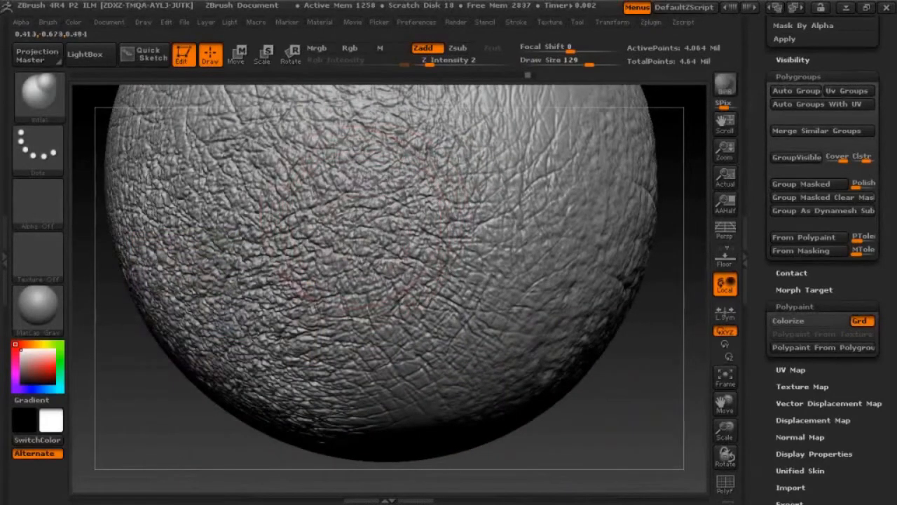
left_click_drag(590, 391, 560, 350)
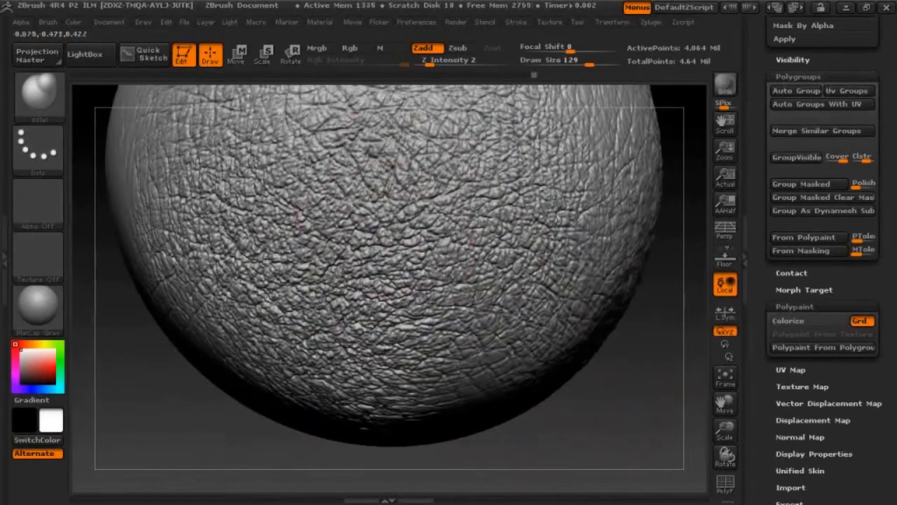
left_click_drag(592, 394, 677, 374)
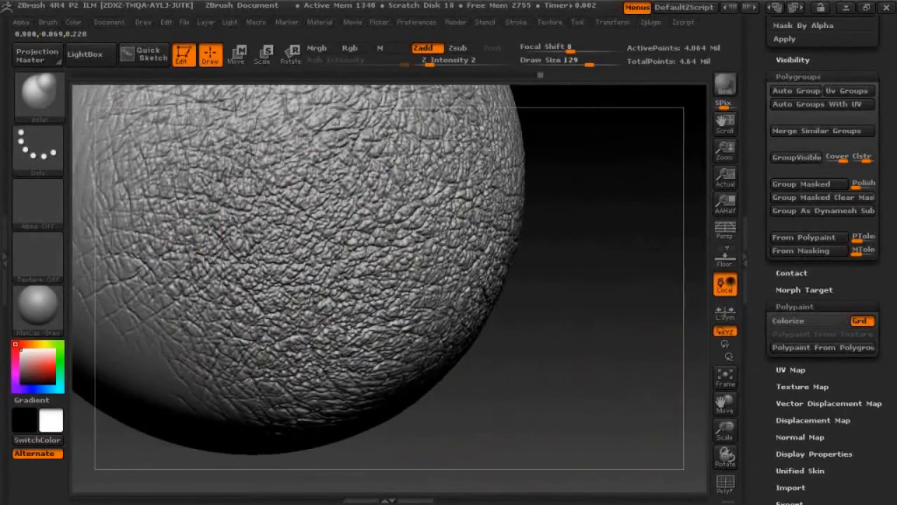
Step: Continue lightly inflating the wrinkled skin across the lower and side areas of the sphere
mouse_move(518, 364)
left_mouse_down()
mouse_move(596, 329)
mouse_move(568, 361)
mouse_move(603, 385)
mouse_move(613, 309)
mouse_move(604, 254)
left_mouse_up()
left_click_drag(380, 411, 443, 339)
left_click_drag(245, 395, 286, 413, "alt")
left_click_drag(419, 338, 531, 265)
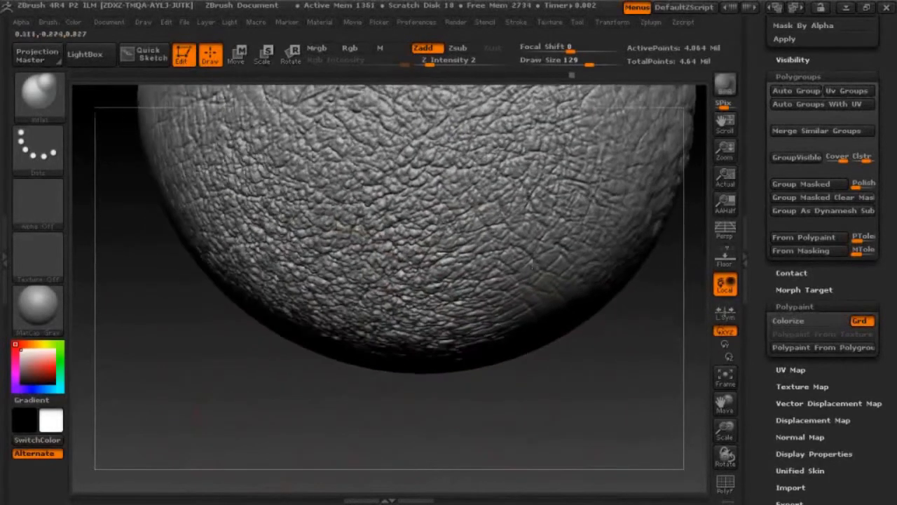
left_click_drag(593, 370, 568, 319)
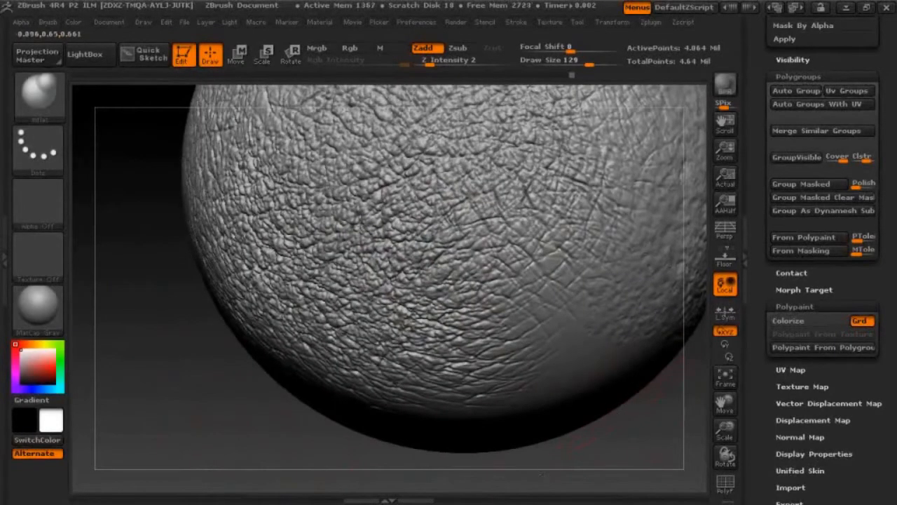
left_click_drag(620, 435, 700, 434)
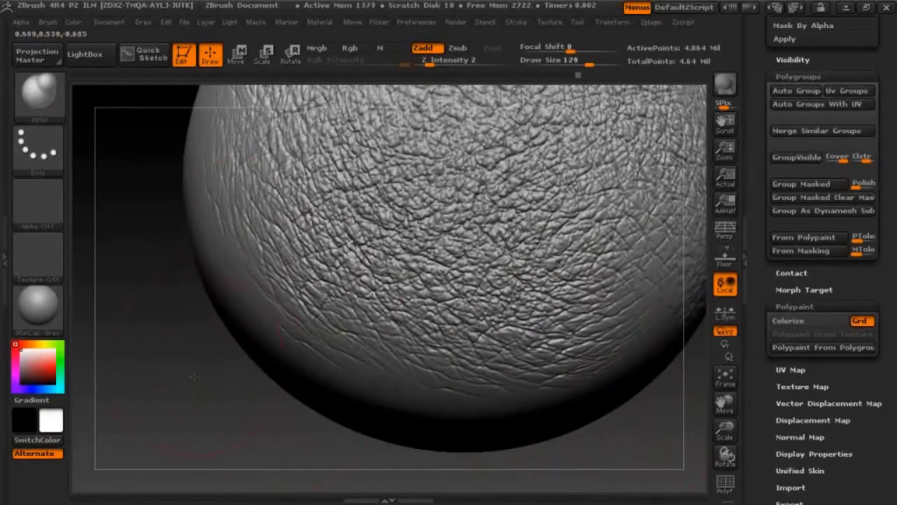
mouse_move(193, 376)
left_mouse_down()
mouse_move(226, 333)
mouse_move(469, 429)
mouse_move(320, 425)
mouse_move(294, 462)
mouse_move(331, 424)
mouse_move(102, 436)
left_mouse_up()
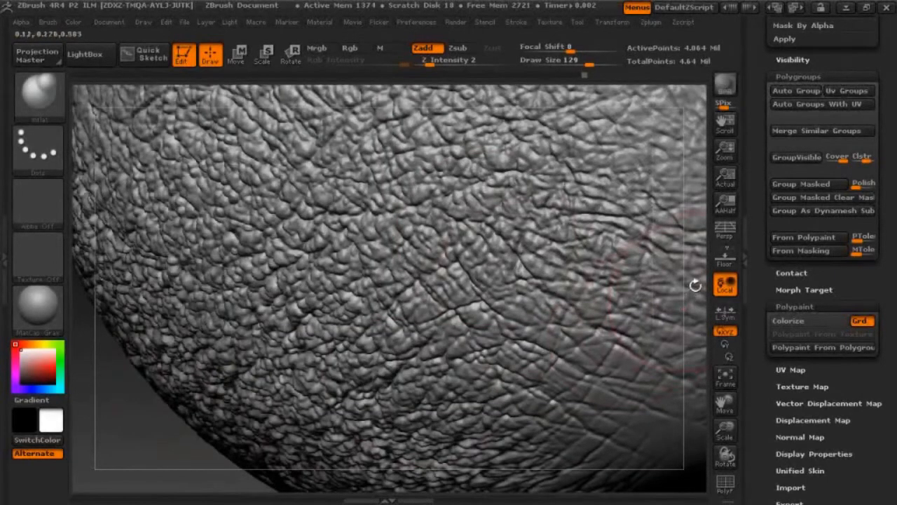
Step: Inflate the larger creases up close where the dense wrinkles meet the smoother skin
left_click_drag(687, 288, 554, 306, "alt")
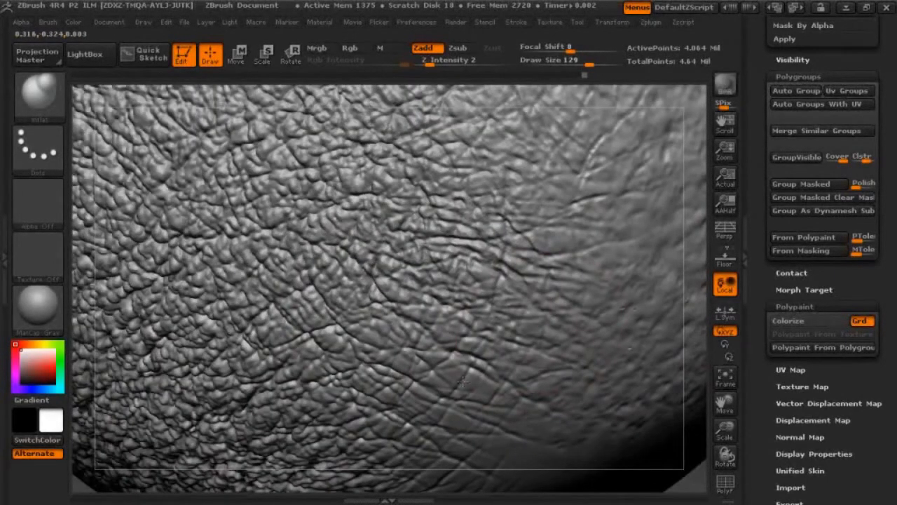
left_click_drag(696, 263, 691, 301)
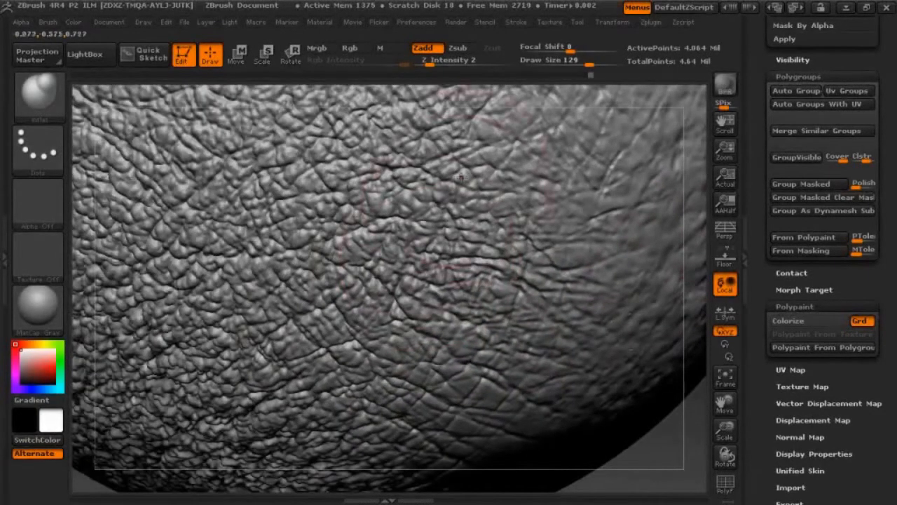
mouse_move(696, 256)
left_mouse_down()
mouse_move(694, 226)
mouse_move(705, 340)
mouse_move(698, 248)
mouse_move(686, 301)
mouse_move(705, 324)
mouse_move(225, 402)
mouse_move(121, 358)
left_mouse_up()
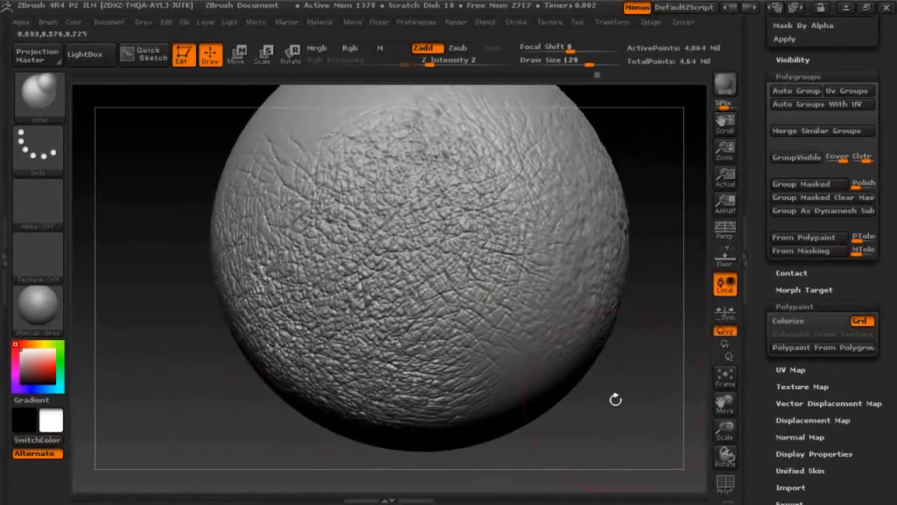
Step: Isolate a small section of the densely wrinkled skin by hiding the rest of the sphere
left_click_drag(615, 400, 593, 425)
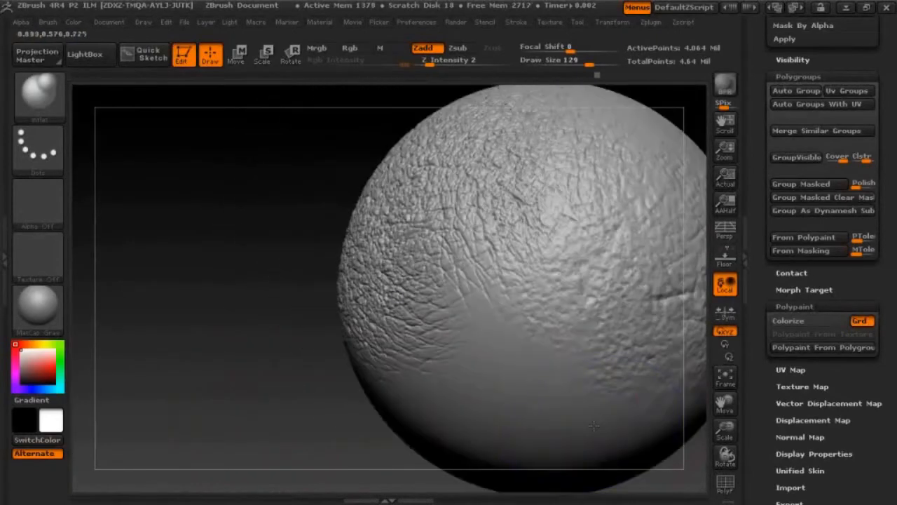
left_click_drag(316, 360, 347, 279)
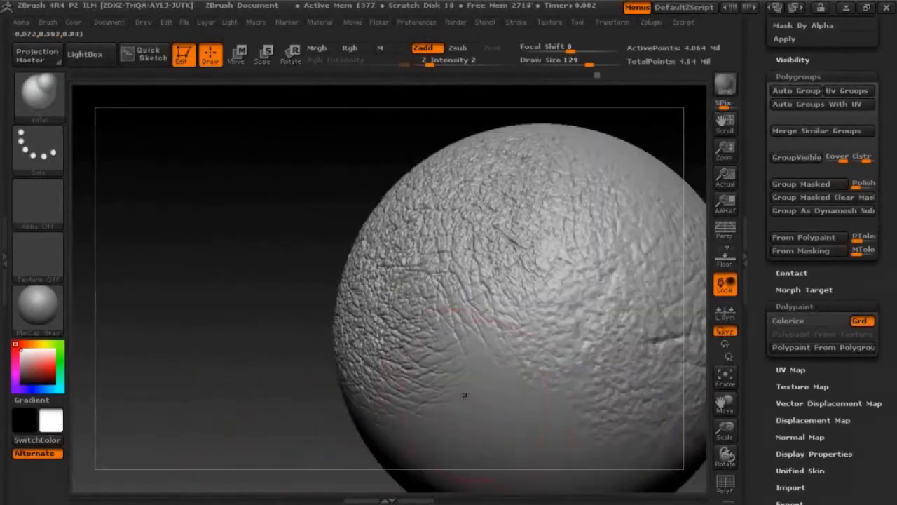
left_click_drag(246, 316, 317, 218)
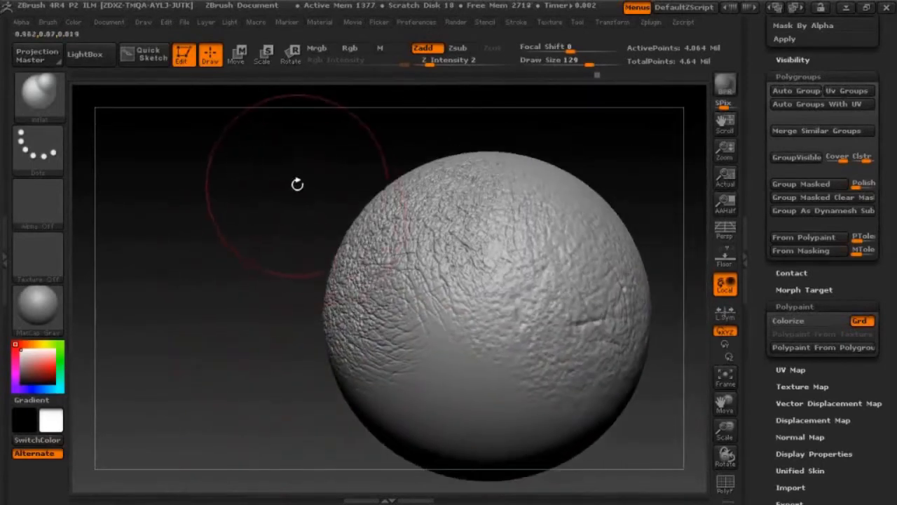
mouse_move(258, 156)
left_mouse_down("ctrl+shift")
mouse_move(387, 218)
mouse_move(603, 218)
mouse_move(646, 239)
mouse_move(637, 273)
left_mouse_up("ctrl+shift")
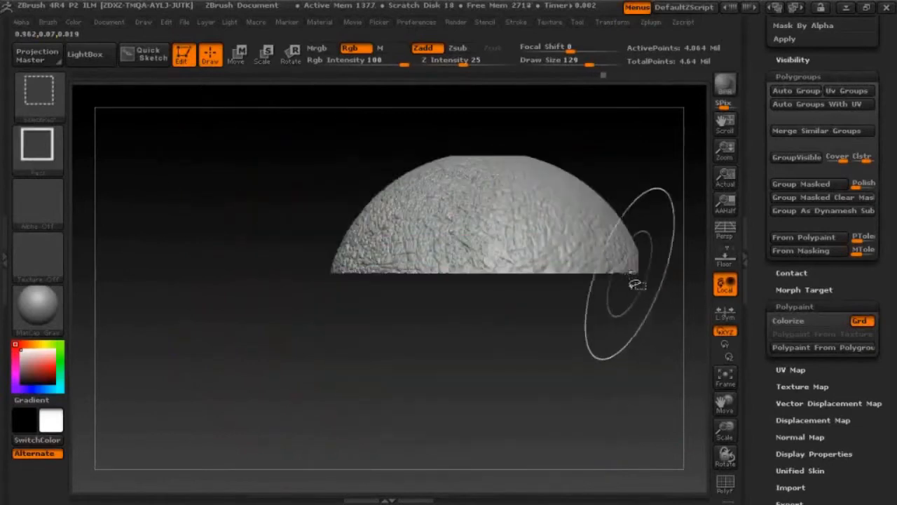
mouse_move(635, 179)
left_mouse_down()
mouse_move(638, 140)
mouse_move(632, 176)
left_mouse_up()
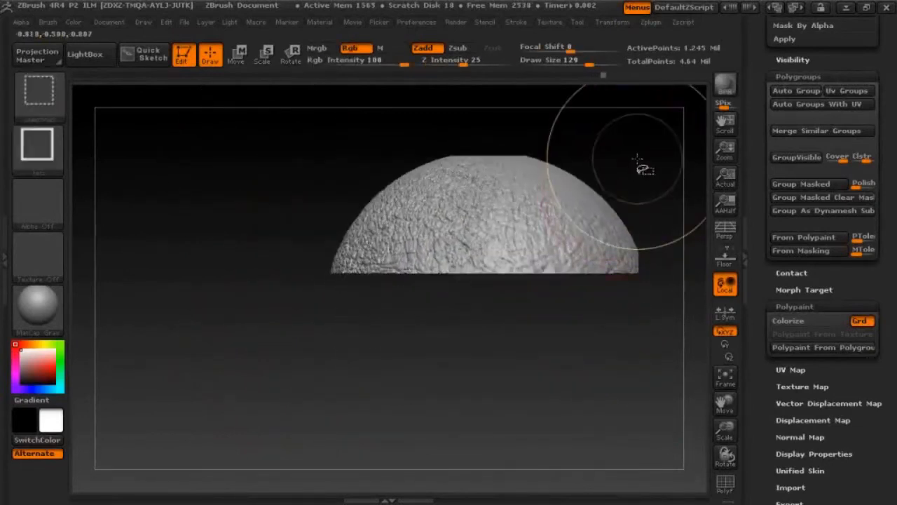
left_click_drag(675, 125, 449, 324, "ctrl+shift")
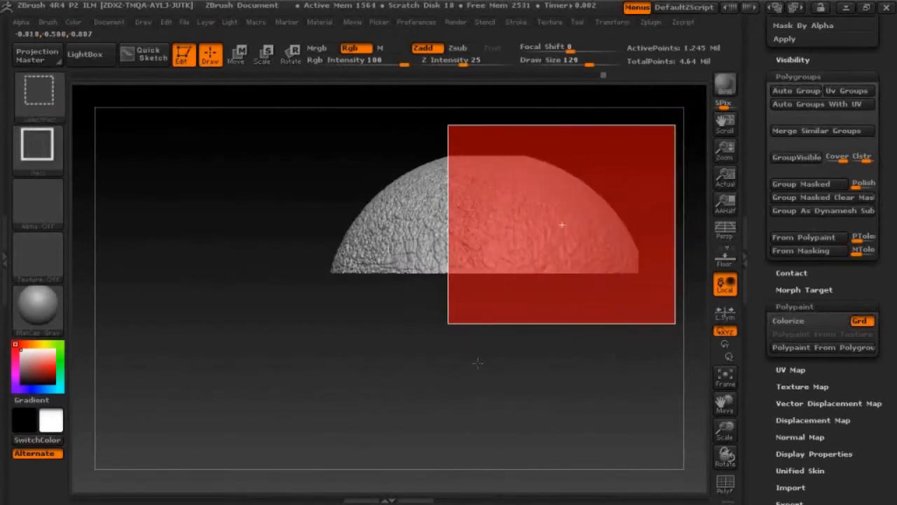
left_click_drag(477, 362, 480, 322, "ctrl+alt+shift")
Step: Inflate the folds in the middle of the isolated section up close and try smoothing them
mouse_move(531, 351)
left_mouse_down()
mouse_move(581, 351)
mouse_move(521, 336)
mouse_move(654, 475)
mouse_move(625, 458)
mouse_move(480, 458)
mouse_move(452, 449)
mouse_move(474, 453)
mouse_move(491, 485)
left_mouse_up()
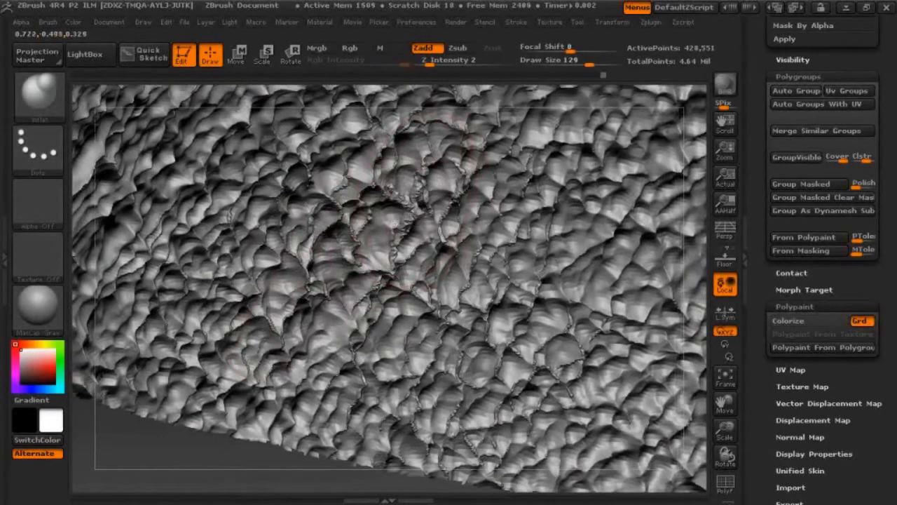
left_click_drag(244, 450, 266, 480, "alt")
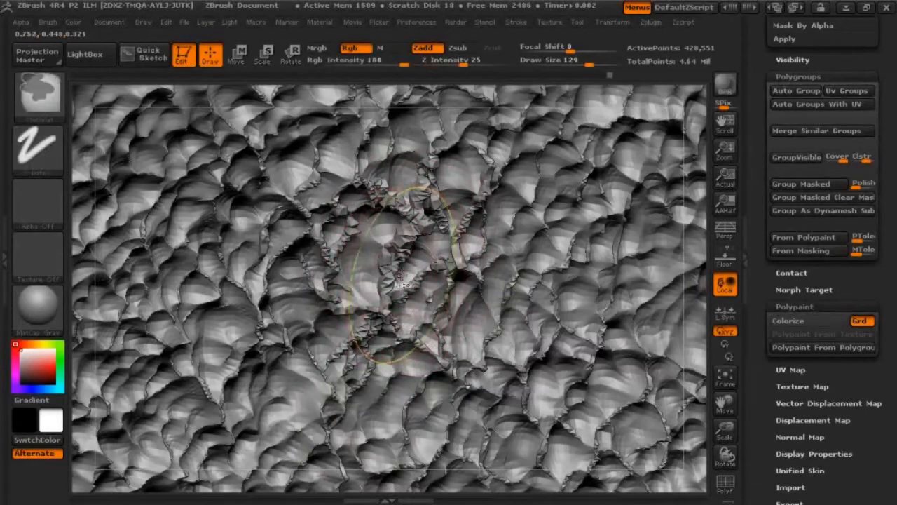
left_click_drag(401, 273, 401, 274, "shift")
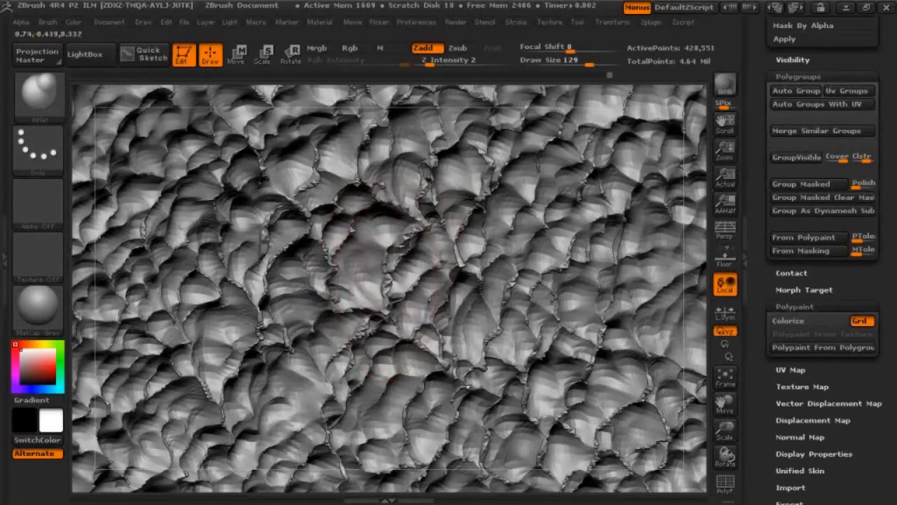
Step: Reduce the Draw Size to 61 and set the Smooth brush's Z Intensity to 9
key("space")
left_click_drag(414, 217, 396, 215)
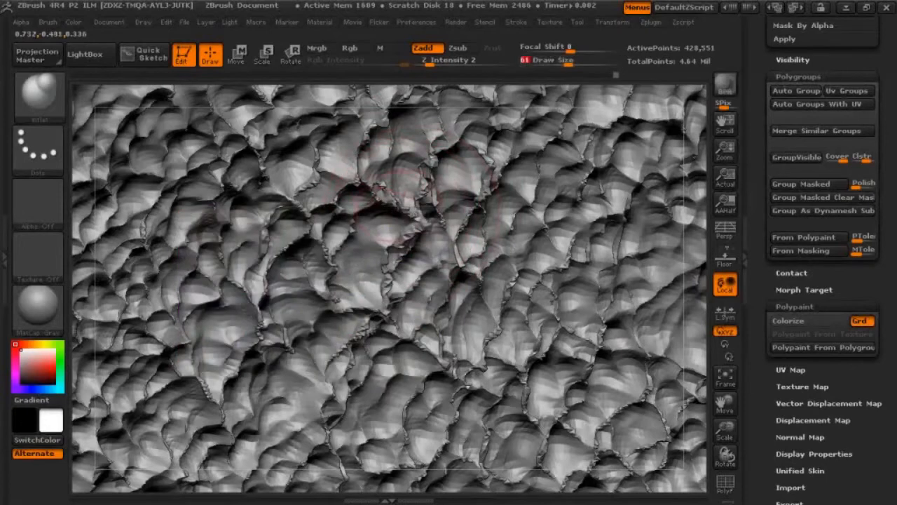
key("shift")
key("ctrl")
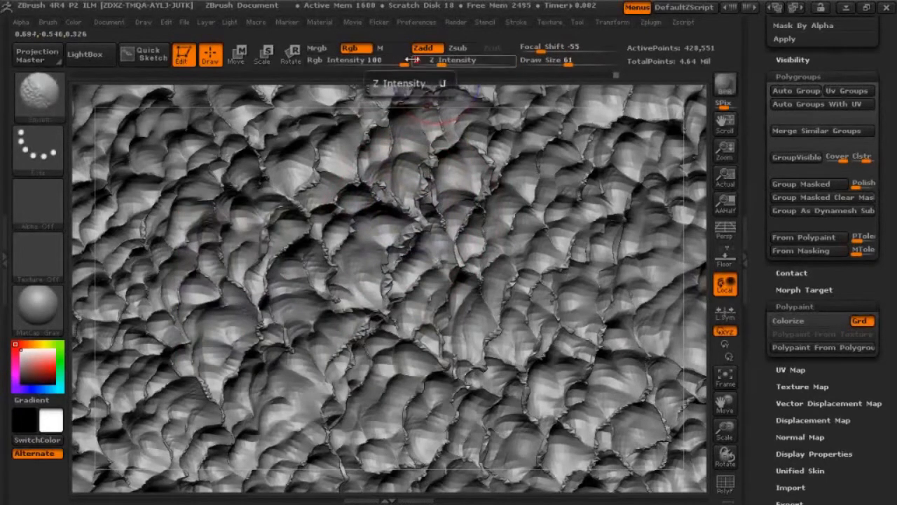
left_click(448, 63)
left_click_drag(447, 64, 445, 65, "shift")
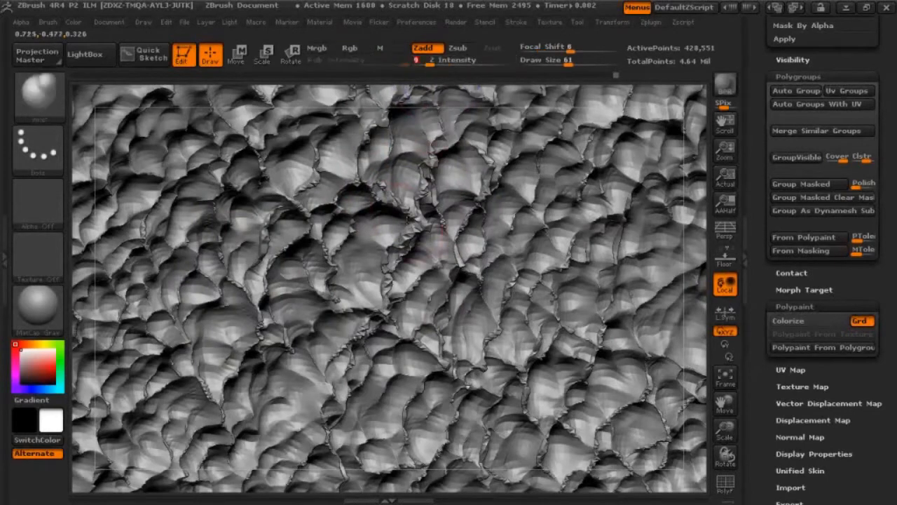
Step: Smooth the jagged, overlapping edges of the folds in the middle of the isolated section
mouse_move(414, 235)
left_mouse_down("shift")
mouse_move(394, 284)
mouse_move(354, 337)
mouse_move(350, 368)
mouse_move(442, 351)
left_mouse_up("shift")
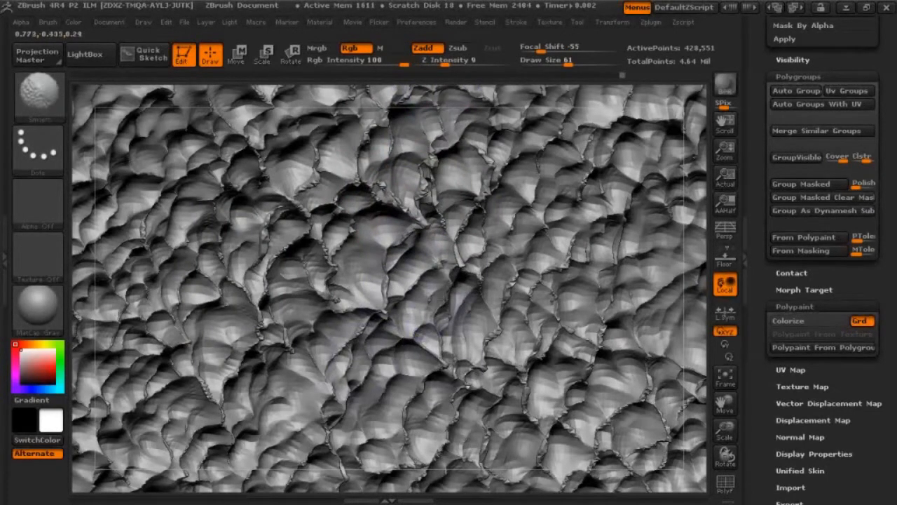
mouse_move(452, 256)
left_mouse_down("shift")
mouse_move(459, 214)
mouse_move(431, 196)
mouse_move(414, 214)
mouse_move(411, 179)
mouse_move(382, 203)
left_mouse_up("shift")
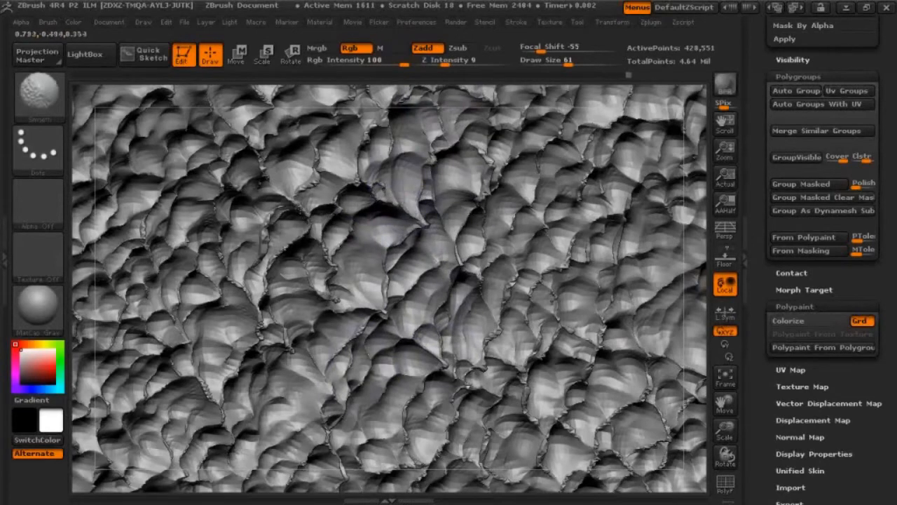
left_click_drag(313, 199, 281, 261, "shift")
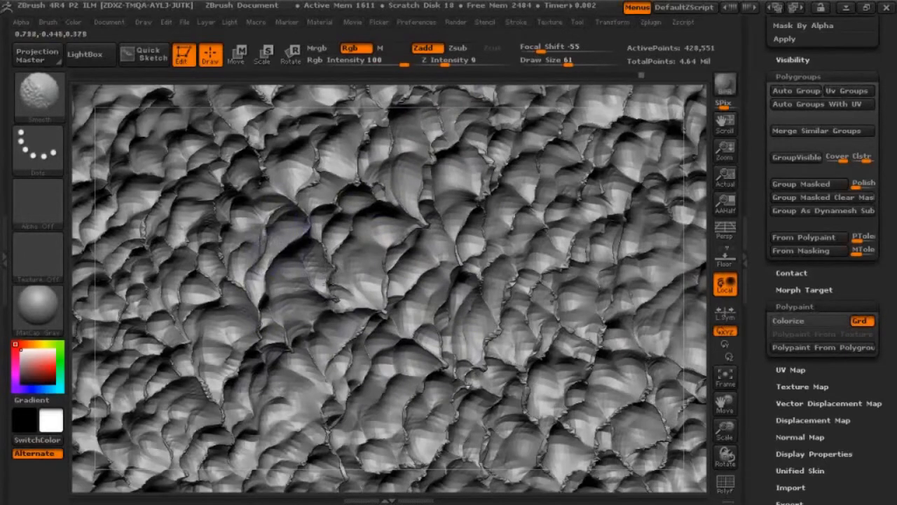
left_click_drag(284, 242, 335, 199, "shift")
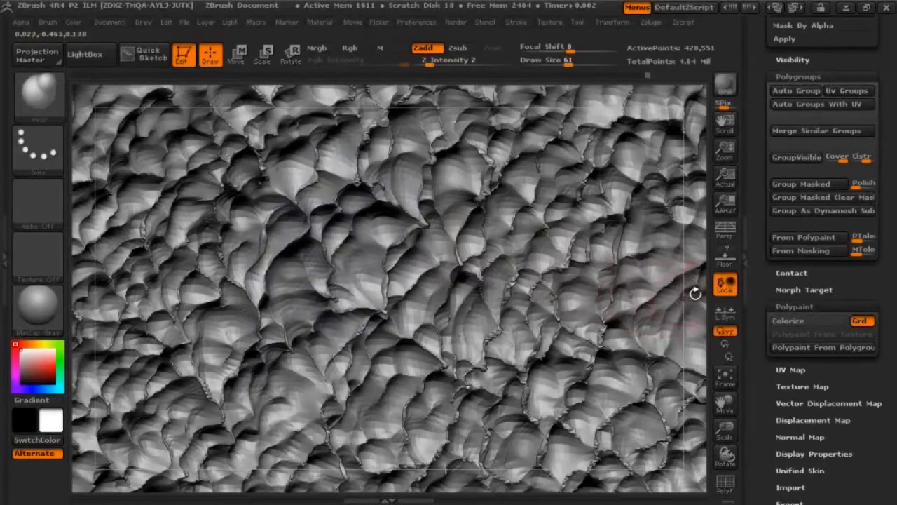
Step: Check the smoothed folds from several angles and unhide the rest of the sphere
left_click_drag(696, 292, 666, 248, "alt")
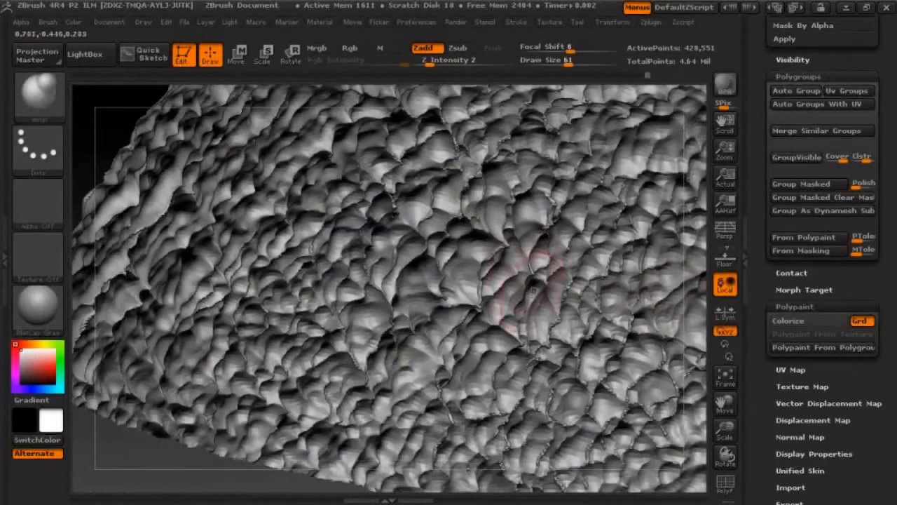
mouse_move(695, 278)
left_mouse_down()
mouse_move(747, 279)
mouse_move(407, 248)
mouse_move(234, 201)
mouse_move(304, 214)
mouse_move(421, 266)
mouse_move(431, 281)
mouse_move(454, 216)
mouse_move(244, 415)
mouse_move(212, 356)
mouse_move(297, 420)
mouse_move(274, 405)
left_mouse_up()
mouse_move(614, 143)
left_mouse_down()
mouse_move(631, 154)
mouse_move(658, 256)
mouse_move(556, 400)
mouse_move(309, 280)
left_mouse_up()
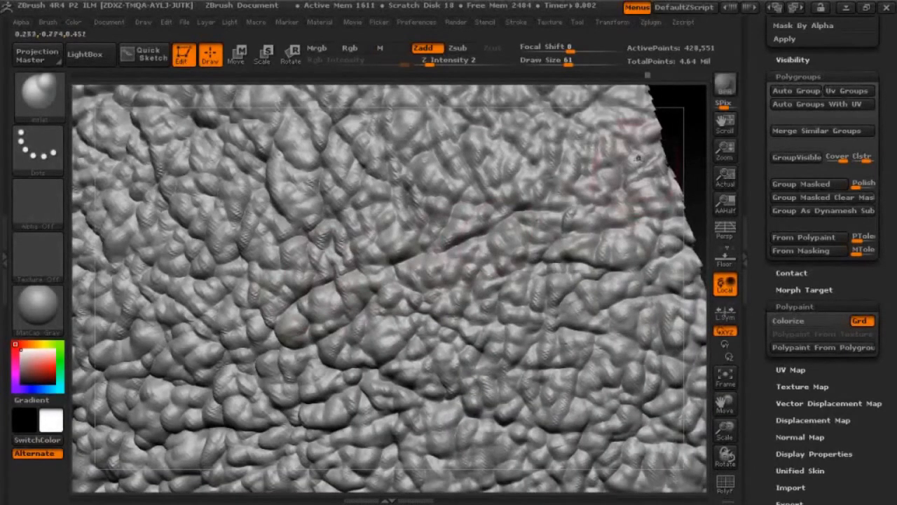
mouse_move(681, 122)
left_mouse_down()
mouse_move(688, 135)
mouse_move(623, 92)
mouse_move(636, 218)
left_mouse_up()
left_click(626, 239, "ctrl+shift")
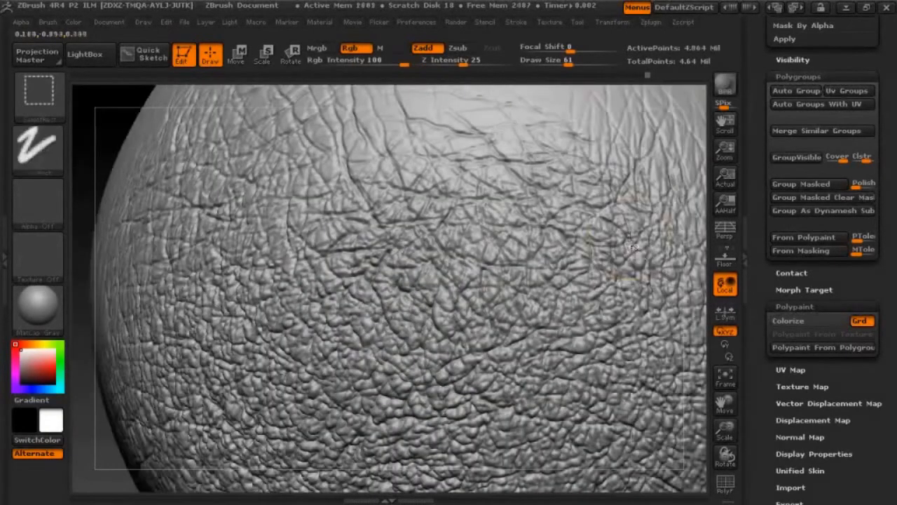
Step: Load the PoresRandomSmall brush from LightBox's skin brushes
mouse_move(697, 288)
left_mouse_down()
mouse_move(274, 321)
mouse_move(140, 245)
left_mouse_up()
mouse_move(563, 442)
left_mouse_down()
mouse_move(298, 438)
mouse_move(297, 374)
mouse_move(252, 260)
mouse_move(235, 231)
mouse_move(201, 209)
left_mouse_up()
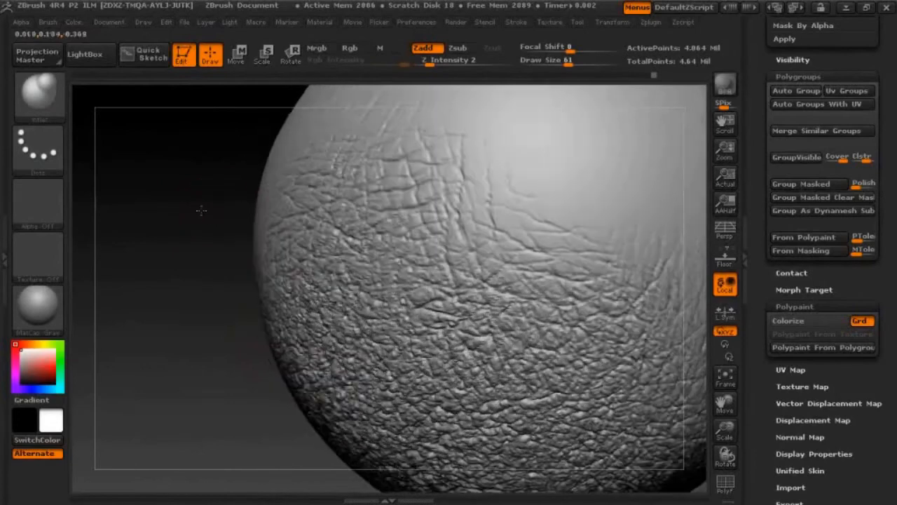
key("comma")
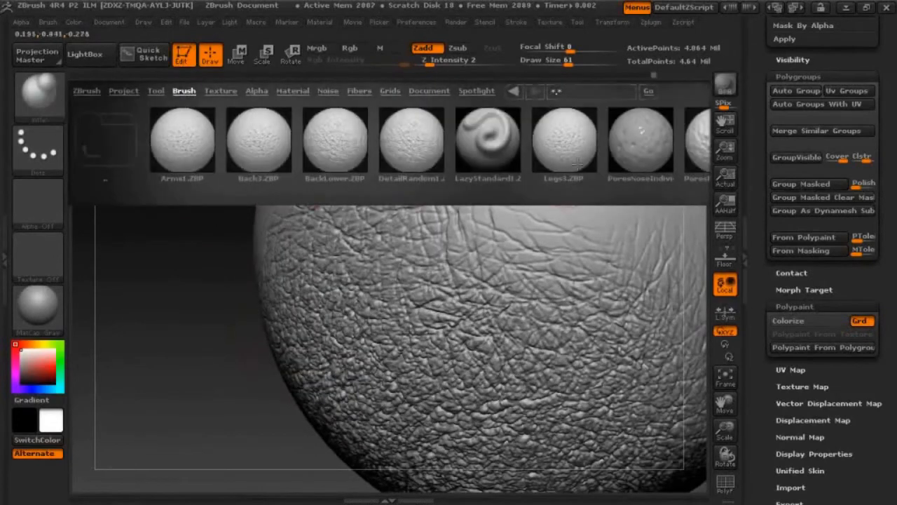
mouse_move(600, 156)
left_mouse_down()
mouse_move(439, 166)
mouse_move(427, 157)
mouse_move(457, 153)
left_mouse_up()
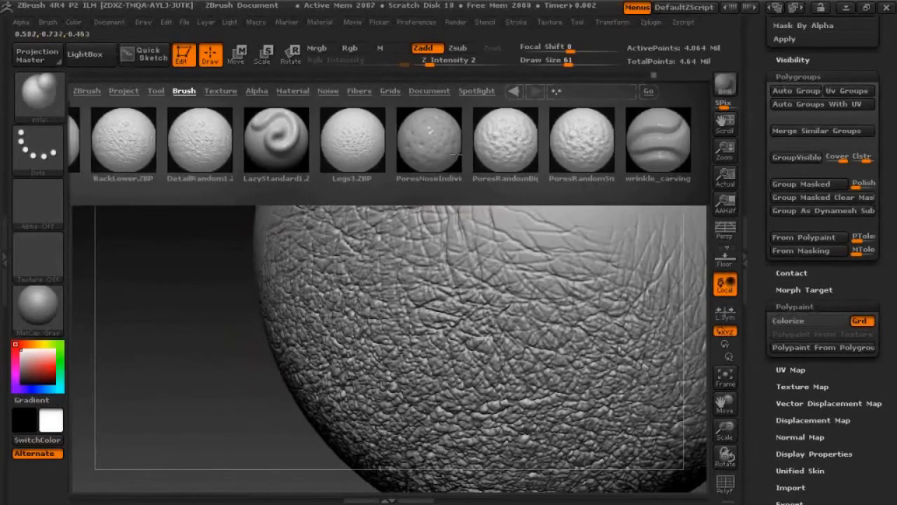
left_click(581, 160)
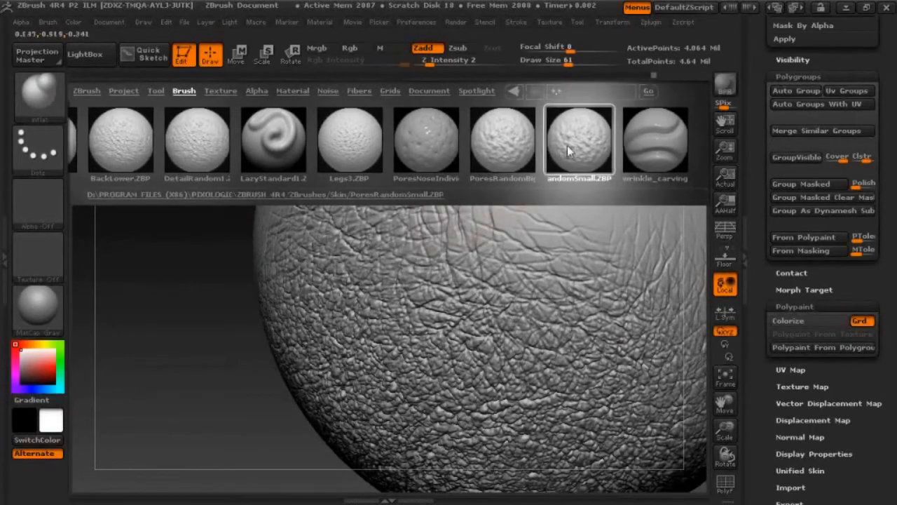
double_click(567, 146)
Step: Set the Draw Size to 41 and spray small pores over the smooth area above the wrinkles
mouse_move(164, 238)
left_mouse_down("alt")
mouse_move(189, 273)
mouse_move(176, 295)
left_mouse_up("alt")
key("space")
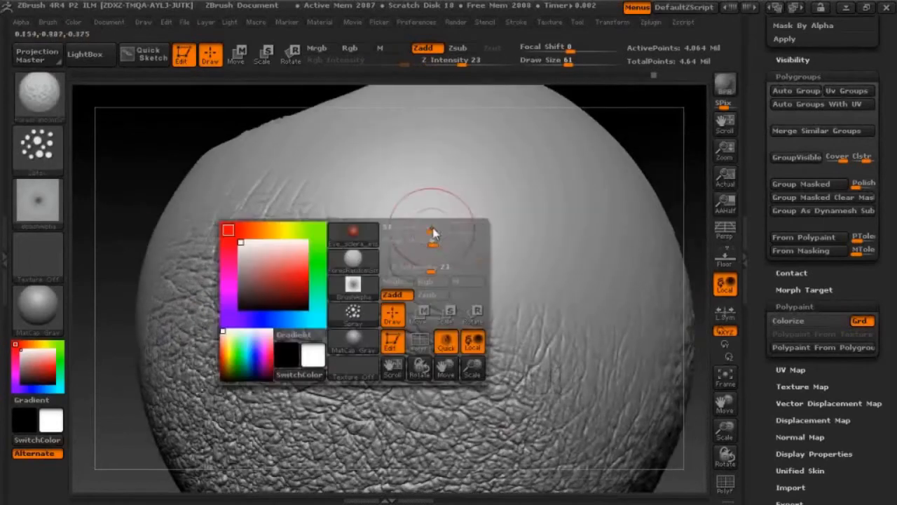
left_click_drag(433, 233, 420, 233)
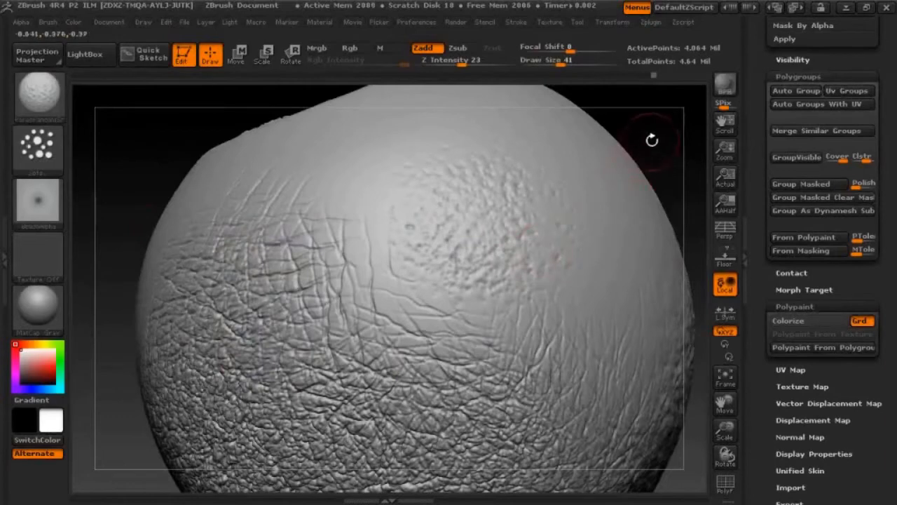
Step: Undo the sprayed pores, lower Z Intensity to 10 and spray fainter small pores over the smooth area
left_click_drag(651, 141, 596, 204)
key("ctrl+z")
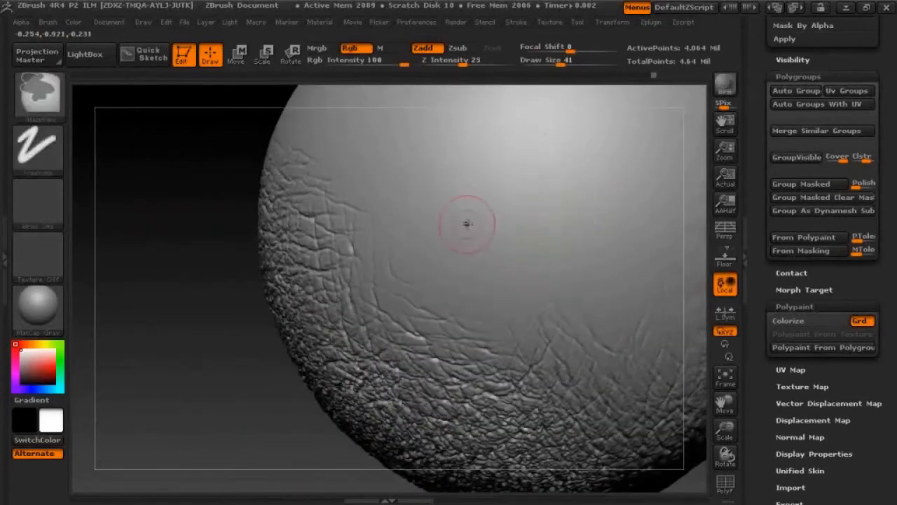
left_click(459, 64)
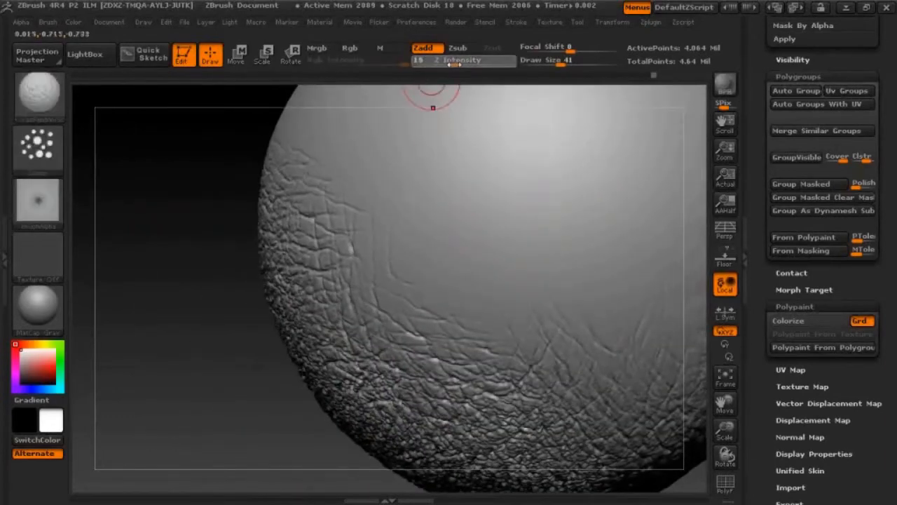
left_click_drag(446, 64, 443, 64)
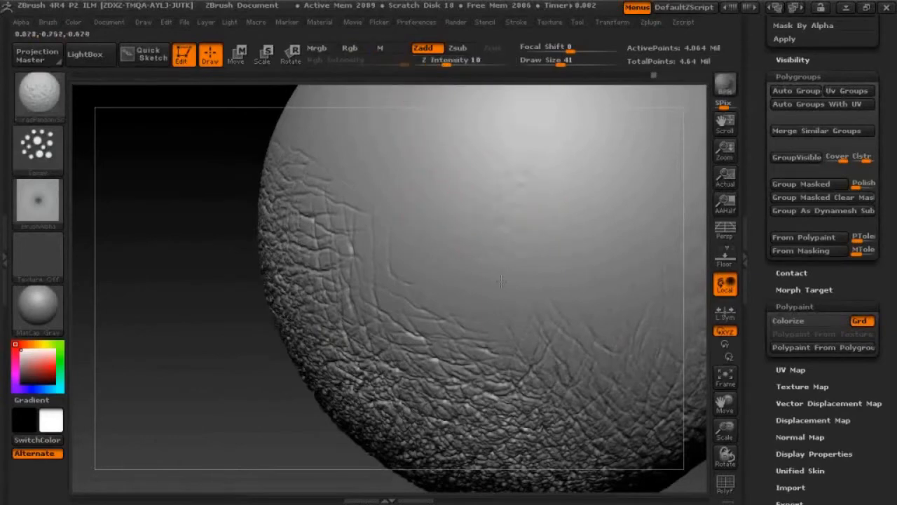
left_click_drag(252, 337, 252, 385, "alt")
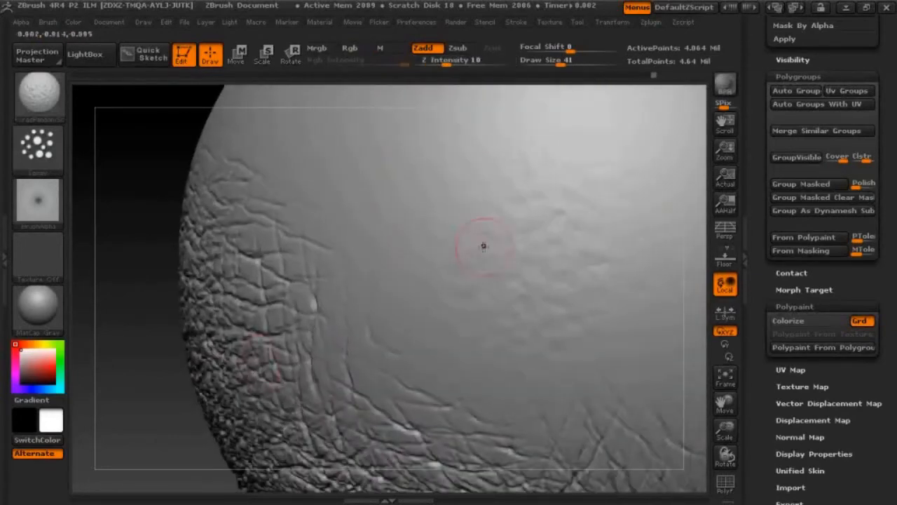
Step: Layer more small pores over the same patch, varying Draw Size between 63 and 41 and raising Z Intensity to 15
key("space")
left_click_drag(481, 241, 490, 241)
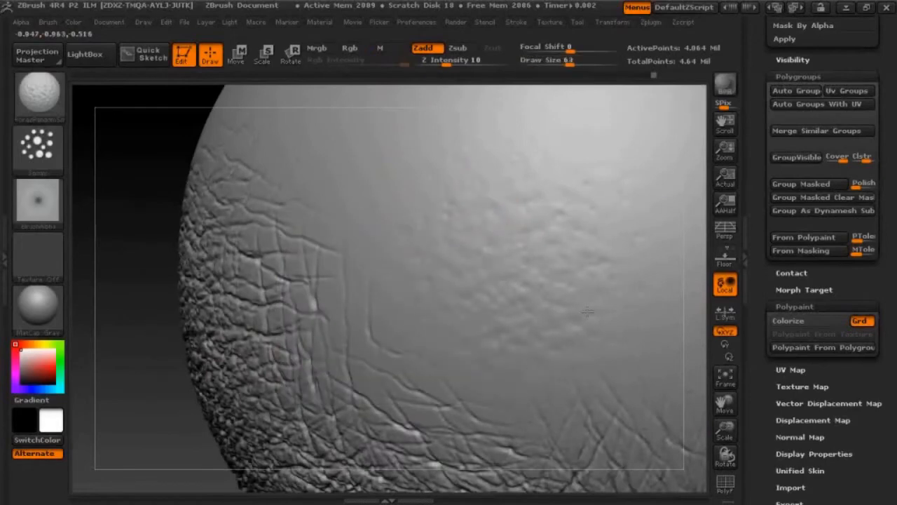
left_click_drag(447, 64, 453, 64)
key("space")
left_click_drag(505, 190, 497, 176)
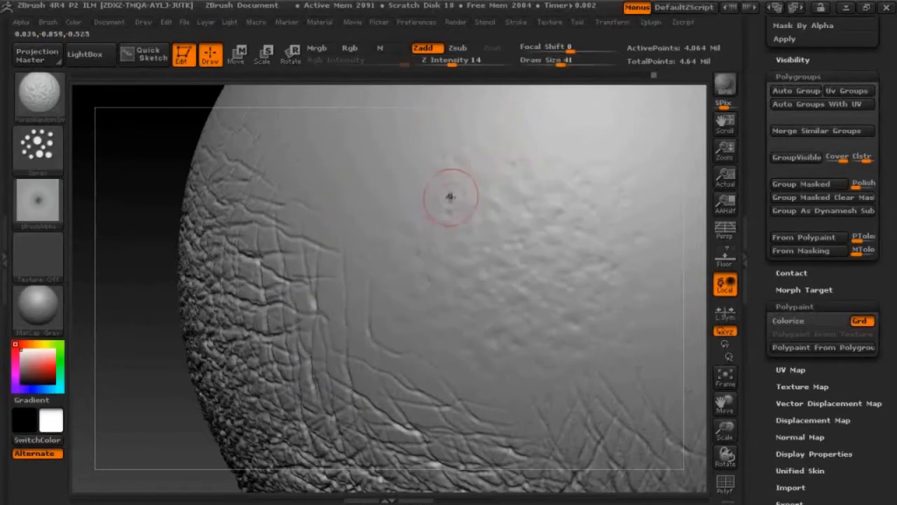
left_click_drag(452, 64, 454, 64)
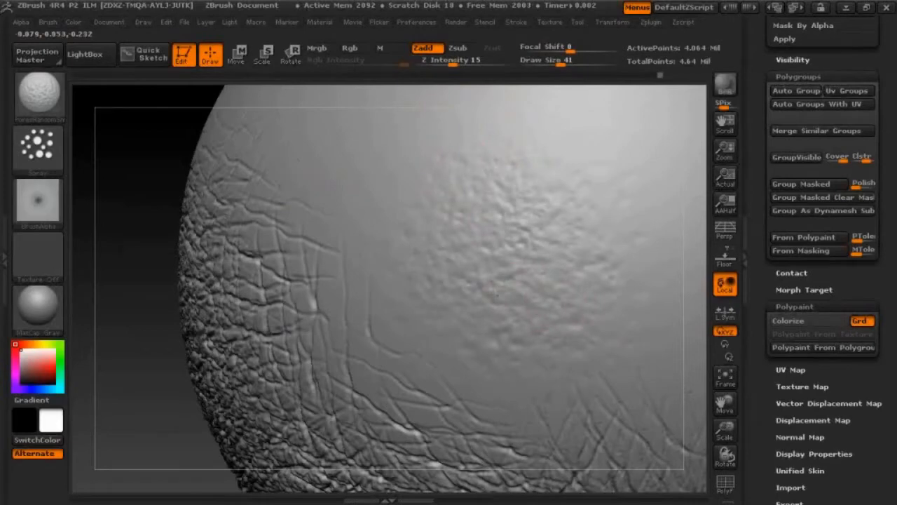
Step: Load the PoresNoseIndividual brush from LightBox and check its alpha and stroke type
left_click_drag(170, 359, 170, 421, "alt")
left_click_drag(681, 230, 583, 277, "alt")
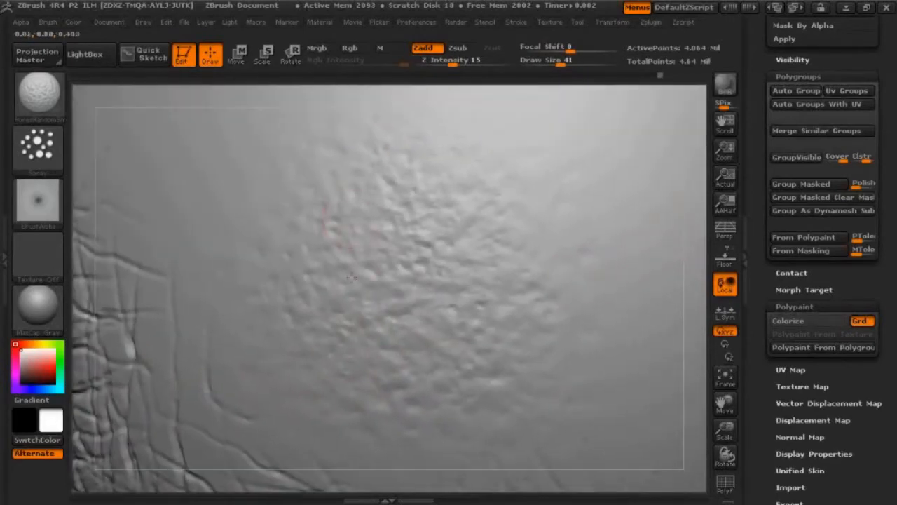
mouse_move(699, 264)
left_mouse_down()
mouse_move(705, 300)
mouse_move(687, 280)
mouse_move(771, 274)
left_mouse_up()
left_click(56, 95)
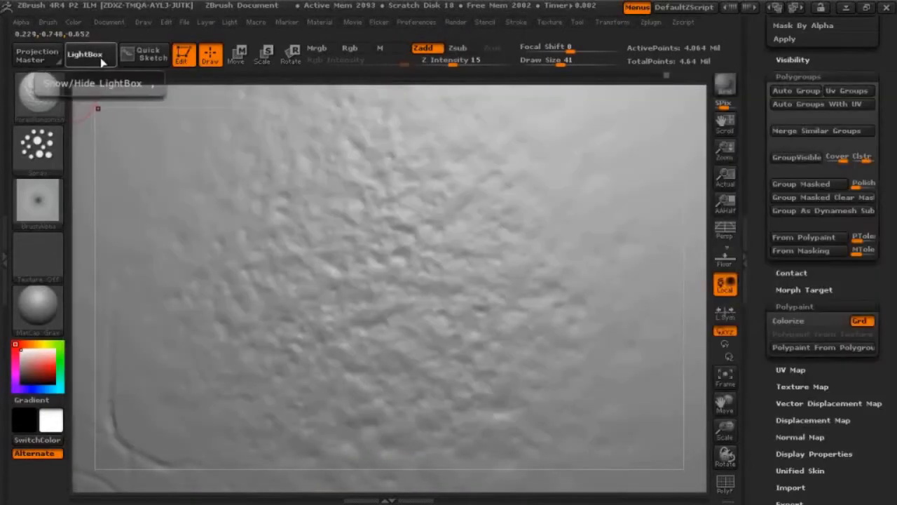
left_click(84, 54)
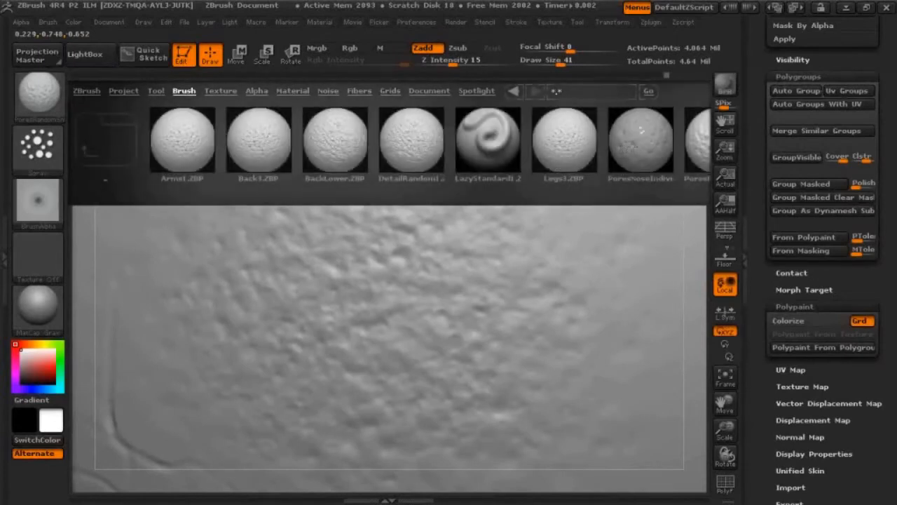
double_click(640, 136)
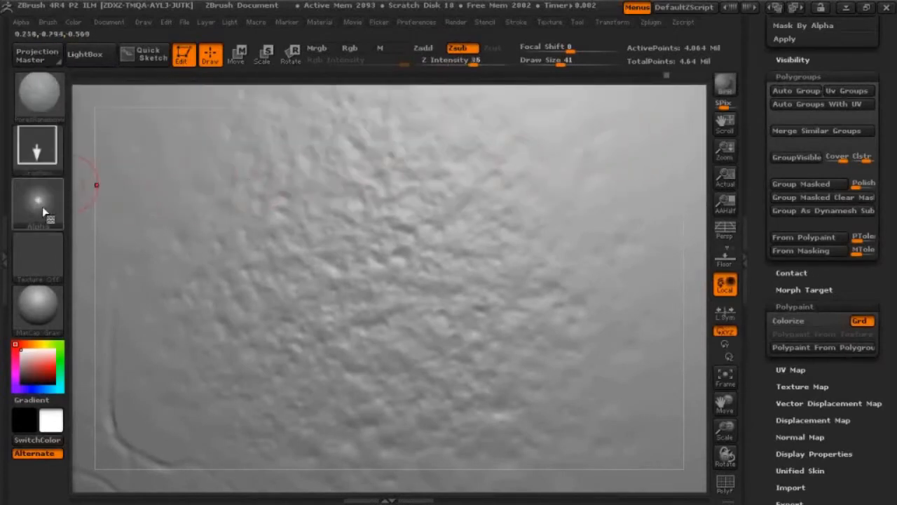
mouse_move(43, 208)
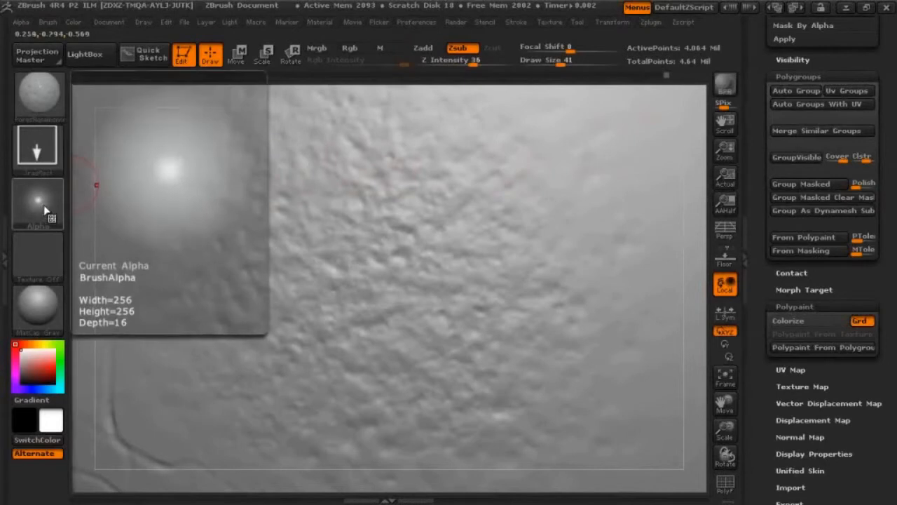
left_click(21, 22)
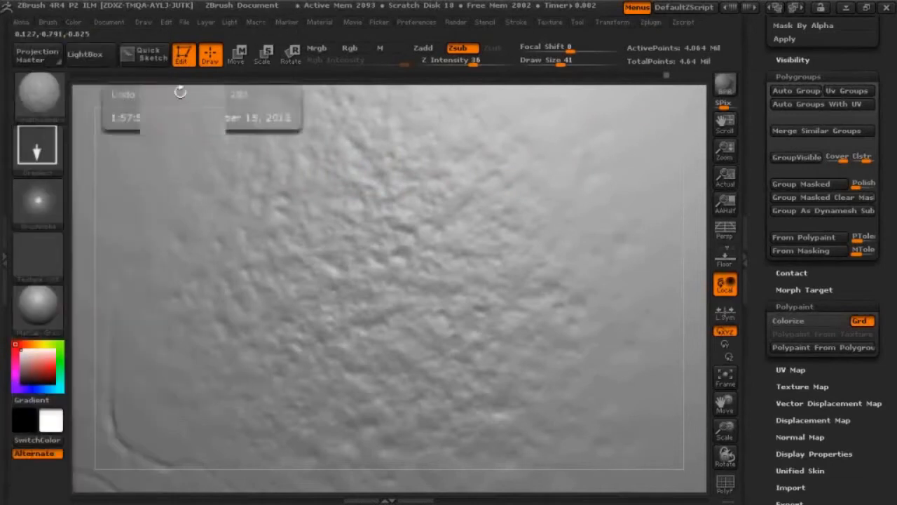
left_click(37, 154)
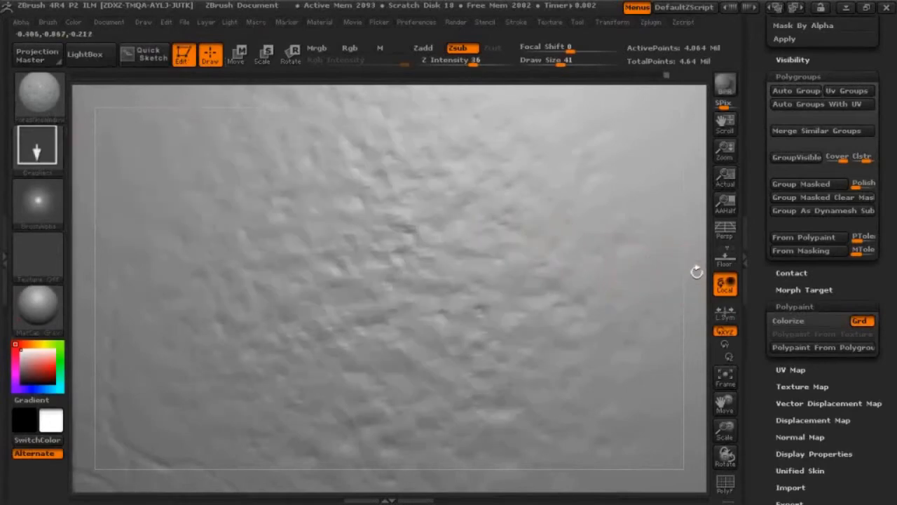
Step: Set the Draw Size to 30 and stamp individual deep pores across the middle of the pore patch
left_click_drag(697, 272, 673, 256)
key("space")
left_click_drag(466, 275, 461, 279)
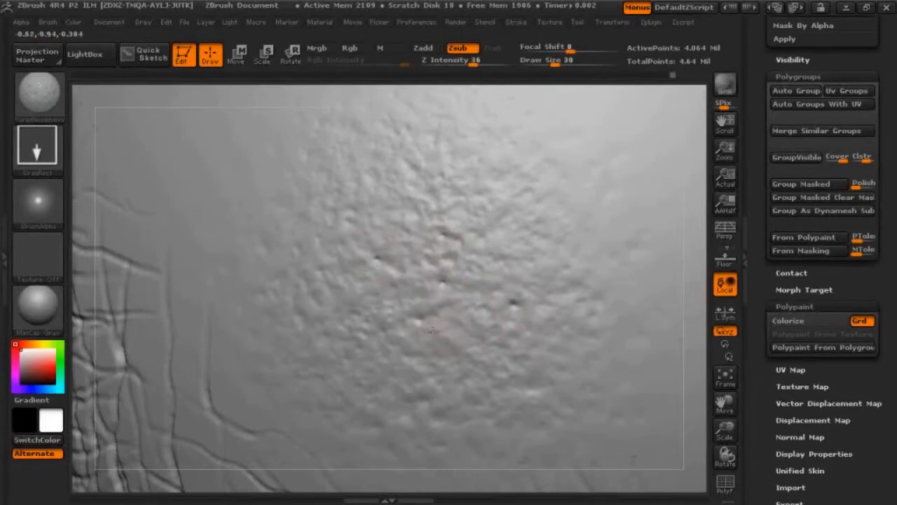
left_click_drag(491, 227, 504, 244)
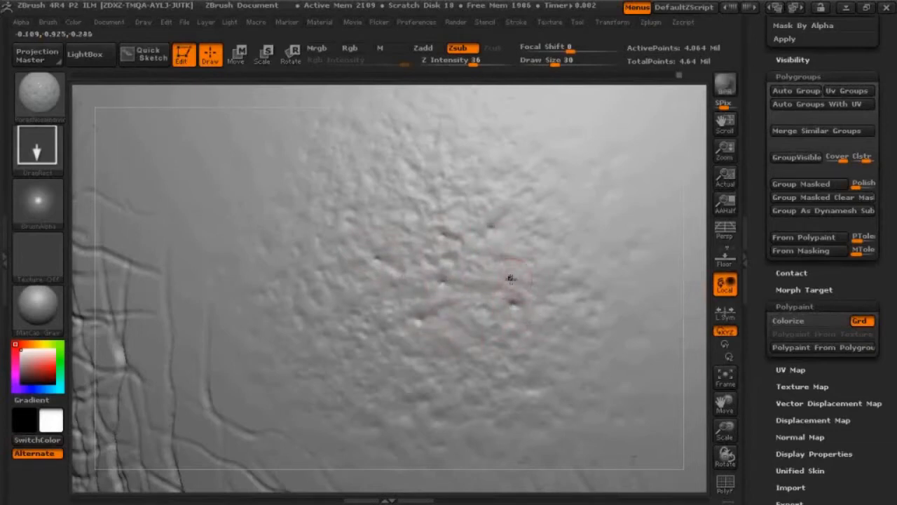
left_click_drag(349, 219, 363, 230)
left_click_drag(440, 175, 462, 197)
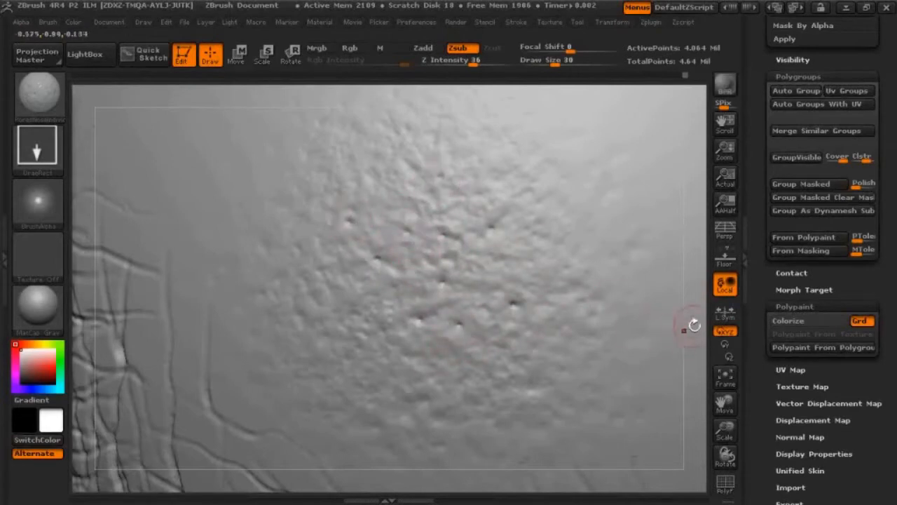
Step: Review the pore patch from farther away and up close, and stamp a few more individual pores on it
left_click_drag(689, 323, 651, 259, "alt")
mouse_move(200, 271)
left_mouse_down("alt")
mouse_move(97, 265)
mouse_move(67, 252)
left_mouse_up("alt")
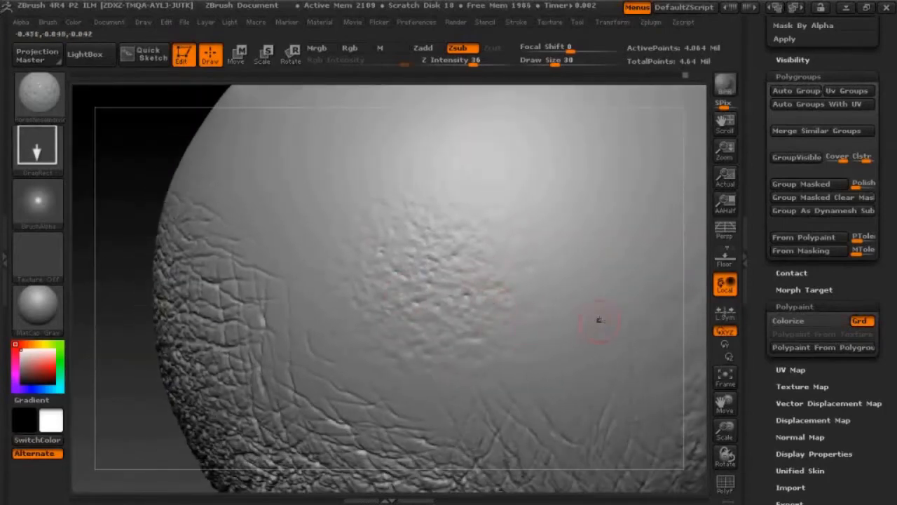
left_click_drag(699, 282, 715, 399, "alt")
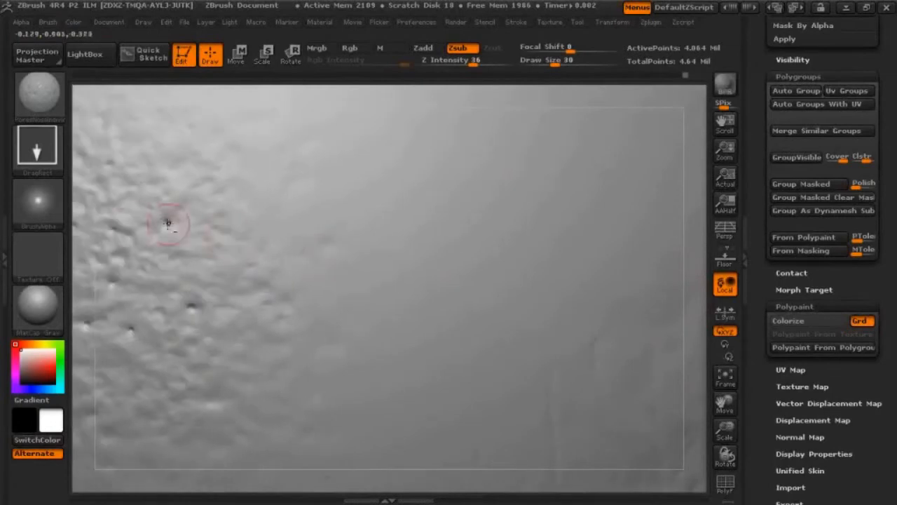
mouse_move(79, 220)
left_mouse_down("alt")
mouse_move(161, 208)
mouse_move(301, 212)
left_mouse_up("alt")
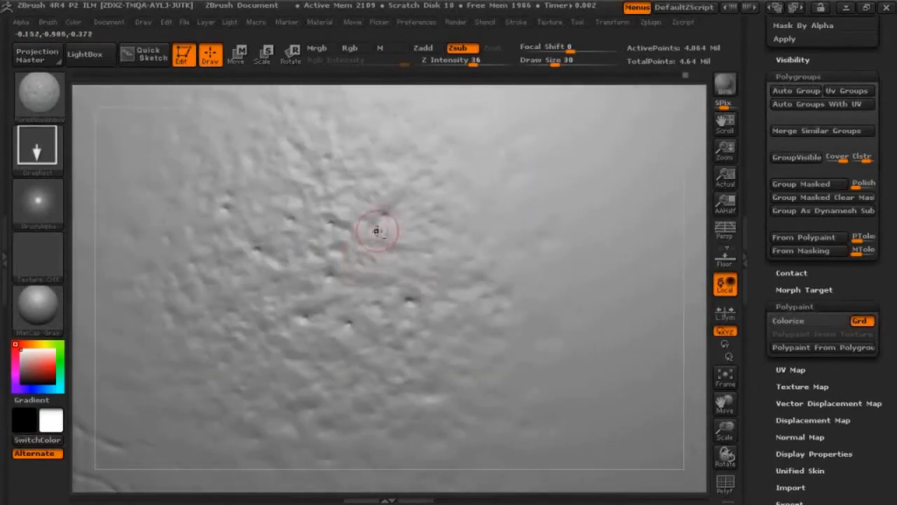
key("ctrl")
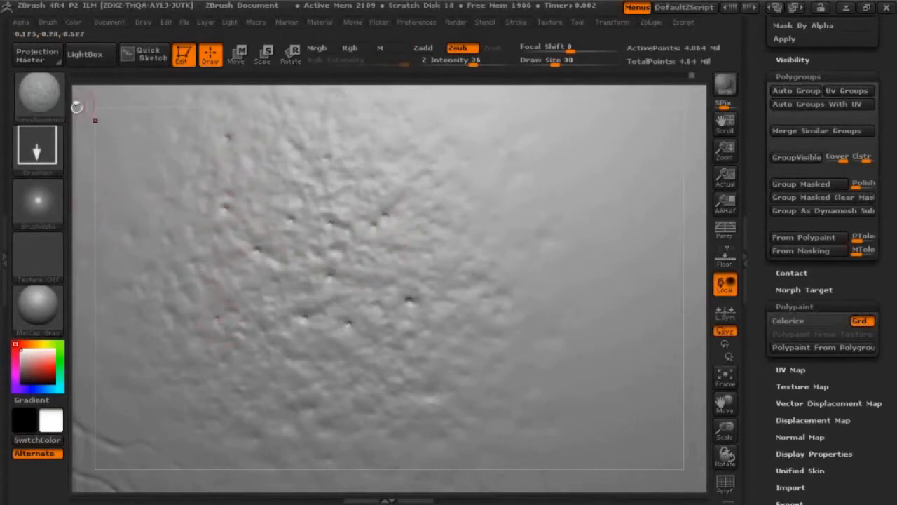
Step: Load the Arms1 brush from LightBox's skin brushes and check its alpha
left_click(88, 58)
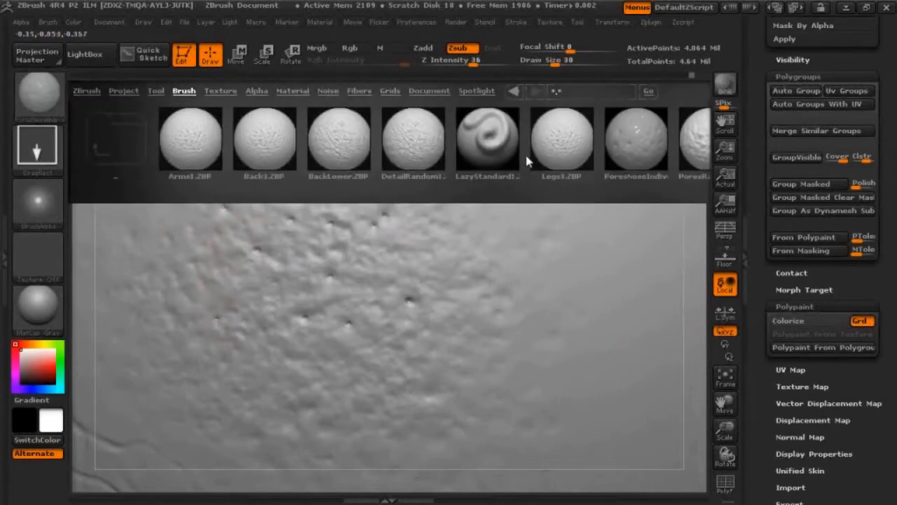
mouse_move(527, 160)
left_mouse_down()
mouse_move(478, 163)
mouse_move(527, 161)
left_mouse_up()
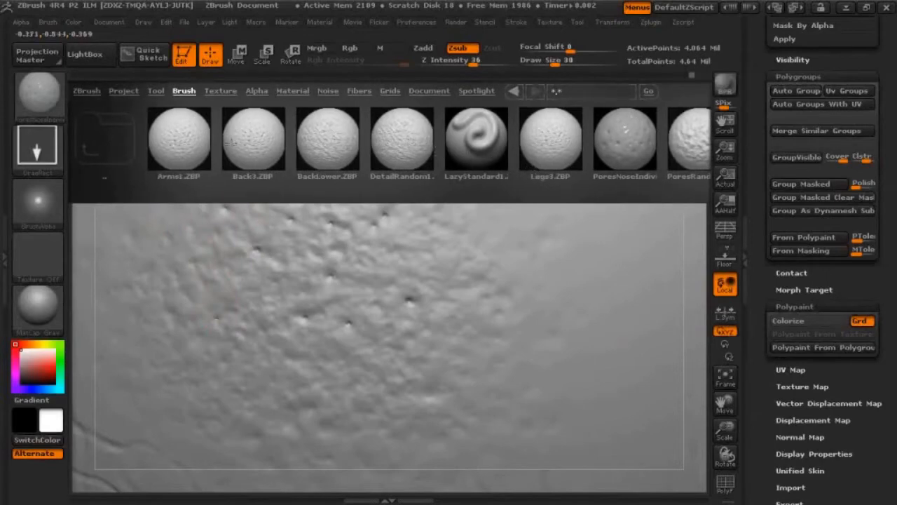
double_click(192, 145)
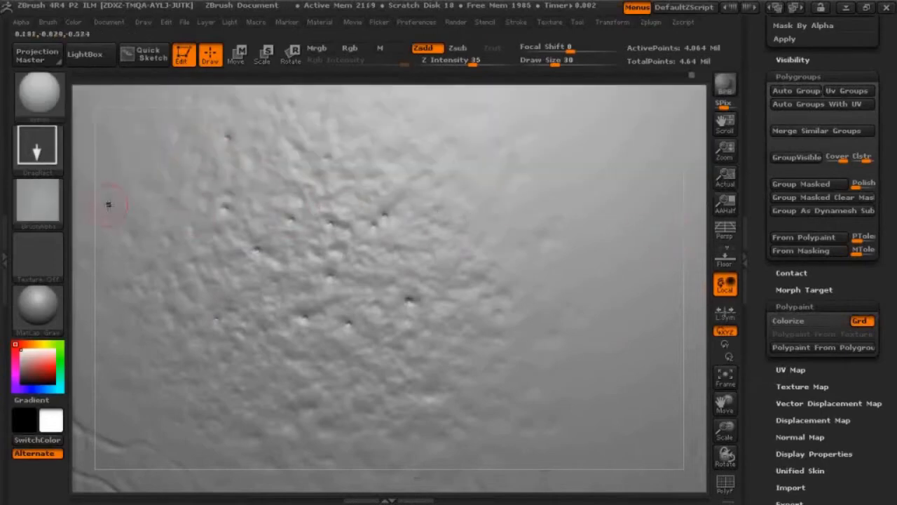
mouse_move(37, 204)
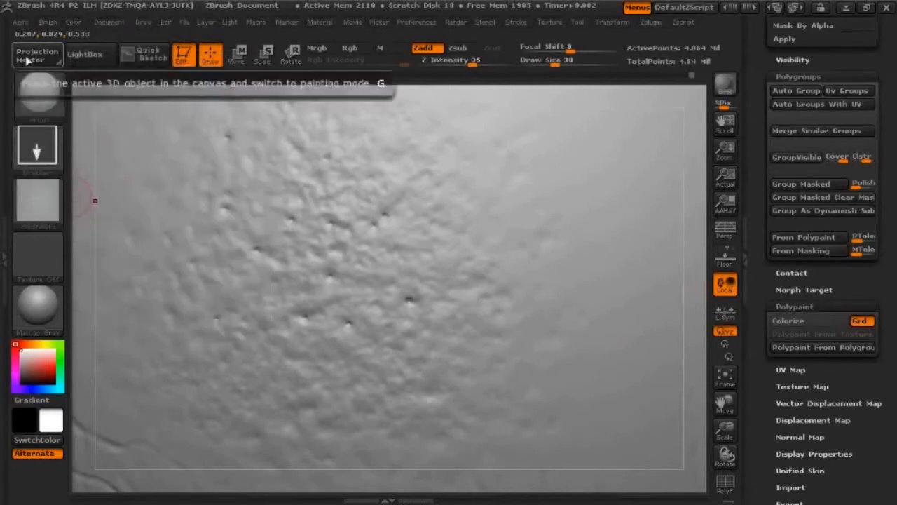
Step: Try stamping the Arms1 skin texture beside the pores with the alpha's Mid Value at 0, and undo the stamps
left_click(21, 22)
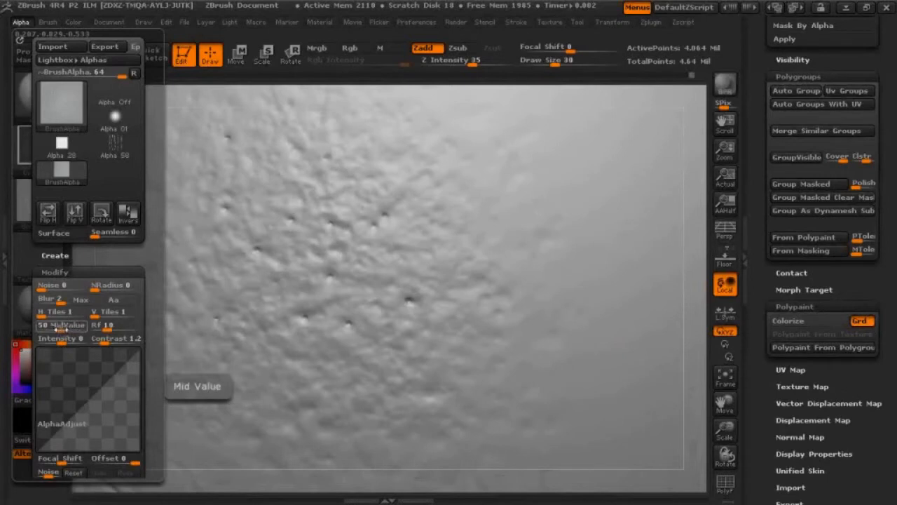
left_click_drag(61, 327, 35, 329)
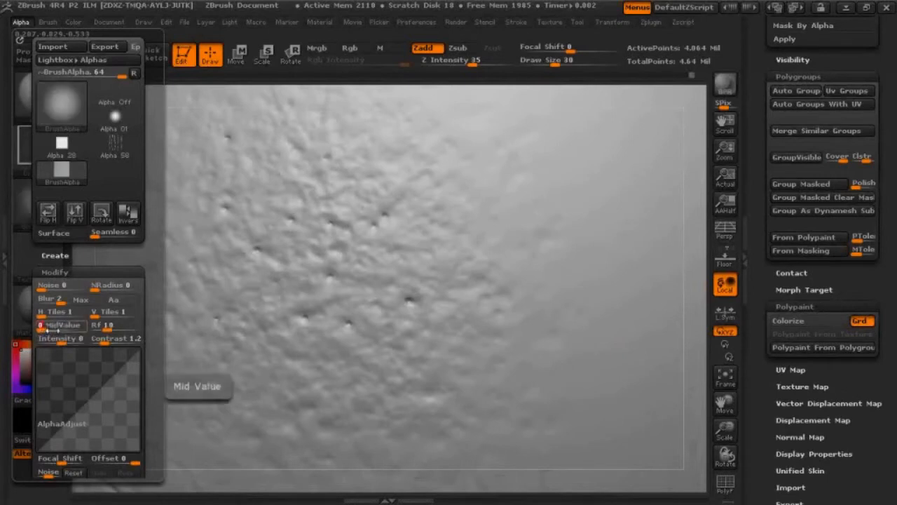
mouse_move(51, 119)
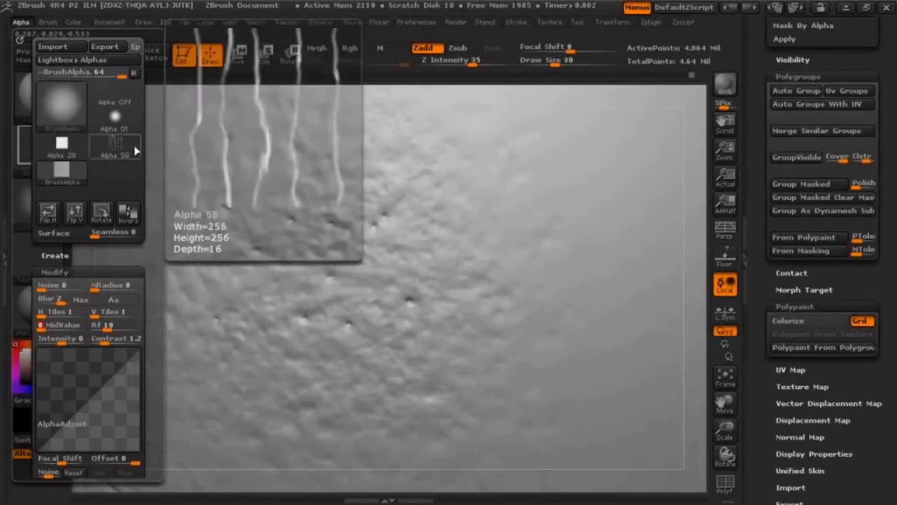
mouse_move(577, 263)
left_mouse_down()
mouse_move(634, 316)
mouse_move(624, 287)
mouse_move(670, 337)
mouse_move(650, 324)
mouse_move(428, 335)
left_mouse_up()
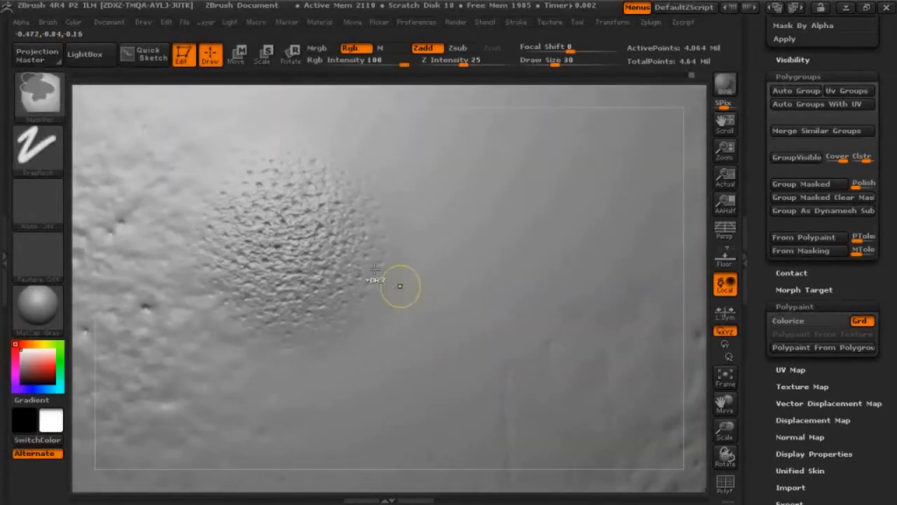
key("ctrl+z")
left_click_drag(364, 230, 541, 463)
key("ctrl")
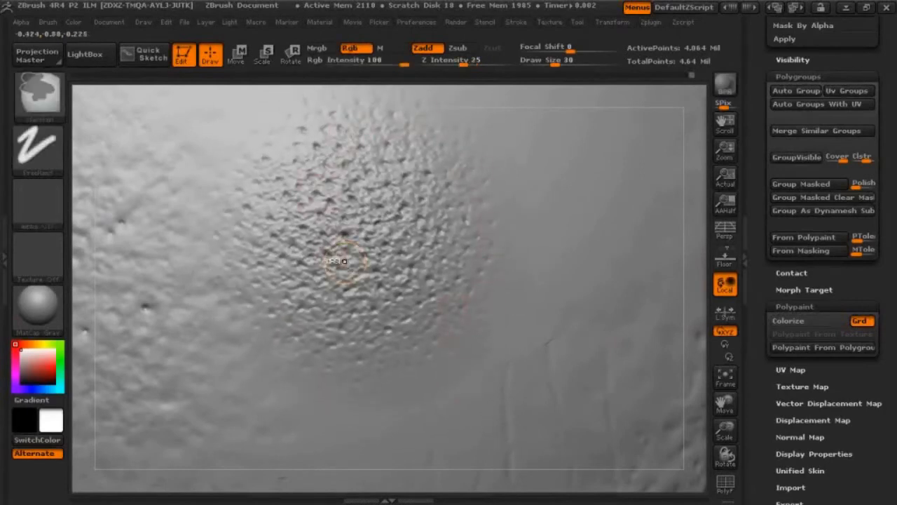
key("ctrl+z")
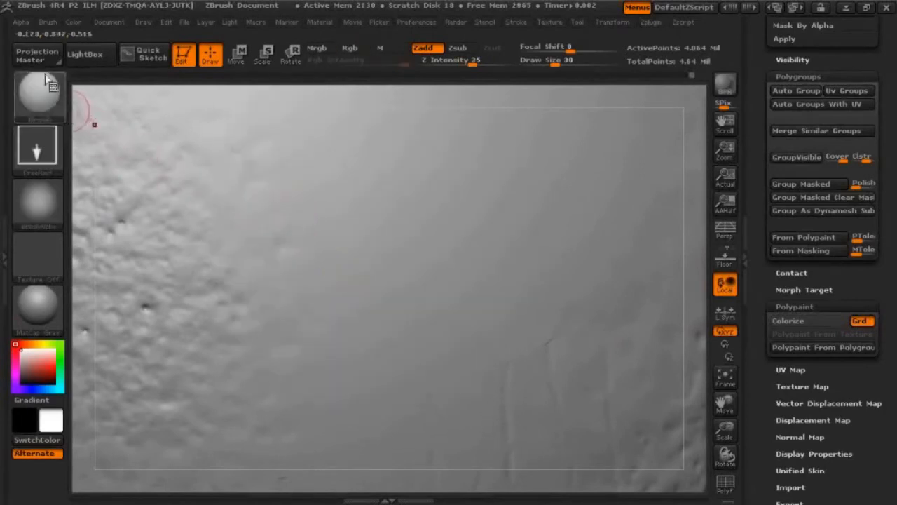
Step: Restore the alpha's Mid Value to 50 and stamp the Arms1 skin texture beside the pore patch, undoing and redrawing it once
left_click(20, 22)
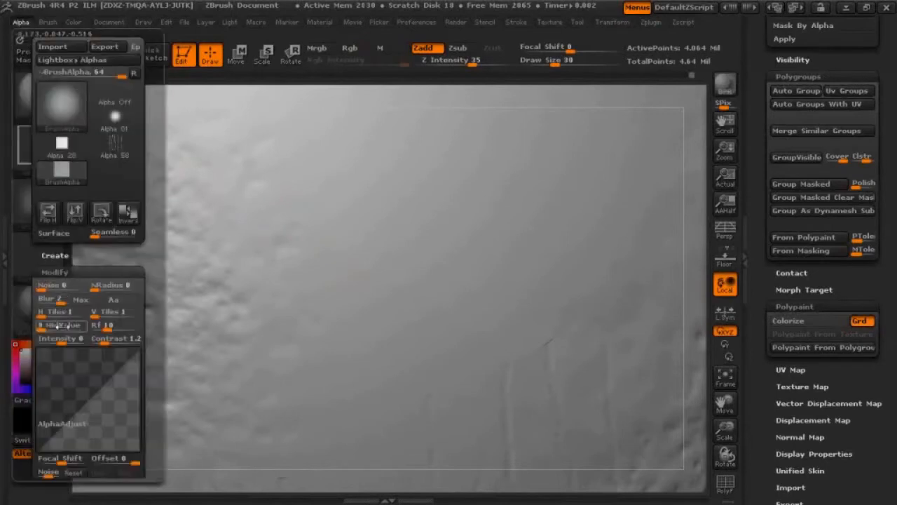
left_click_drag(48, 326, 62, 327)
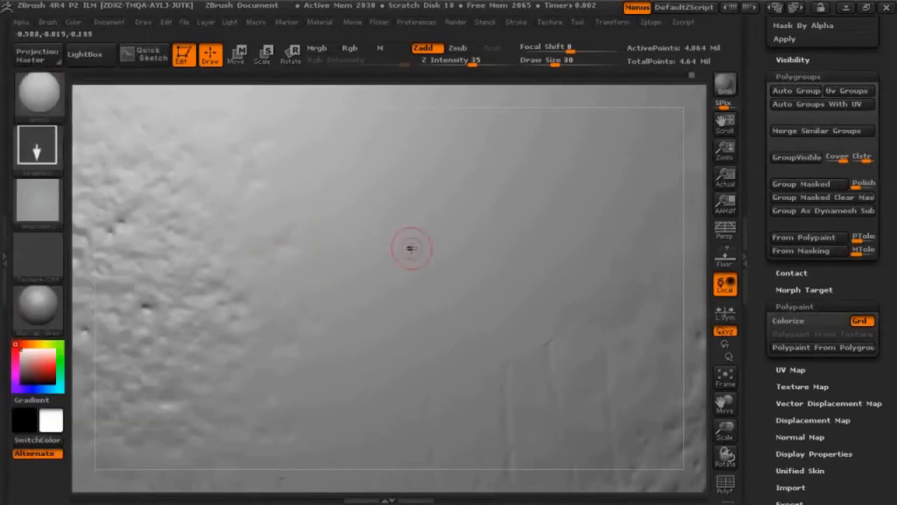
left_click_drag(471, 337, 511, 397)
key("ctrl")
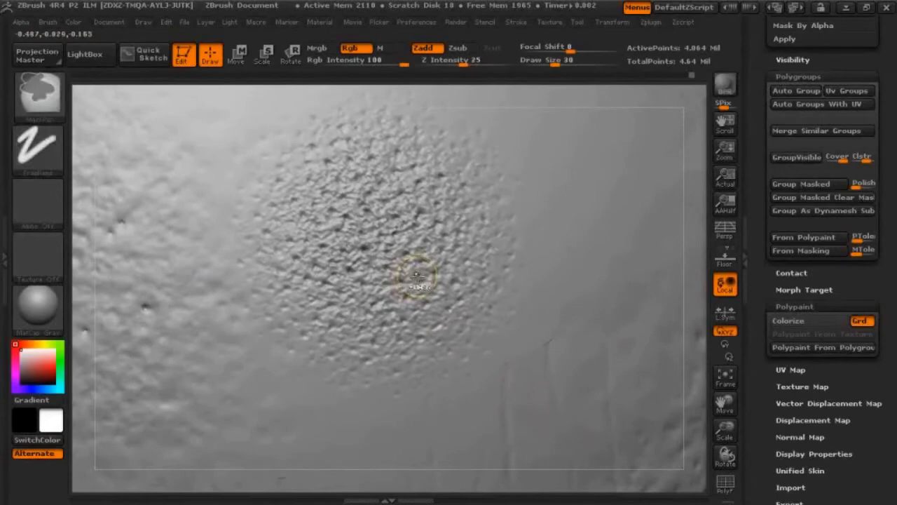
key("ctrl+z")
left_click_drag(382, 244, 441, 306)
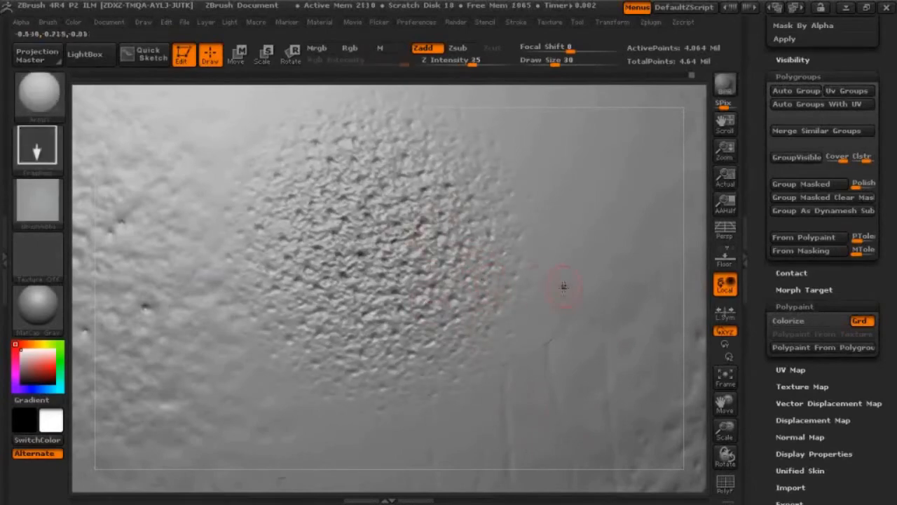
Step: Stamp two more Arms1 skin texture patches beside the first one to widen the textured area on the sphere
mouse_move(695, 305)
left_mouse_down()
mouse_move(689, 291)
mouse_move(690, 307)
left_mouse_up()
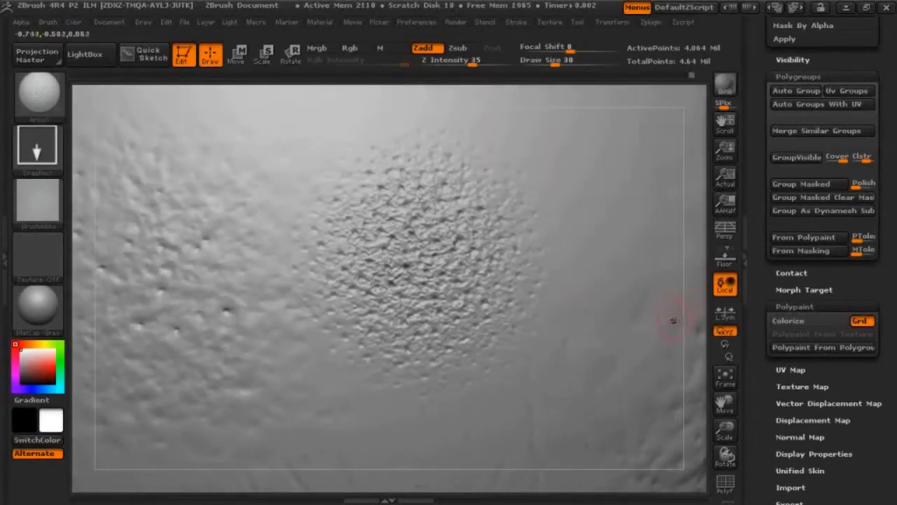
left_click_drag(689, 336, 592, 326)
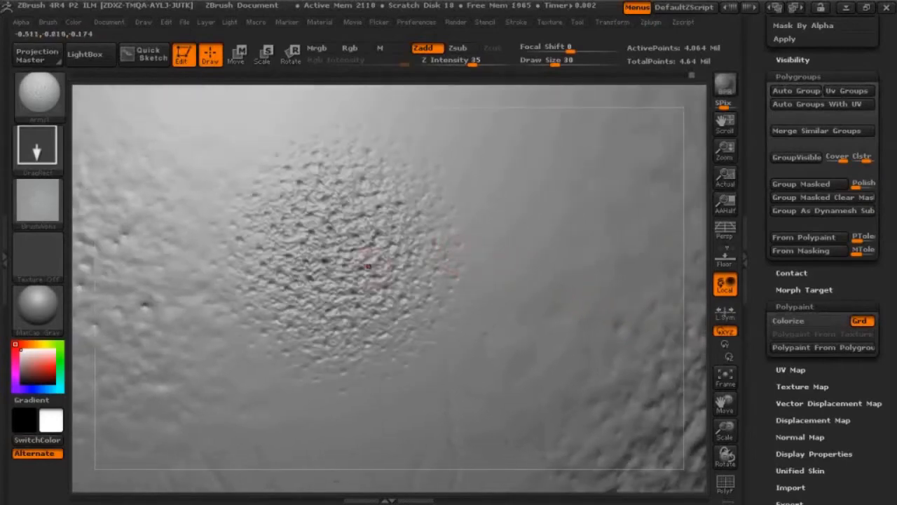
mouse_move(41, 203)
mouse_move(697, 281)
left_mouse_down()
mouse_move(685, 252)
mouse_move(689, 272)
mouse_move(662, 284)
left_mouse_up()
mouse_move(490, 238)
left_mouse_down()
mouse_move(521, 204)
mouse_move(512, 308)
left_mouse_up()
mouse_move(451, 328)
left_mouse_down()
mouse_move(414, 382)
mouse_move(429, 362)
left_mouse_up()
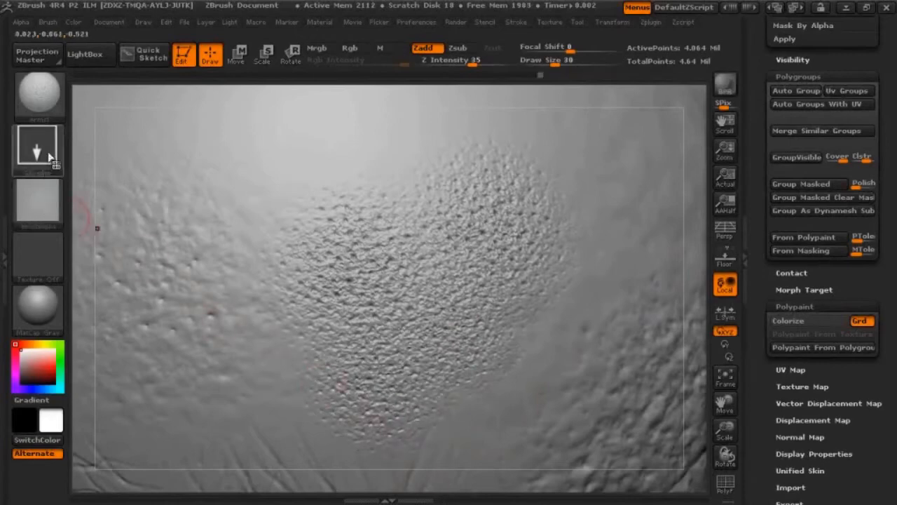
Step: Extend the Arms1 skin texture with overlapping stamps of different sizes above, below and on both sides of the patch
left_click_drag(370, 155, 414, 108)
left_click_drag(261, 220, 305, 360)
mouse_move(256, 335)
left_mouse_down()
mouse_move(300, 366)
mouse_move(300, 398)
mouse_move(246, 424)
mouse_move(400, 503)
mouse_move(394, 491)
left_mouse_up()
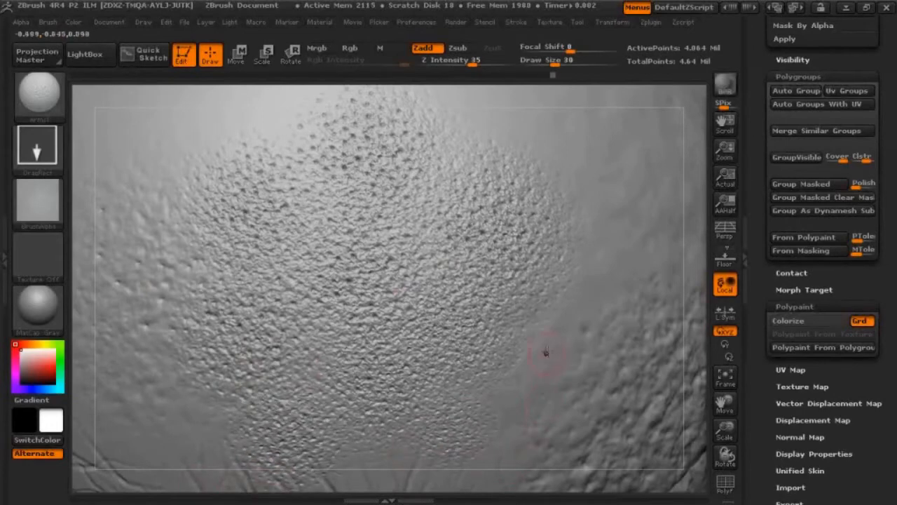
left_click_drag(546, 352, 595, 231)
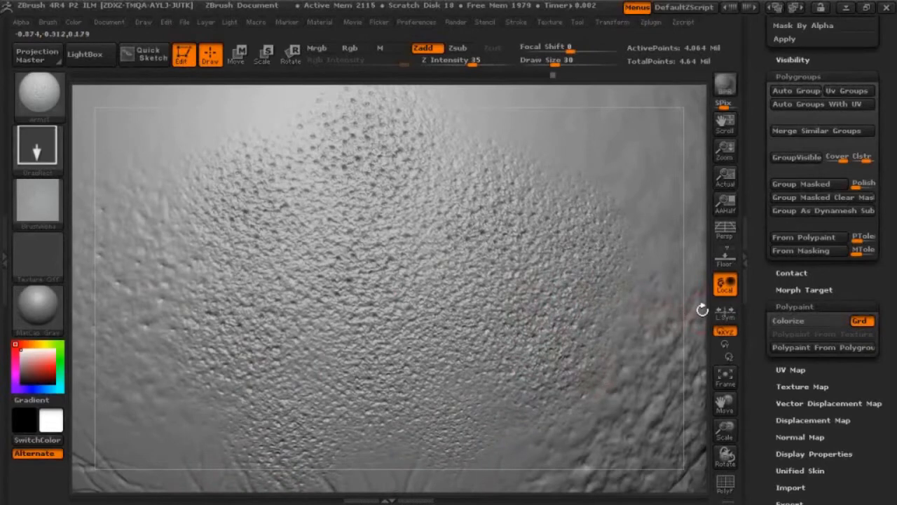
Step: Stamp overlapping Arms1 patches of varied size between the existing skin texture and the rough wrinkled area of the sphere
left_click_drag(702, 309, 315, 316)
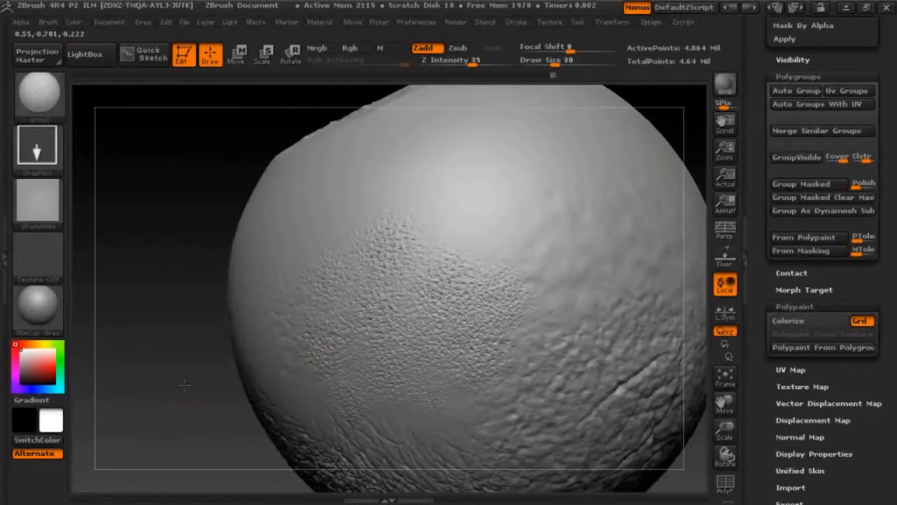
left_click_drag(184, 384, 188, 470, "alt")
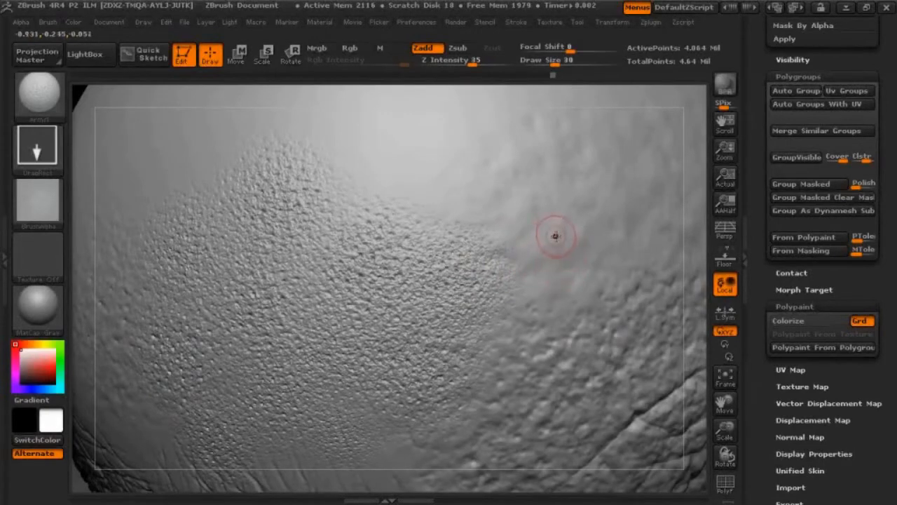
mouse_move(551, 214)
left_mouse_down()
mouse_move(616, 280)
mouse_move(595, 260)
left_mouse_up()
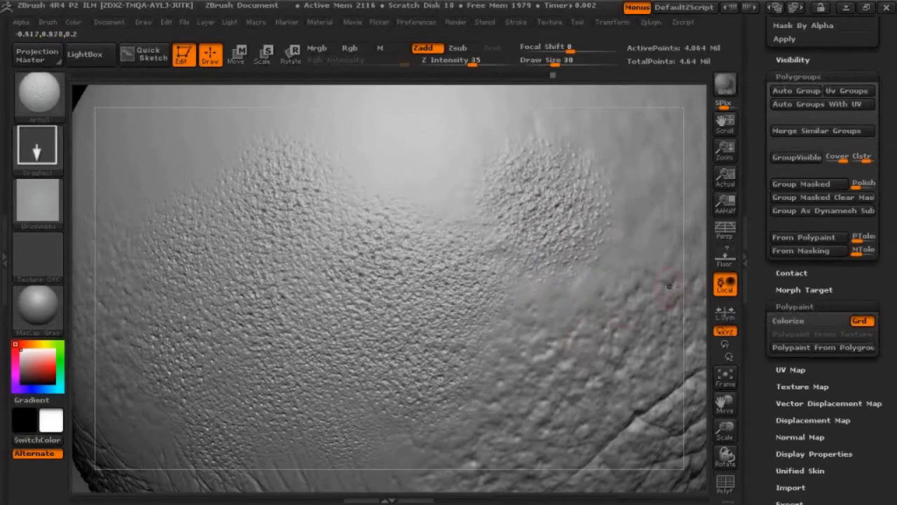
mouse_move(697, 272)
left_mouse_down()
mouse_move(682, 277)
mouse_move(679, 306)
mouse_move(678, 285)
left_mouse_up()
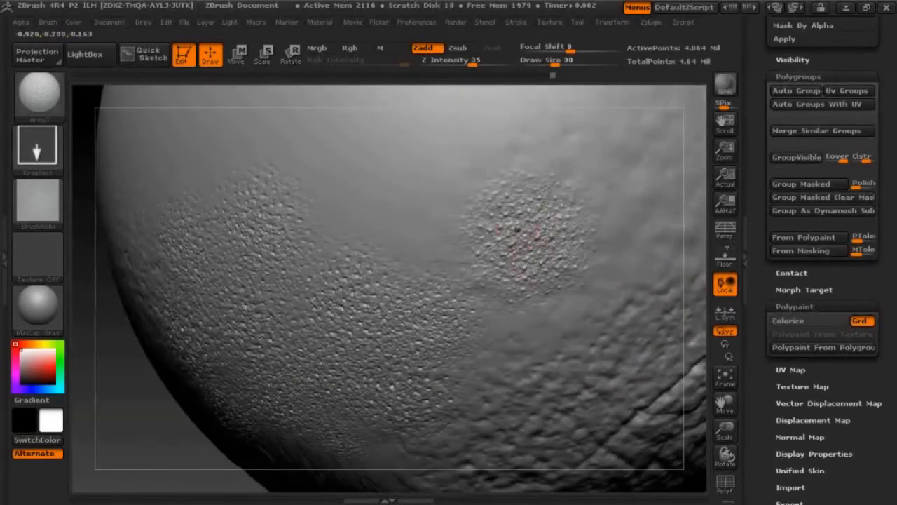
mouse_move(419, 212)
left_mouse_down()
mouse_move(496, 314)
mouse_move(494, 375)
mouse_move(456, 438)
left_mouse_up()
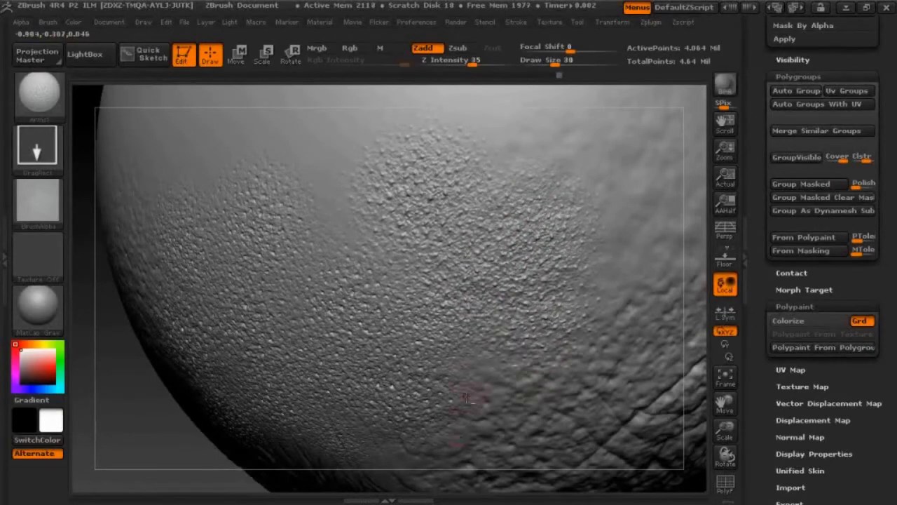
mouse_move(513, 160)
left_mouse_down()
mouse_move(574, 260)
mouse_move(581, 240)
left_mouse_up()
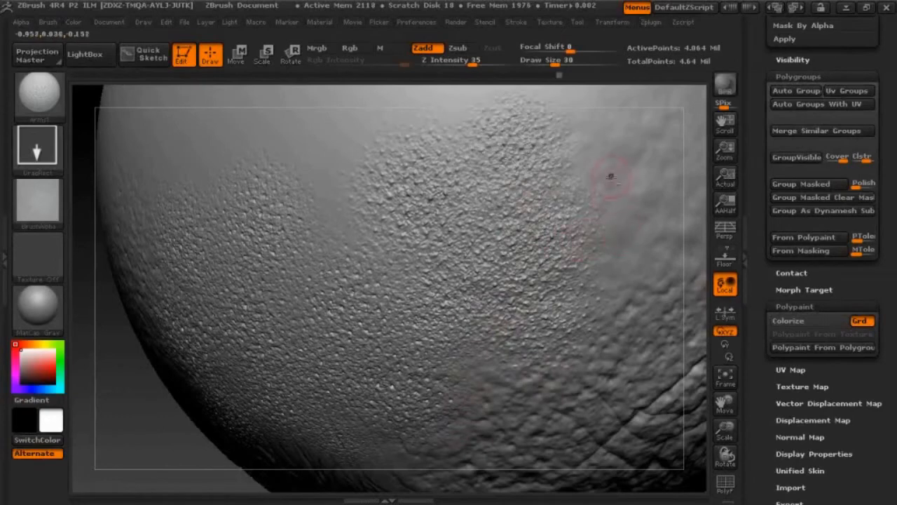
left_click_drag(614, 175, 592, 282)
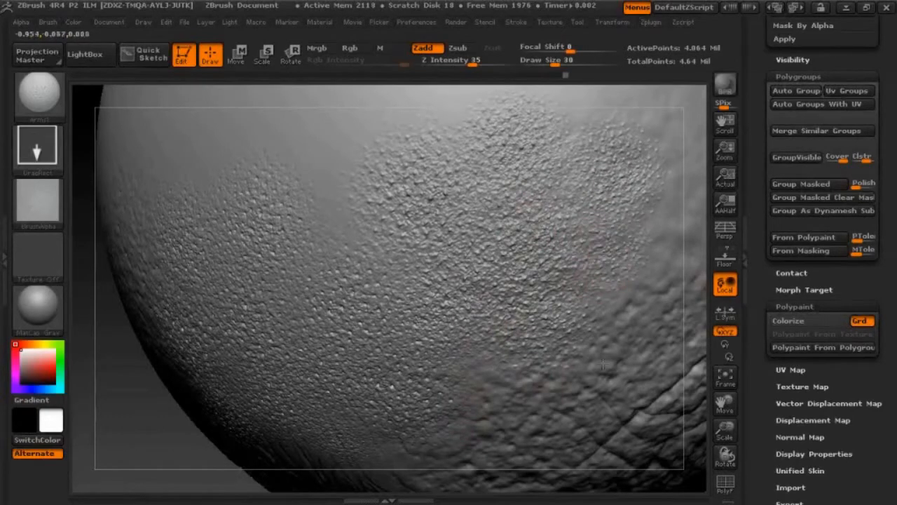
Step: Switch to the small random pores brush, set its draw size to 46, and brush pores over the new Arms1 texture
left_click(62, 104)
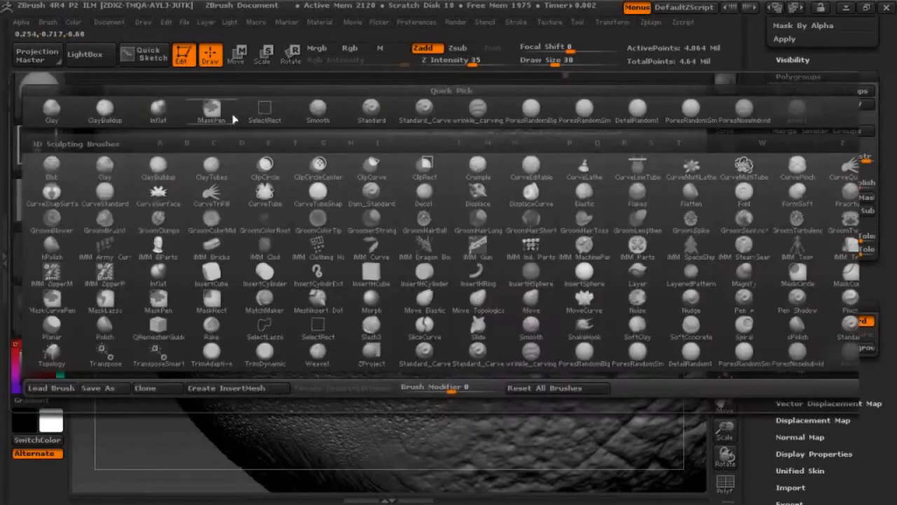
left_click(583, 113)
right_click(522, 263)
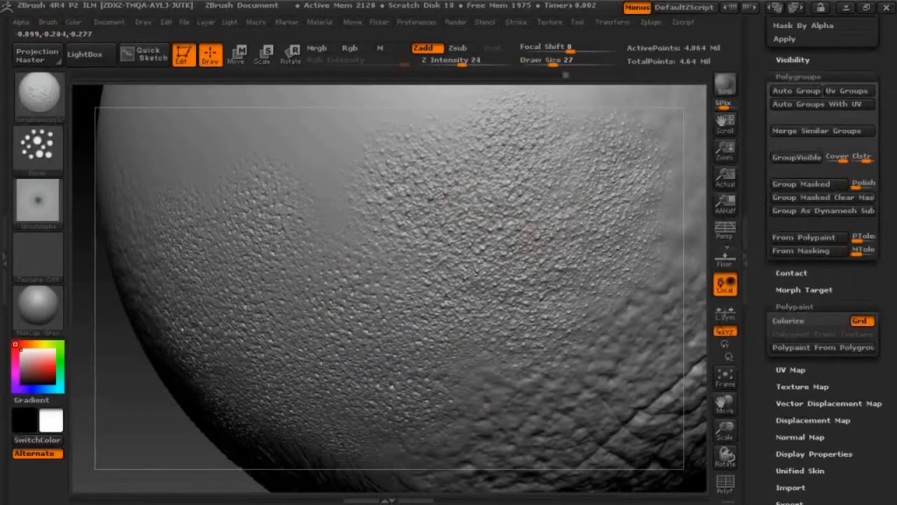
right_click(531, 242)
left_click_drag(537, 232, 551, 232)
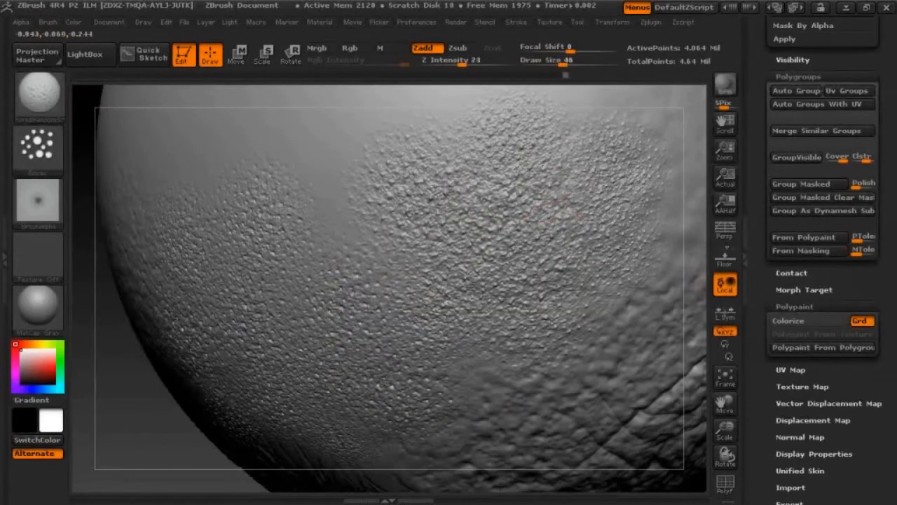
Step: Stamp individual nose pores into the layered texture at draw size 47, and review the patch from afar and up close
left_click(38, 92)
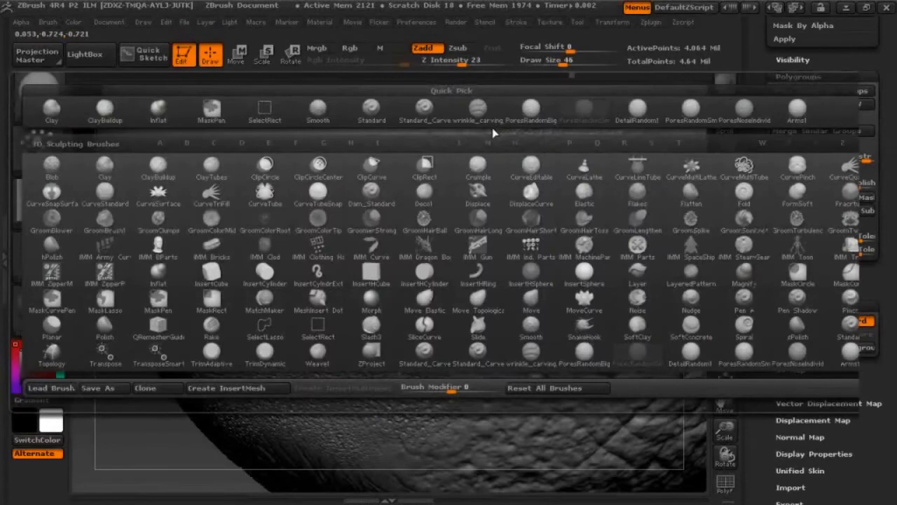
left_click(745, 113)
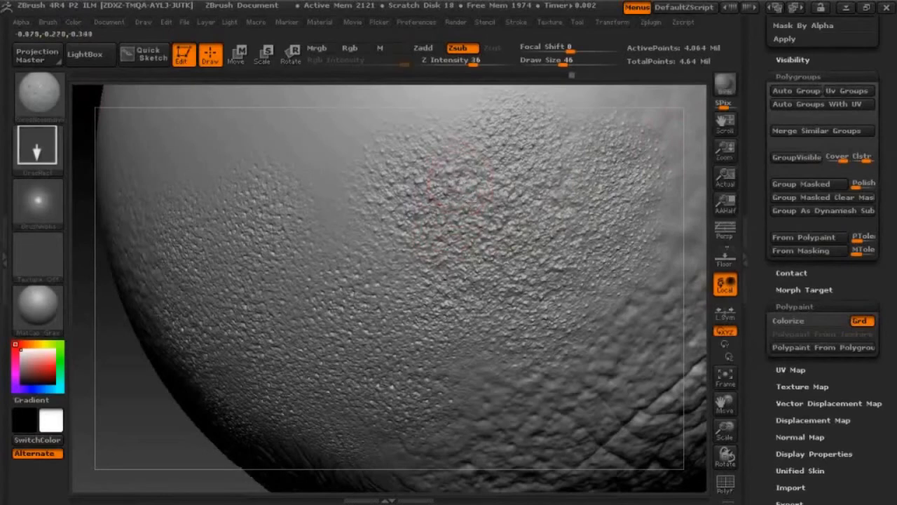
key("space")
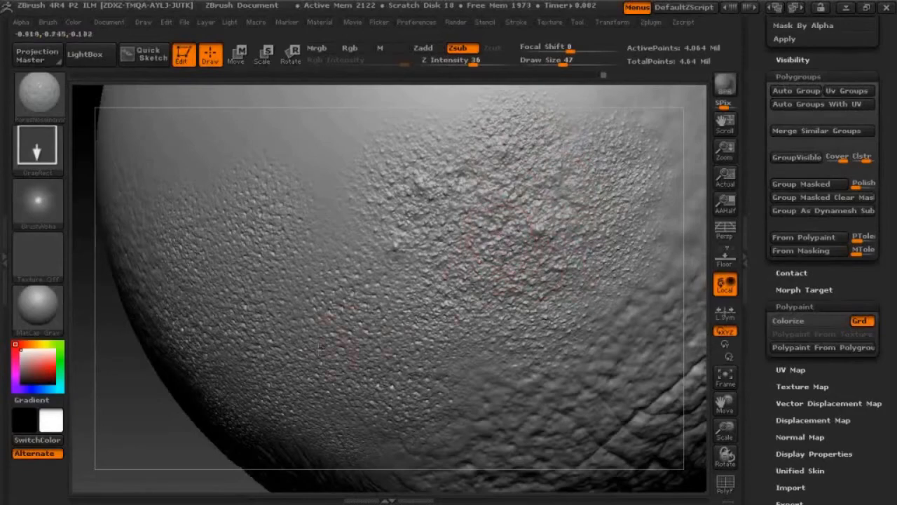
mouse_move(140, 429)
left_mouse_down()
mouse_move(198, 433)
mouse_move(634, 409)
mouse_move(349, 414)
mouse_move(335, 433)
mouse_move(344, 400)
left_mouse_up()
left_click_drag(314, 457, 356, 444)
mouse_move(595, 437)
left_mouse_down("alt")
mouse_move(563, 391)
mouse_move(554, 337)
left_mouse_up("alt")
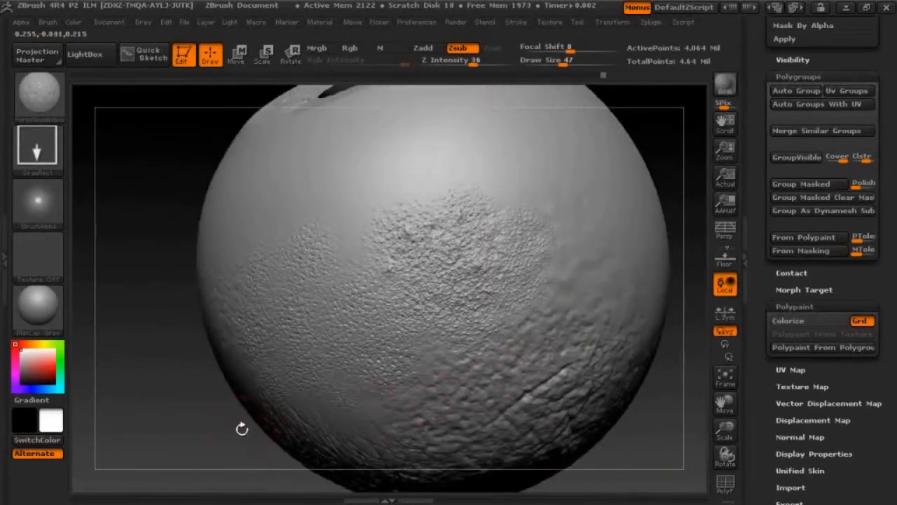
left_click_drag(240, 428, 411, 432)
mouse_move(582, 442)
left_mouse_down("alt")
mouse_move(574, 423)
mouse_move(595, 455)
left_mouse_up("alt")
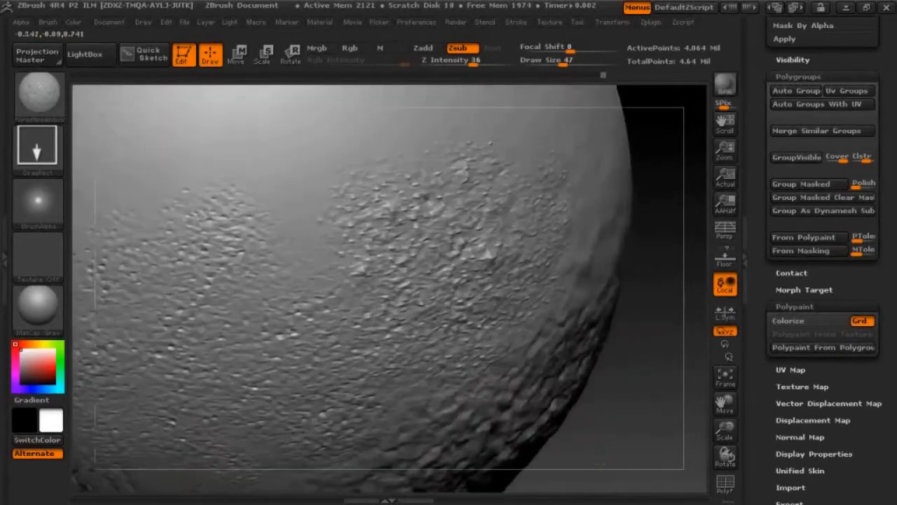
mouse_move(627, 396)
left_mouse_down()
mouse_move(637, 418)
mouse_move(603, 419)
left_mouse_up()
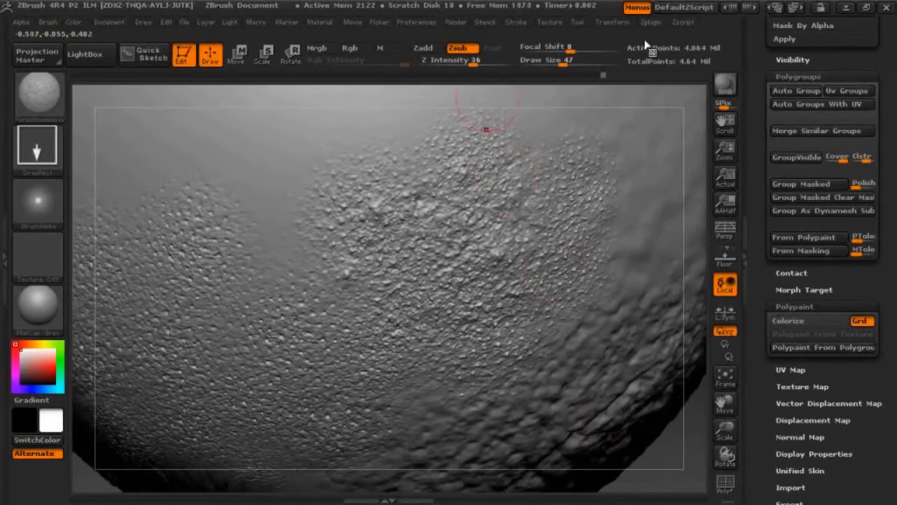
Step: Leave ZBrush for the Lesson 3 Skin photo folder in Windows Explorer and launch Photoshop
left_click(85, 54)
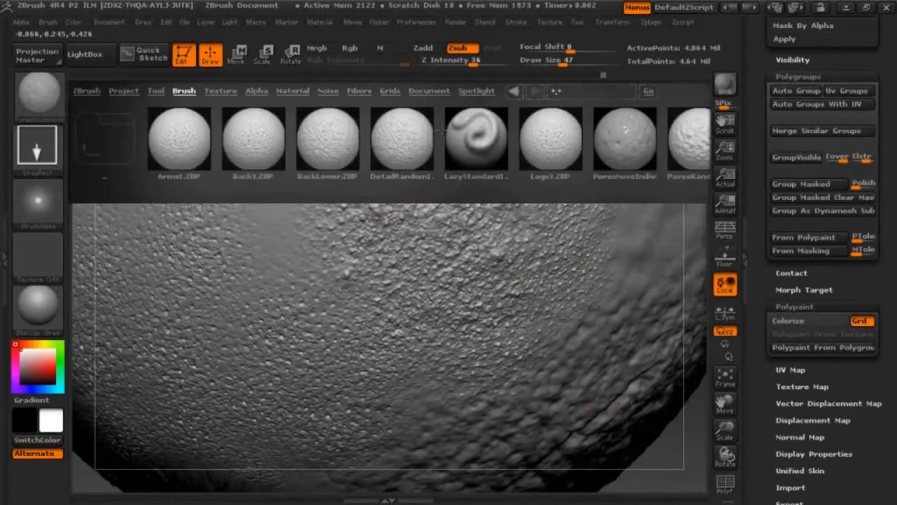
left_click(848, 7)
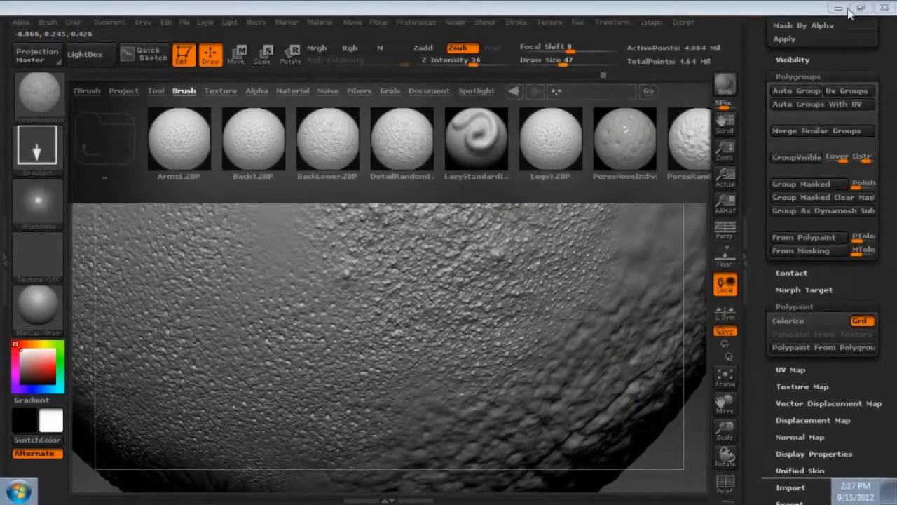
left_click(840, 7)
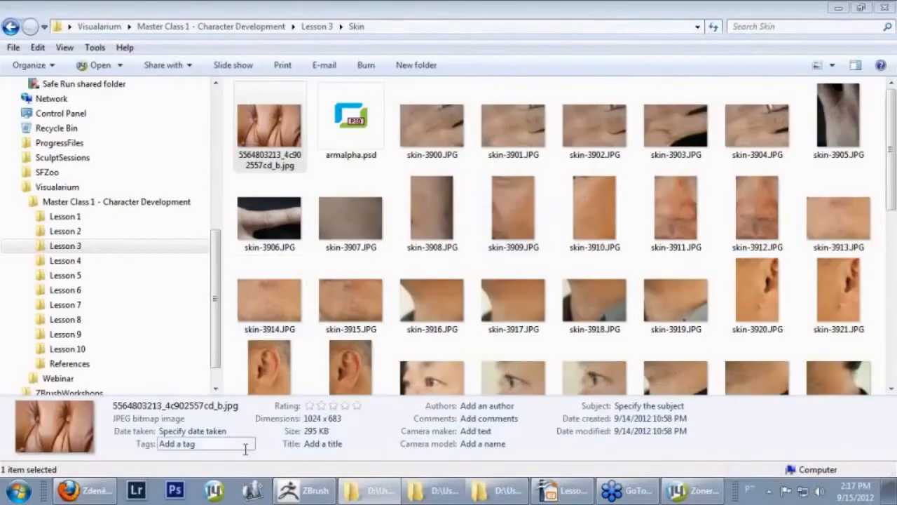
left_click(184, 494)
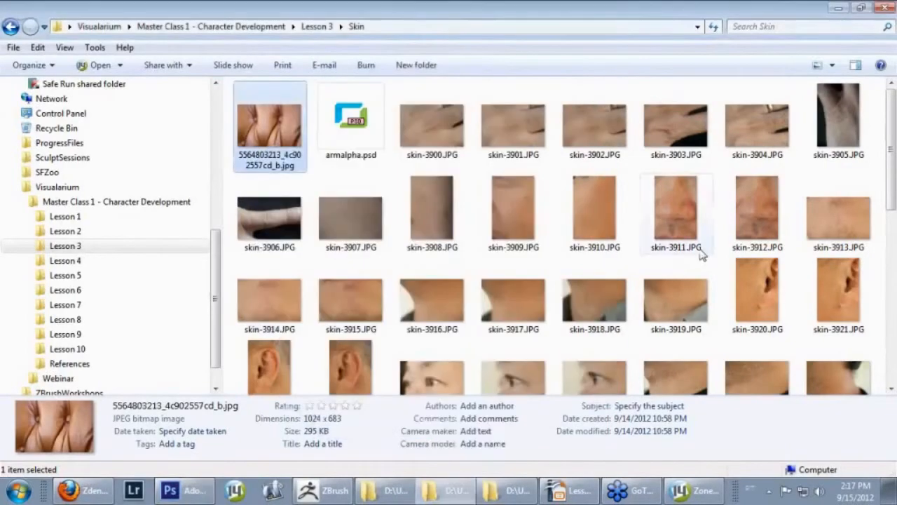
Step: Look through the skin reference photos and alpha files in the Lesson 3 Skin folder
scroll(698, 254, "down", 10)
scroll(698, 257, "up", 6)
scroll(699, 257, "down", 5)
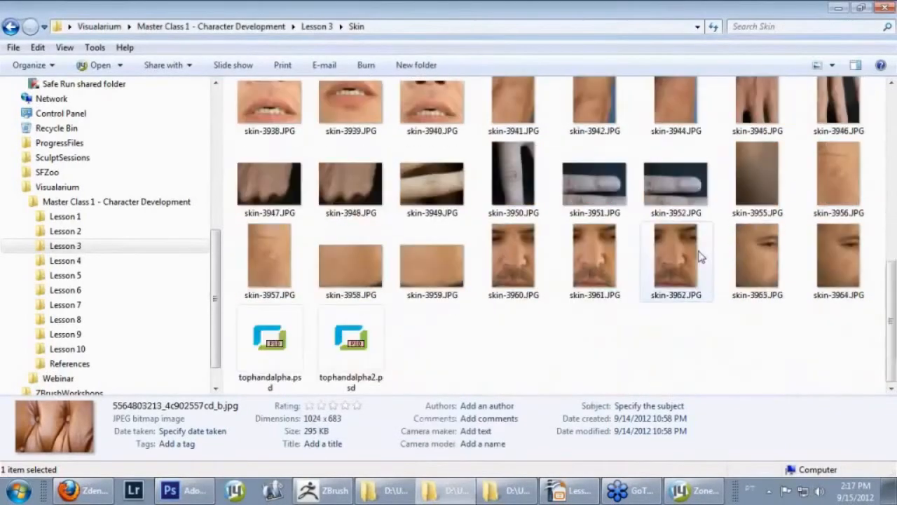
scroll(698, 256, "up", 3)
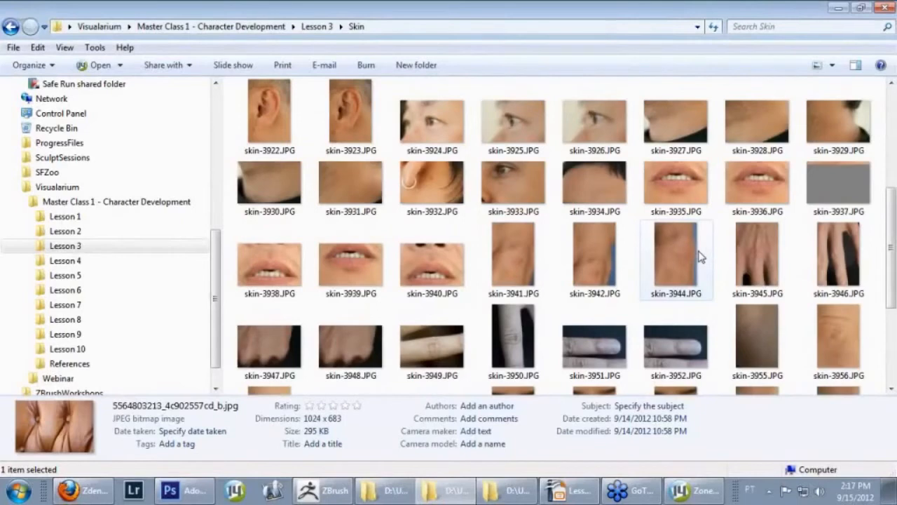
scroll(699, 256, "down", 3)
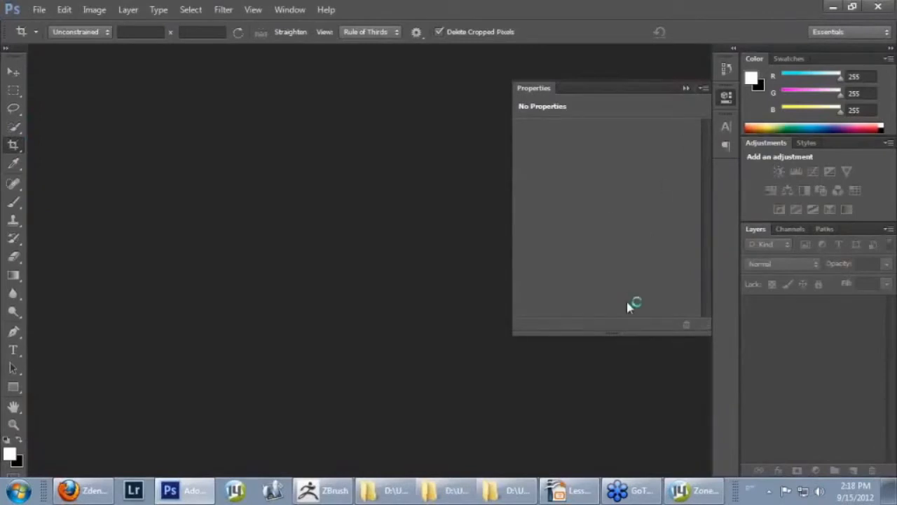
Step: Open the fist photo skin-3948.JPG from the Skin folder
left_click(39, 10)
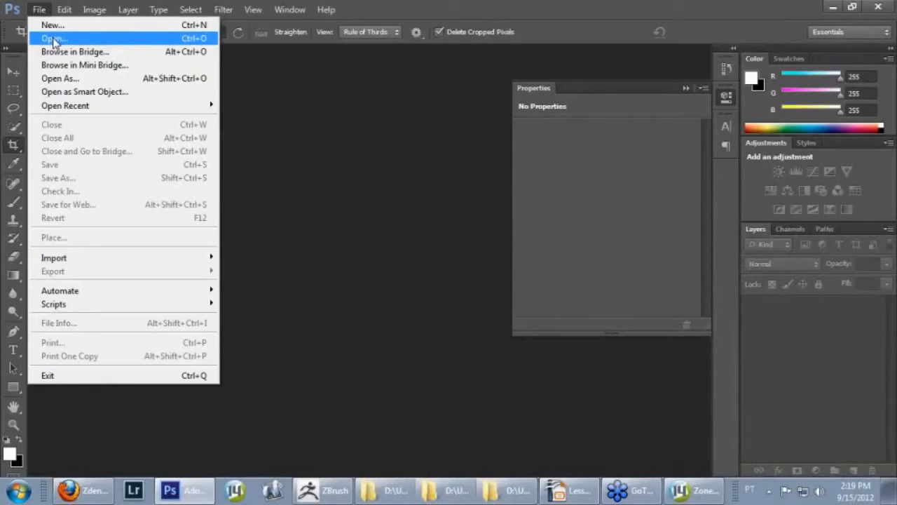
mouse_move(100, 113)
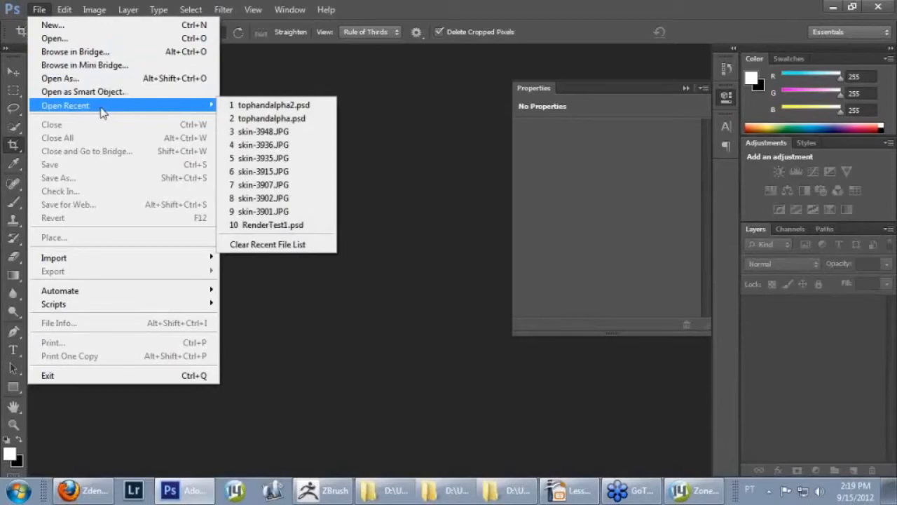
left_click(81, 43)
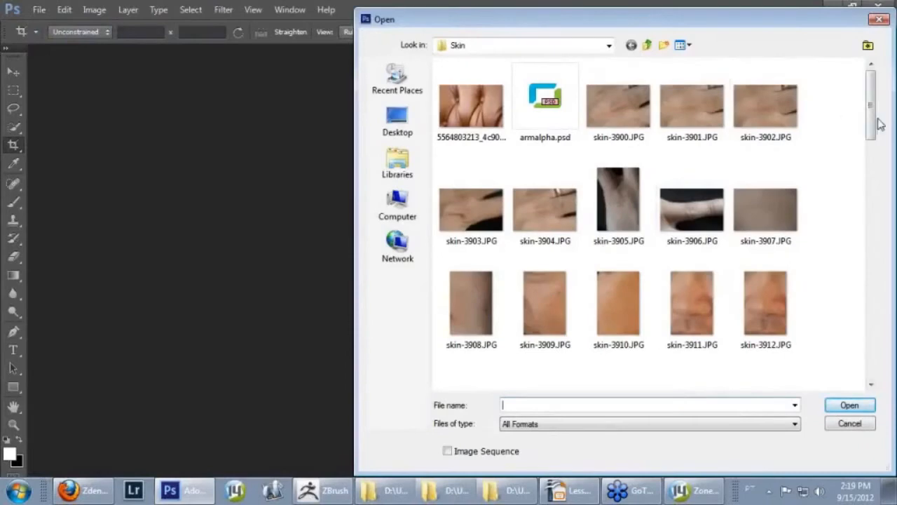
left_click_drag(872, 117, 871, 108)
left_click_drag(871, 112, 879, 184)
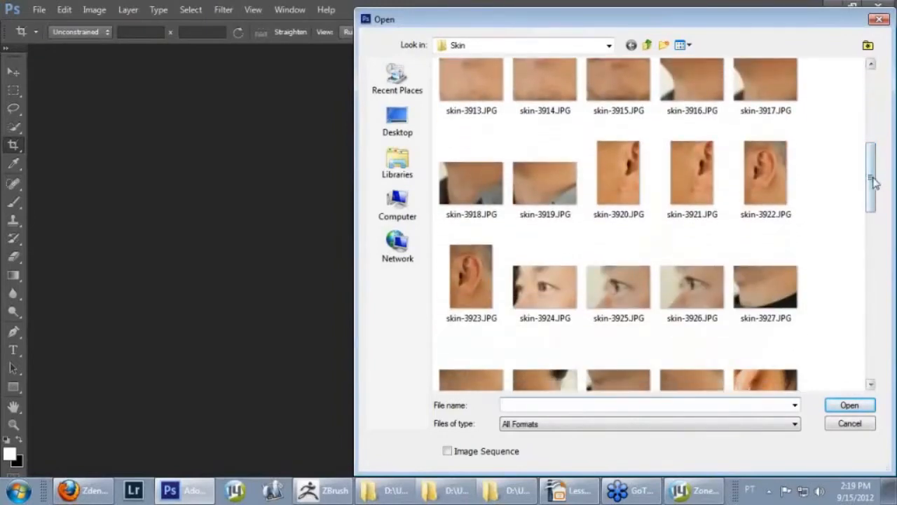
left_click_drag(875, 181, 874, 298)
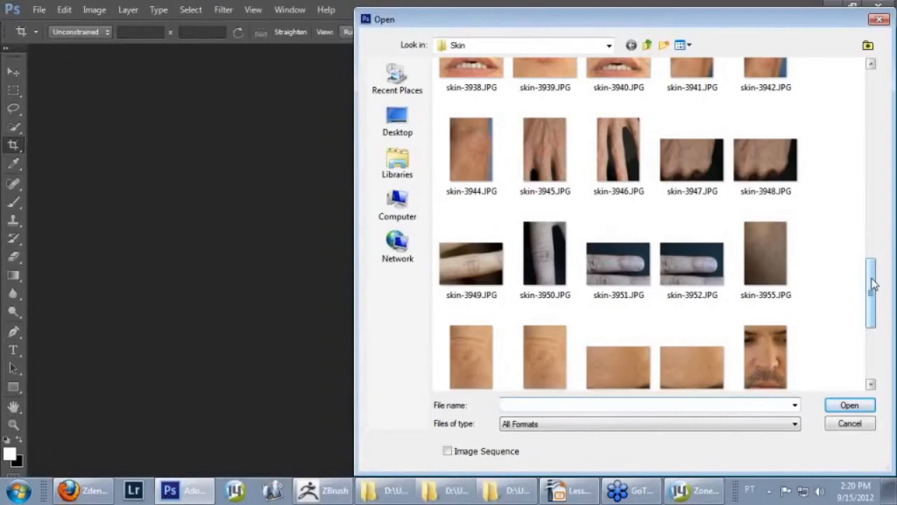
mouse_move(873, 283)
left_mouse_down()
mouse_move(874, 333)
mouse_move(874, 296)
left_mouse_up()
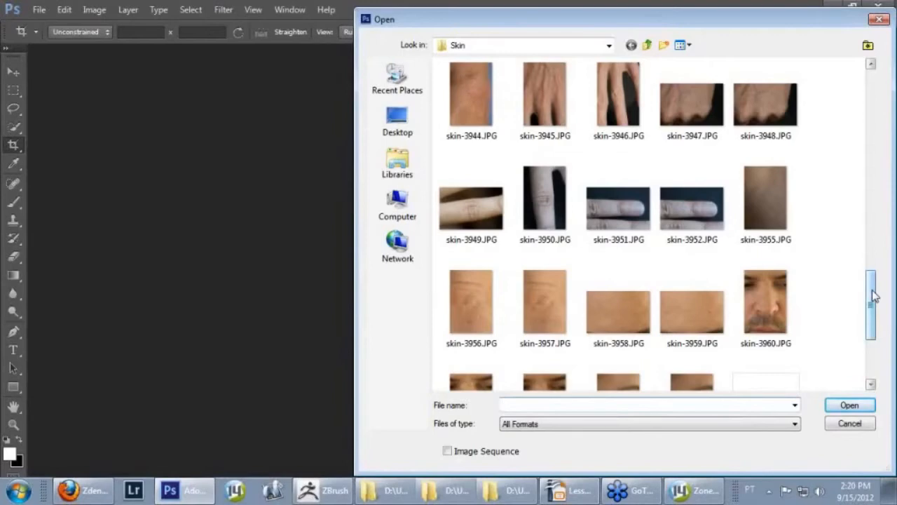
mouse_move(874, 296)
left_mouse_down()
mouse_move(873, 268)
mouse_move(874, 304)
mouse_move(873, 118)
mouse_move(880, 300)
left_mouse_up()
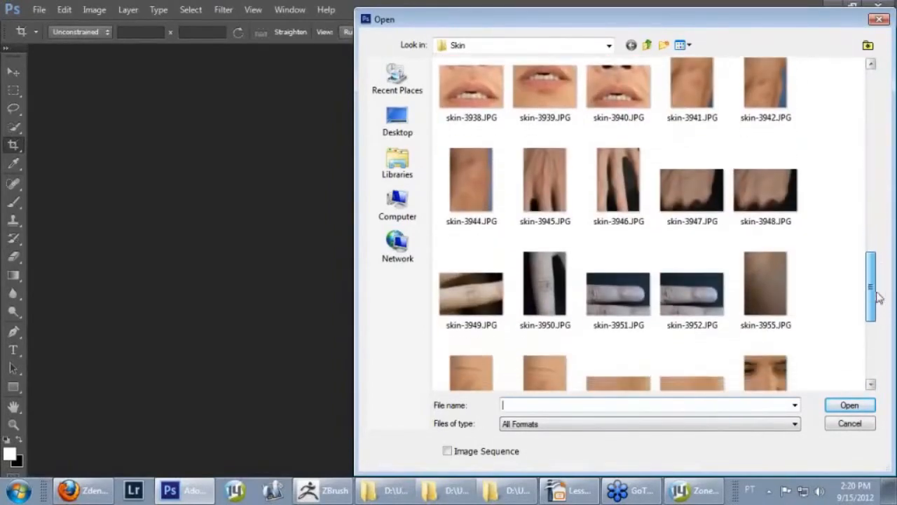
double_click(772, 198)
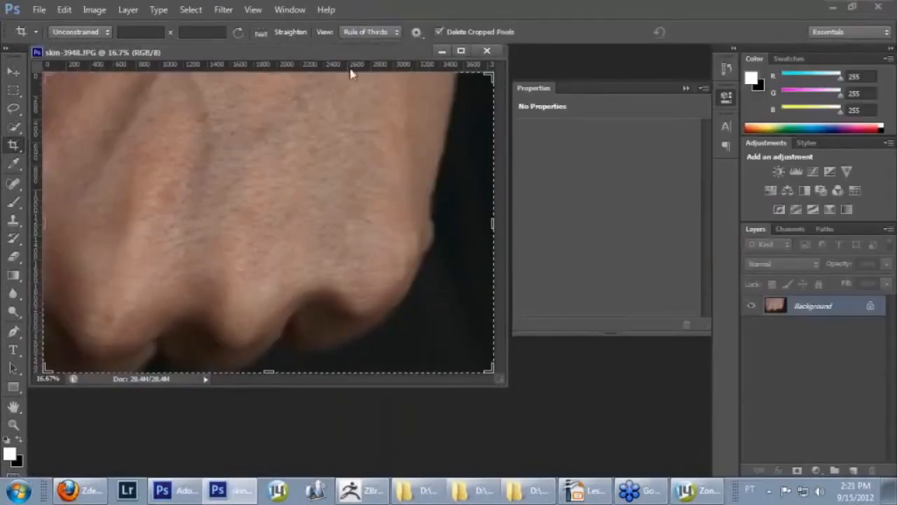
Step: Collapse the floating Properties panel and centre the photo window in the workspace
left_click_drag(363, 55, 408, 86)
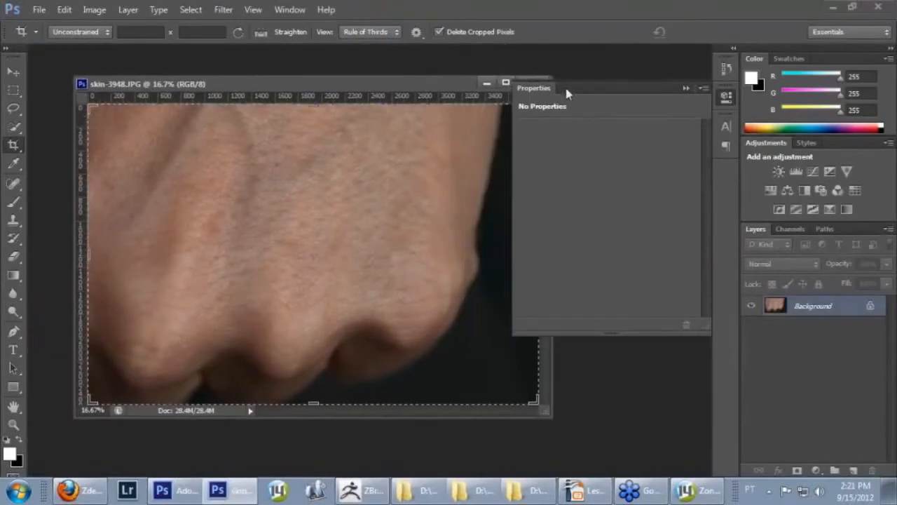
left_click(687, 88)
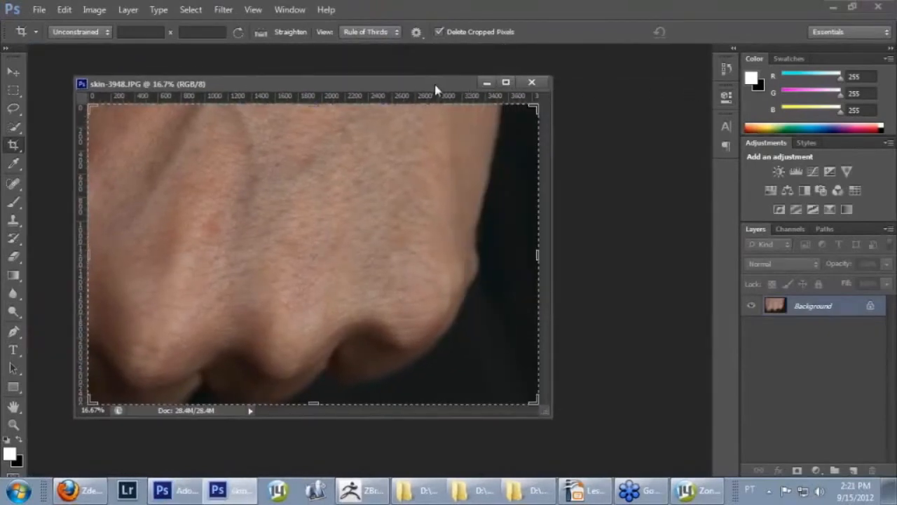
left_click_drag(436, 88, 499, 86)
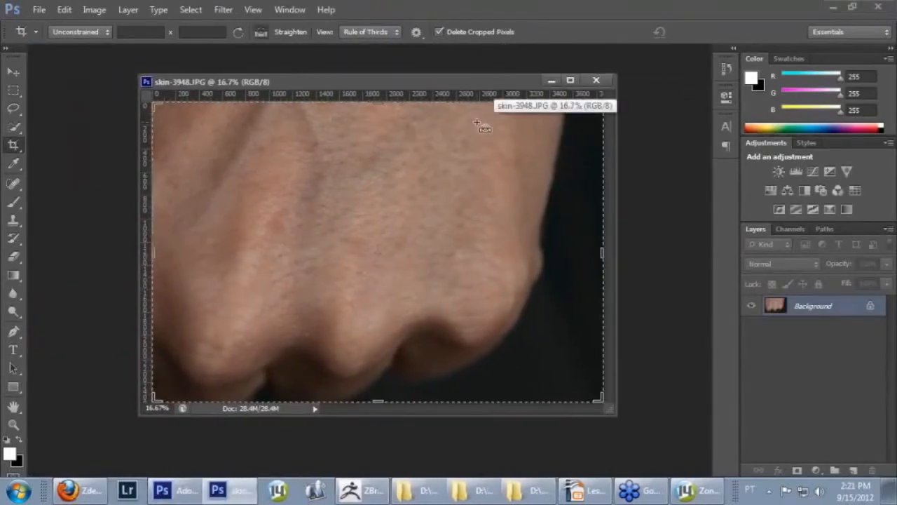
Step: Examine the skin creases on the back of the hand at full size and from further out, looking for a sharp area
key("ctrl+plus")
key("ctrl+plus")
key("ctrl+plus")
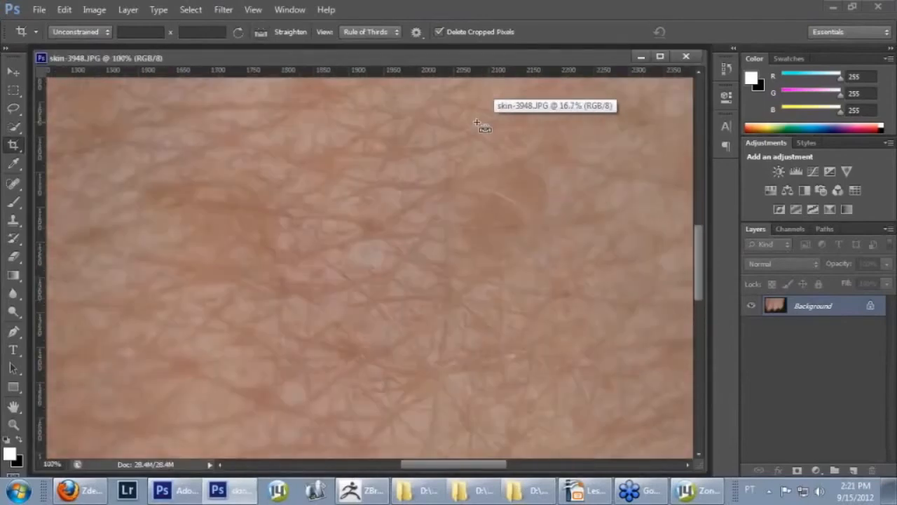
key("ctrl+minus")
key("ctrl+minus")
key("ctrl+minus")
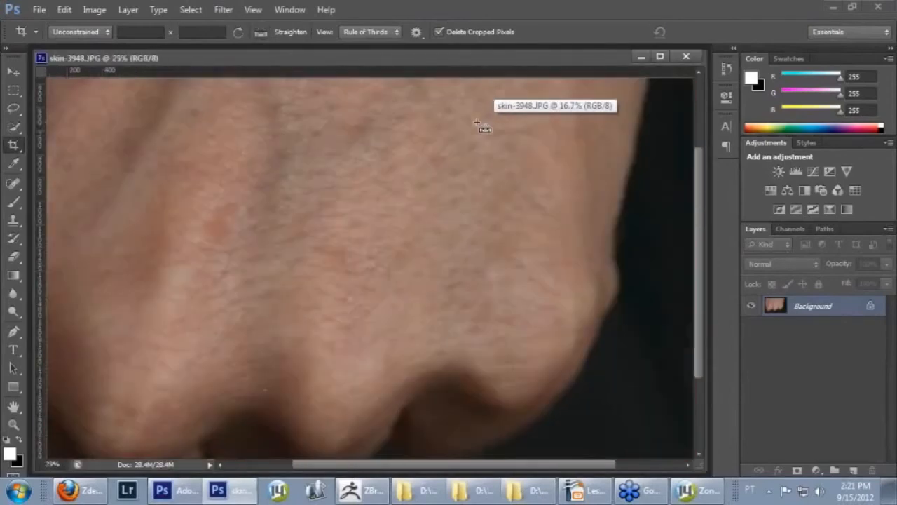
key("ctrl+plus")
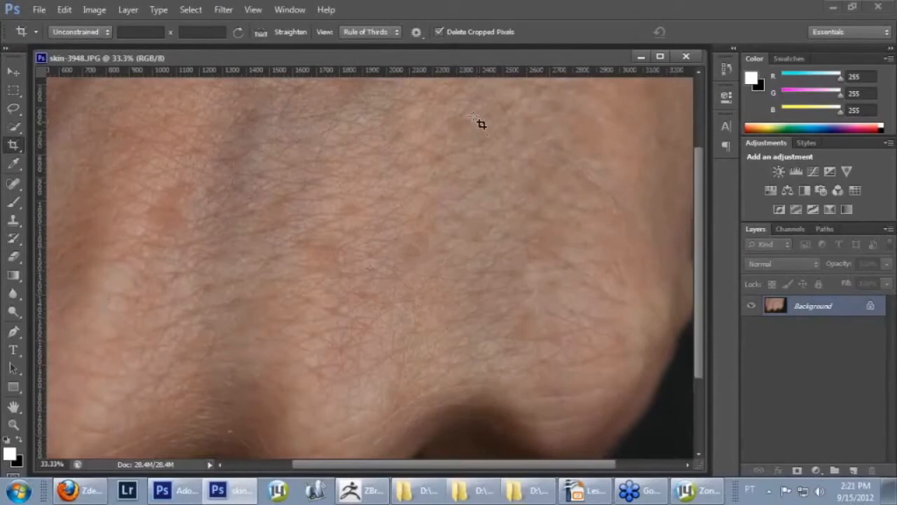
left_click_drag(437, 220, 447, 284)
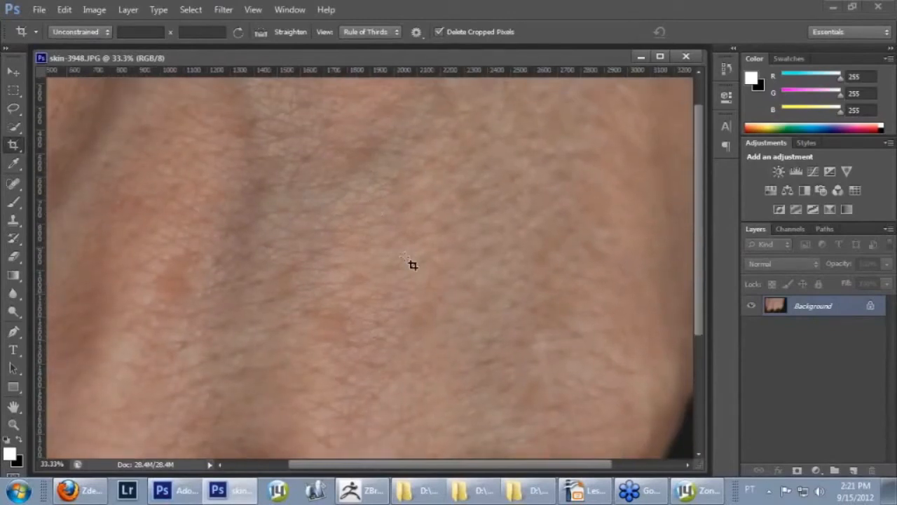
mouse_move(404, 254)
left_mouse_down()
mouse_move(404, 194)
mouse_move(404, 292)
mouse_move(410, 257)
left_mouse_up()
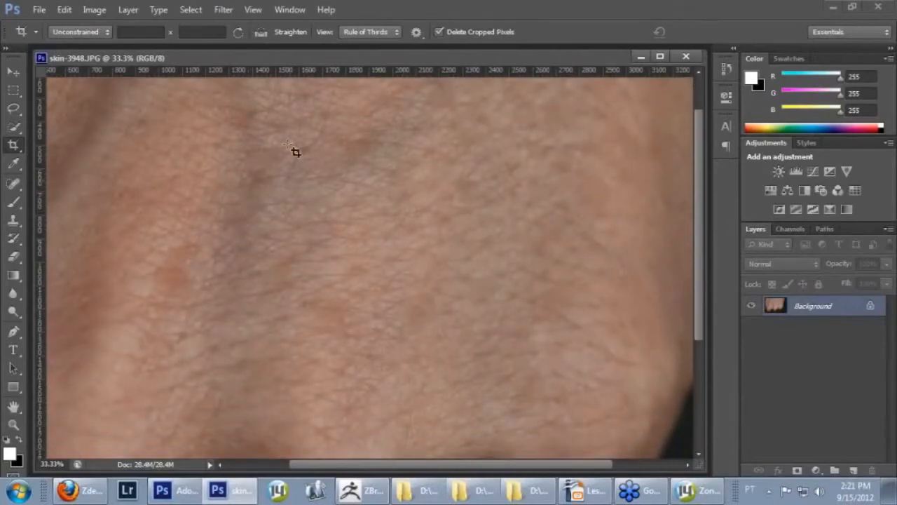
Step: Crop the photo to a square of about 1089 pixels over the sharpest creases on the back of the hand
left_click_drag(293, 162, 537, 400)
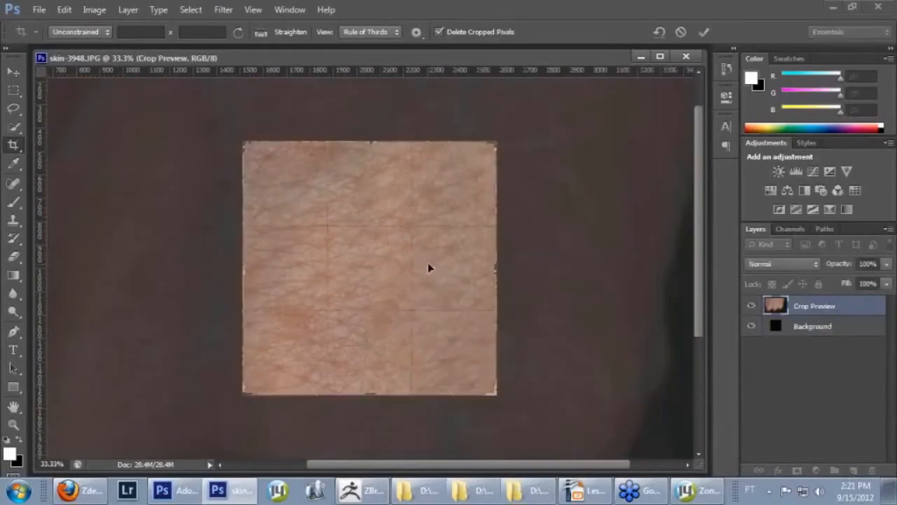
left_click_drag(427, 262, 495, 270)
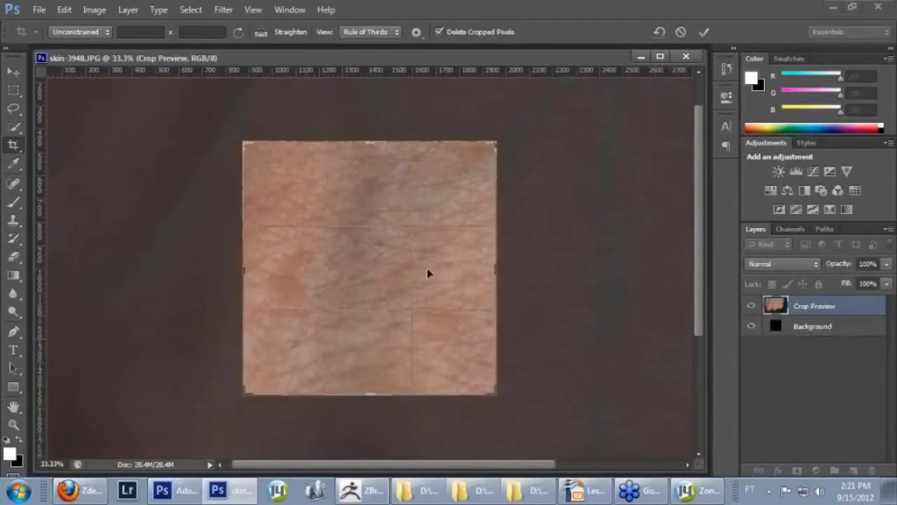
left_click_drag(427, 273, 400, 215)
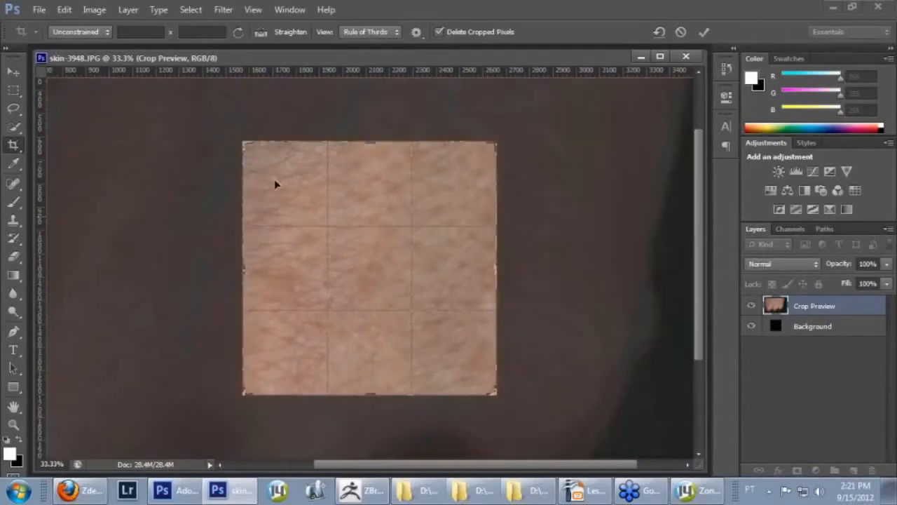
left_click_drag(286, 214, 330, 235)
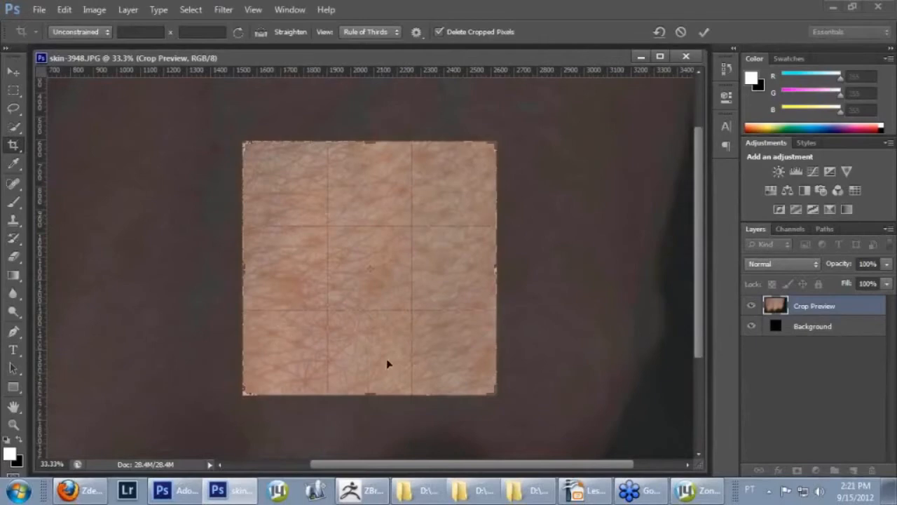
left_click_drag(314, 294, 368, 226)
key("Return")
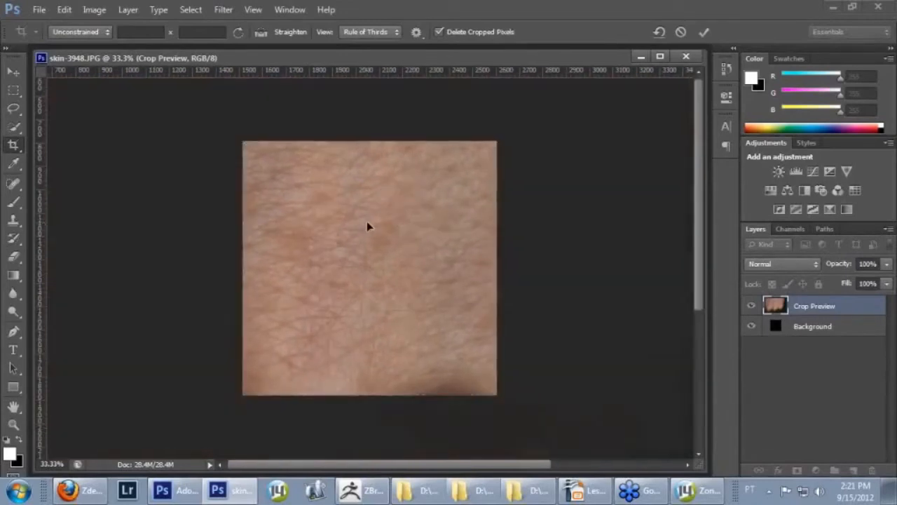
Step: Resize the cropped skin patch to a width of 1024 pixels with proportions constrained, and check it at closer zoom
left_click(92, 9)
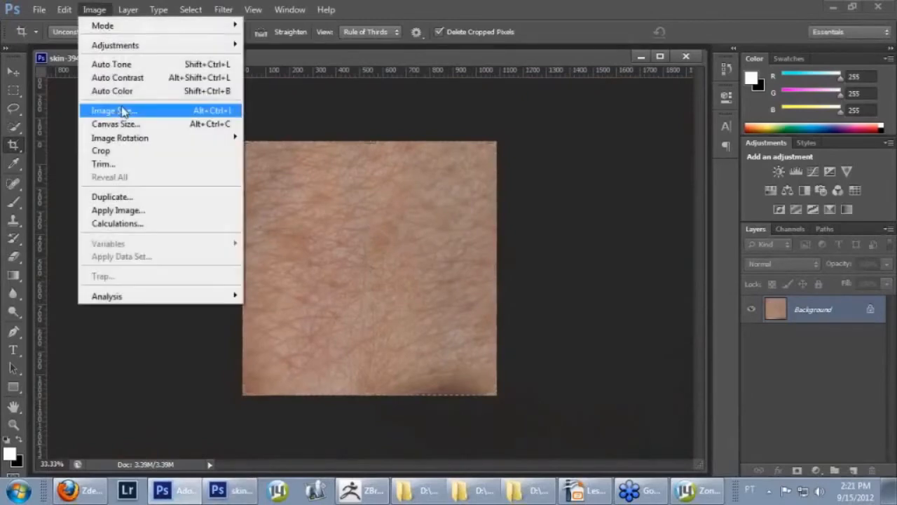
left_click(120, 111)
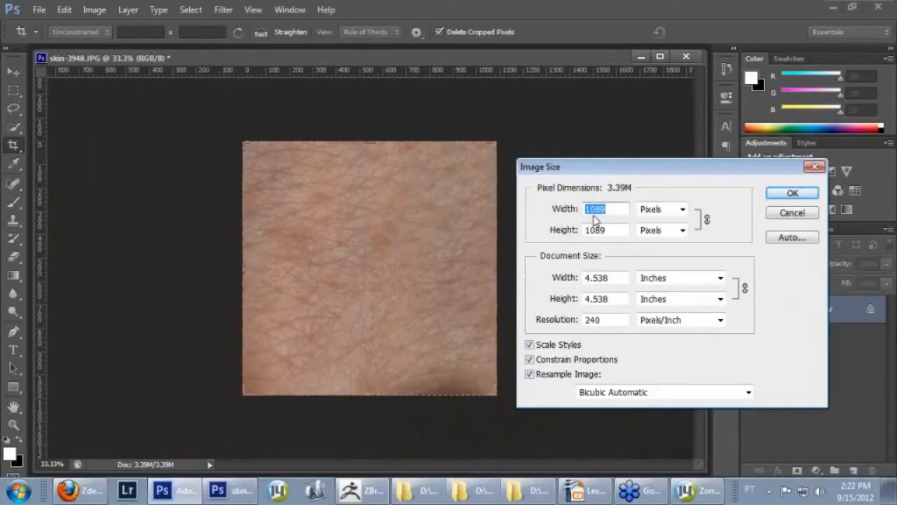
type("1024")
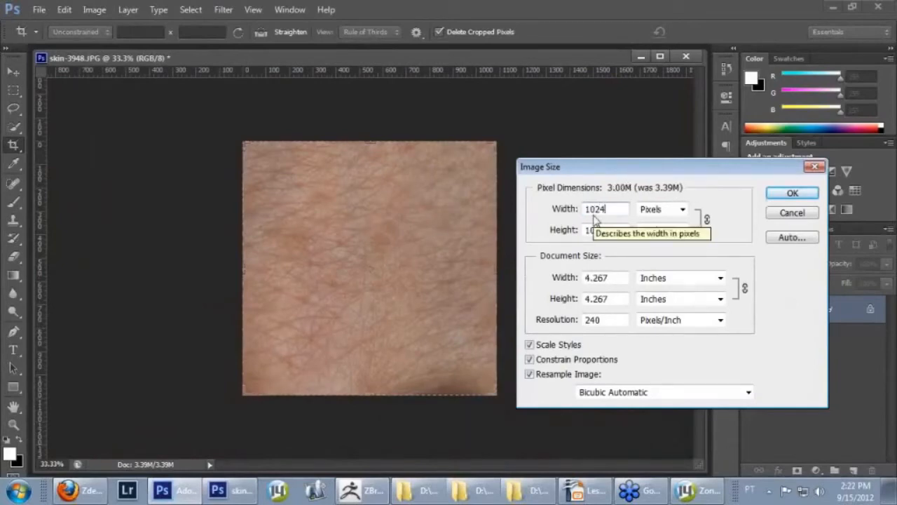
key("Return")
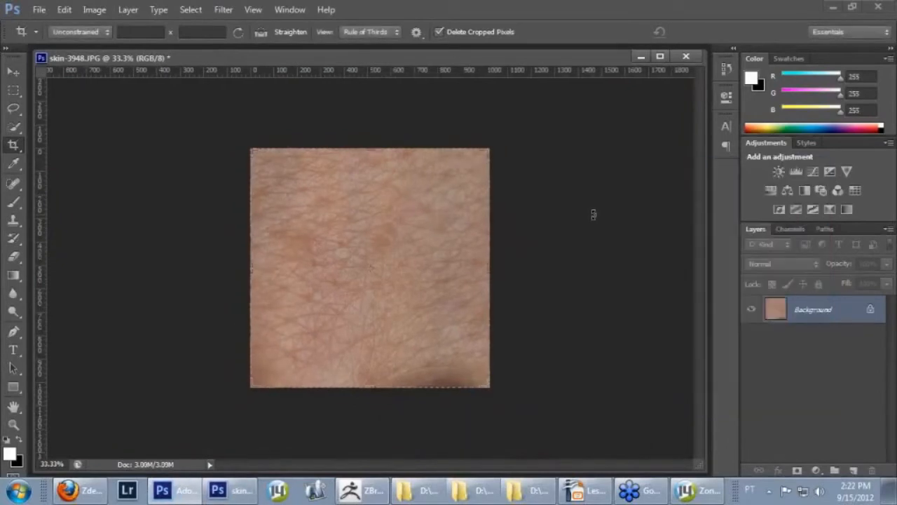
key("ctrl+plus")
key("ctrl+plus")
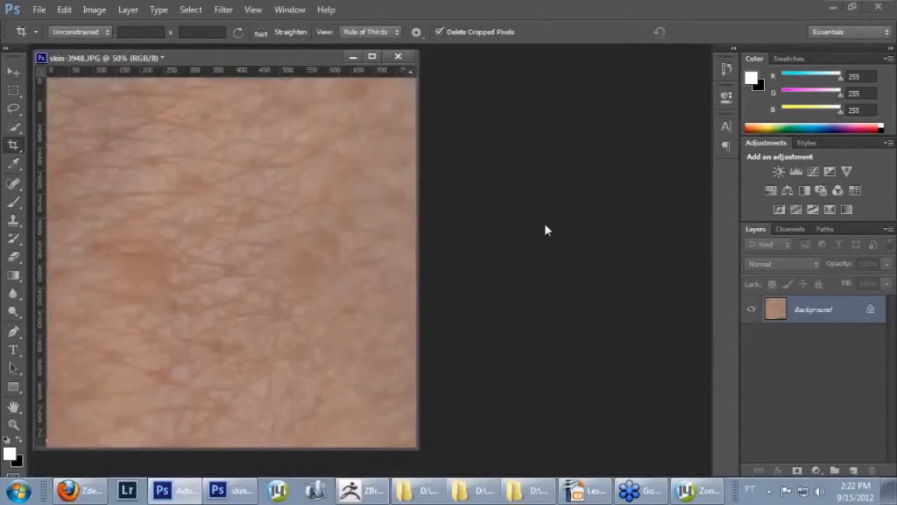
key("ctrl+minus")
key("ctrl+minus")
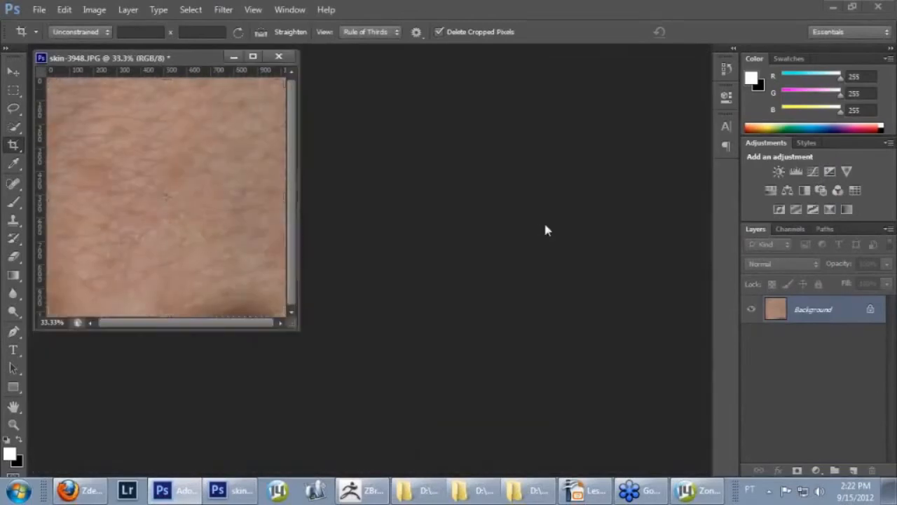
Step: Start a Black & White adjustment on the skin patch and place the image and the dialog side by side
left_click(94, 10)
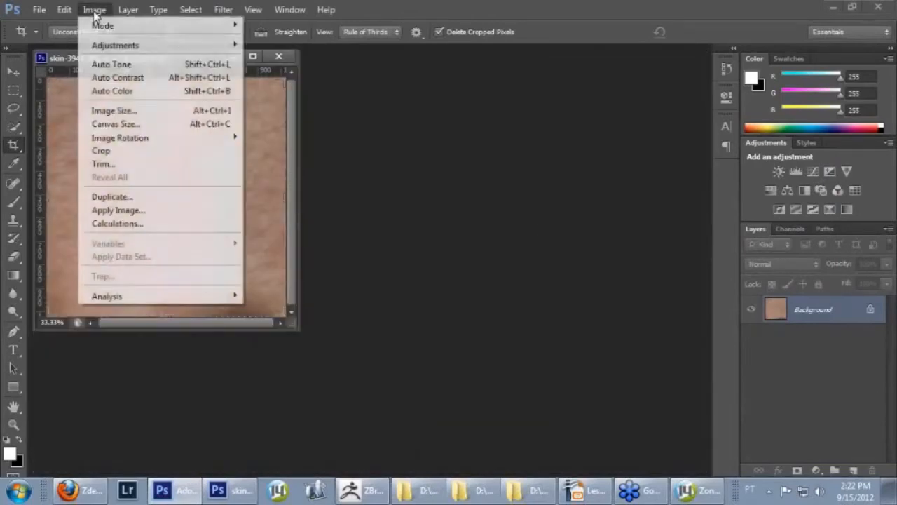
mouse_move(105, 45)
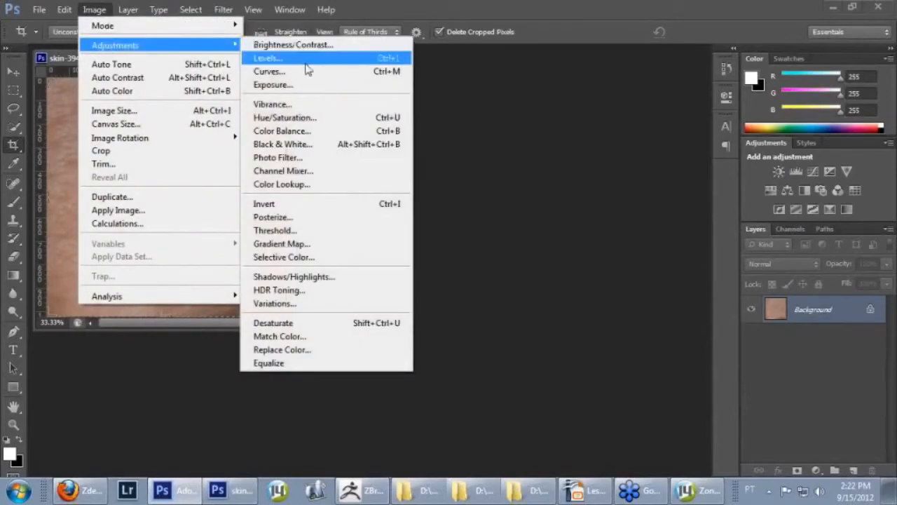
left_click(328, 145)
left_click_drag(208, 61, 408, 120)
left_click_drag(753, 216, 576, 89)
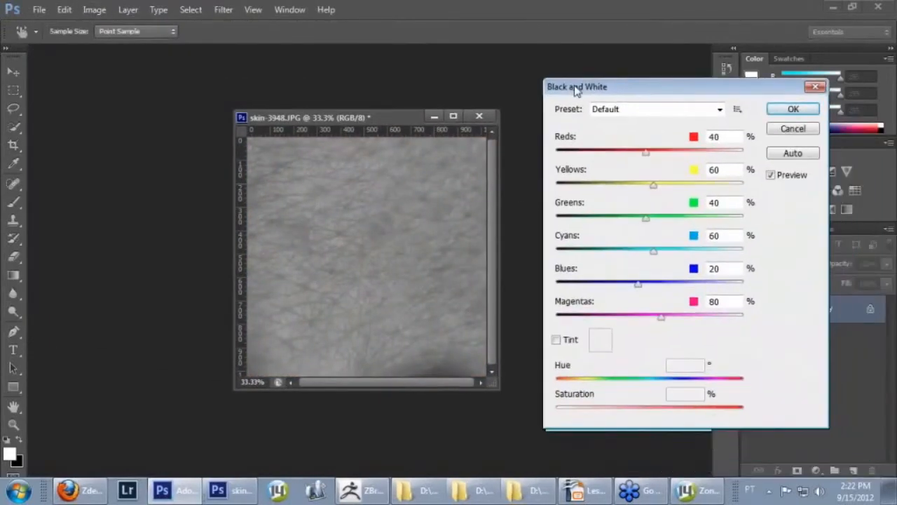
Step: Compare the Black & White presets on the skin patch, from Green Filter through Red Filter, and apply the adjustment with the Default preset
left_click(718, 112)
left_click(679, 178)
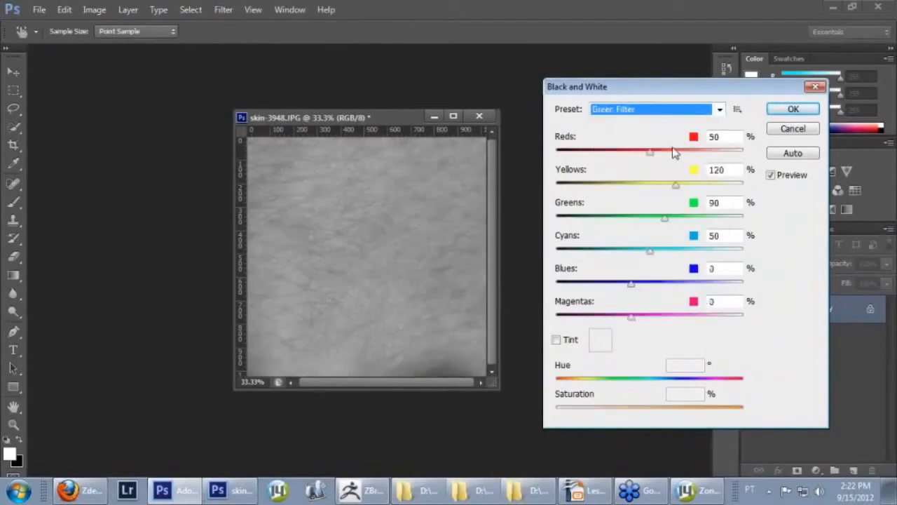
key("Down")
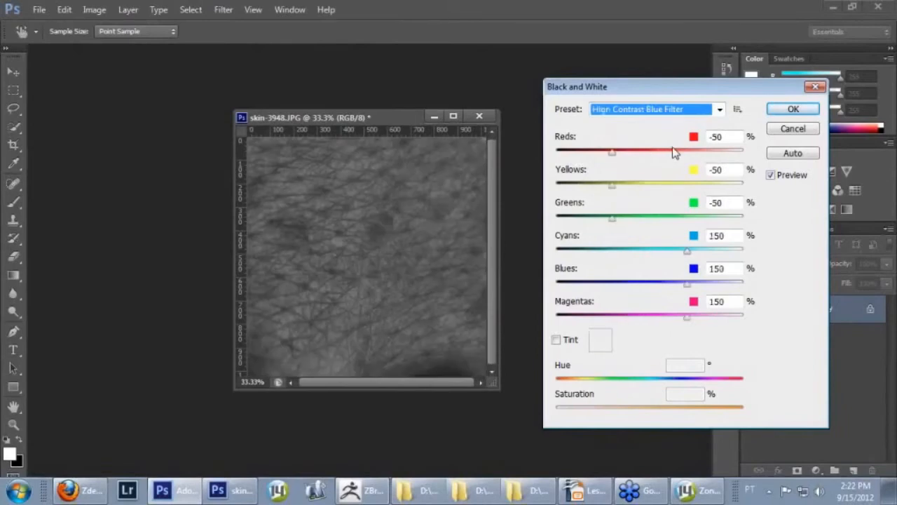
key("Down")
key("Down")
key("Down")
key("Down")
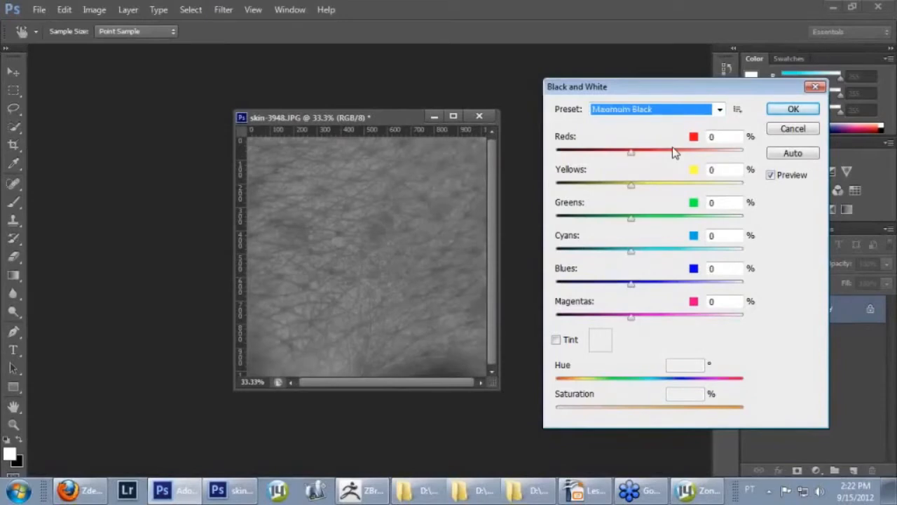
key("Down")
key("Up")
key("Down")
key("Down")
key("Down")
key("Down")
key("Down")
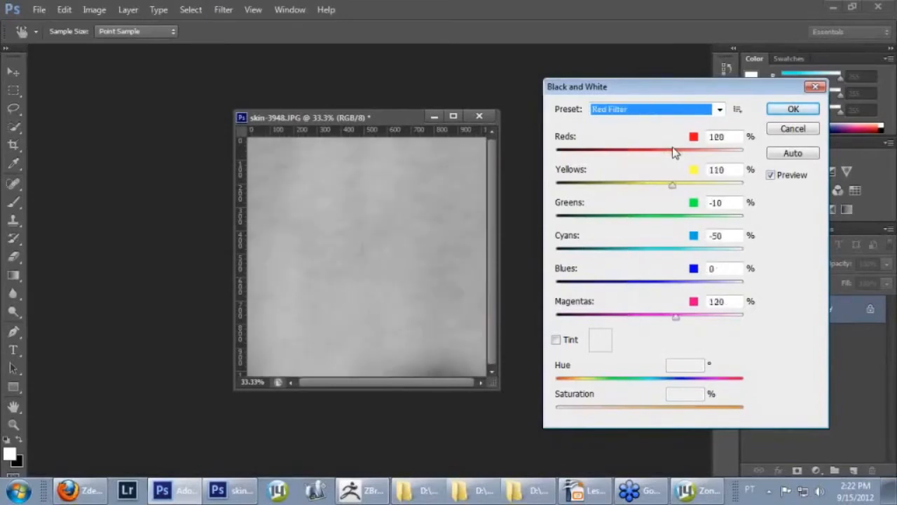
key("Up")
key("Up")
key("Up")
key("Up")
key("Up")
key("Up")
key("Up")
key("Up")
key("Up")
key("Up")
key("Up")
key("Up")
key("Up")
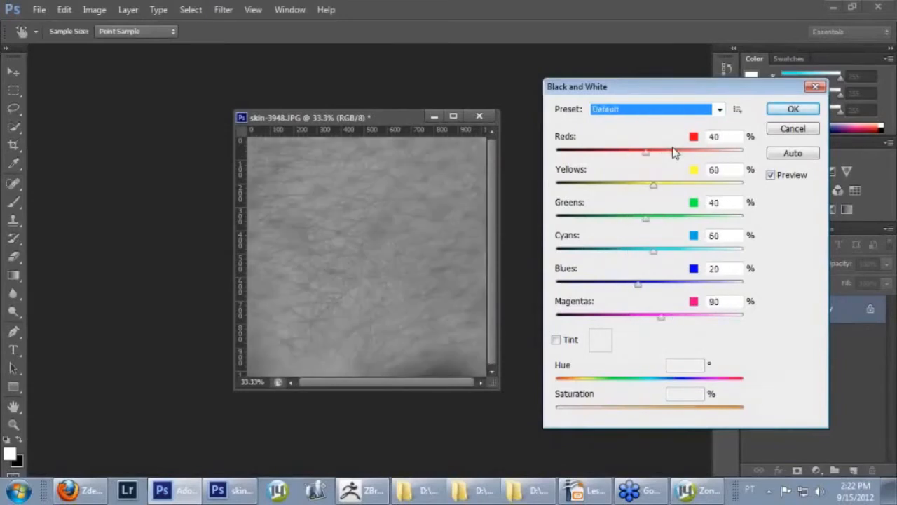
left_click(792, 109)
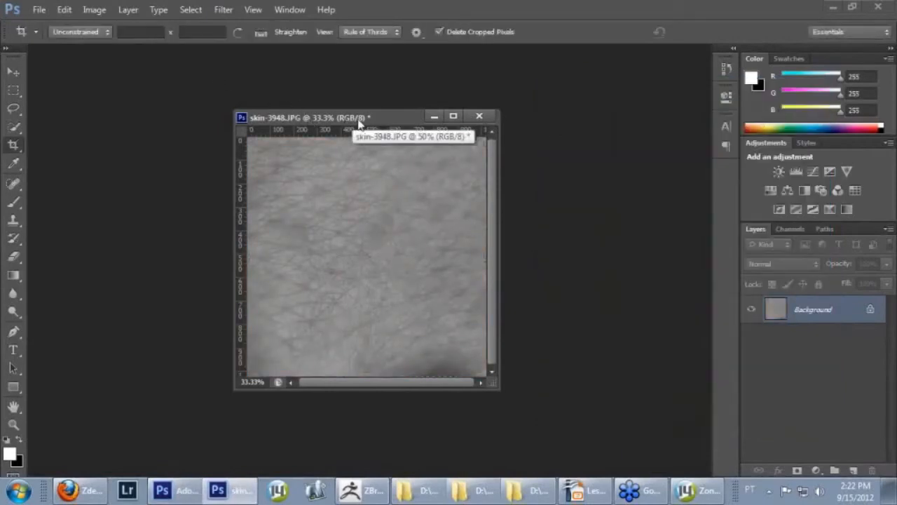
Step: Save a copy of the black-and-white skin patch in the Skin folder in Photoshop format as class3skintest.psd
left_click(39, 11)
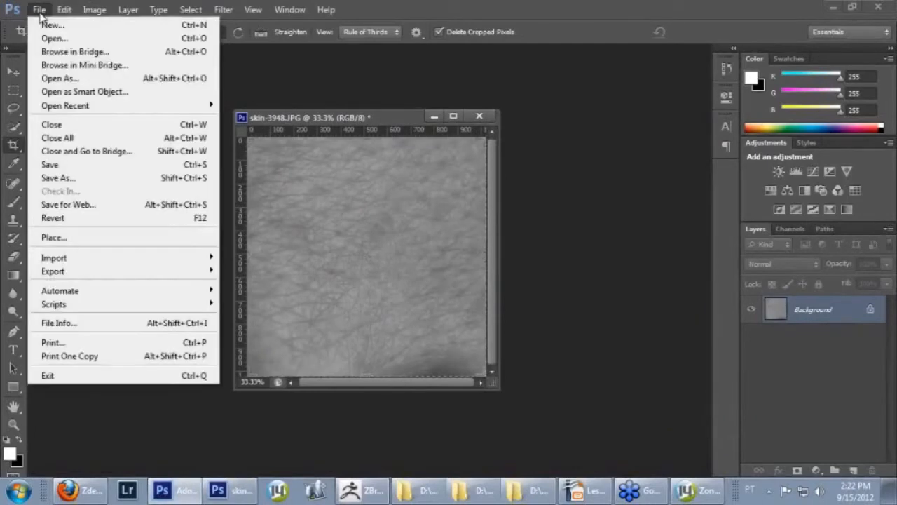
left_click(98, 180)
left_click(592, 304)
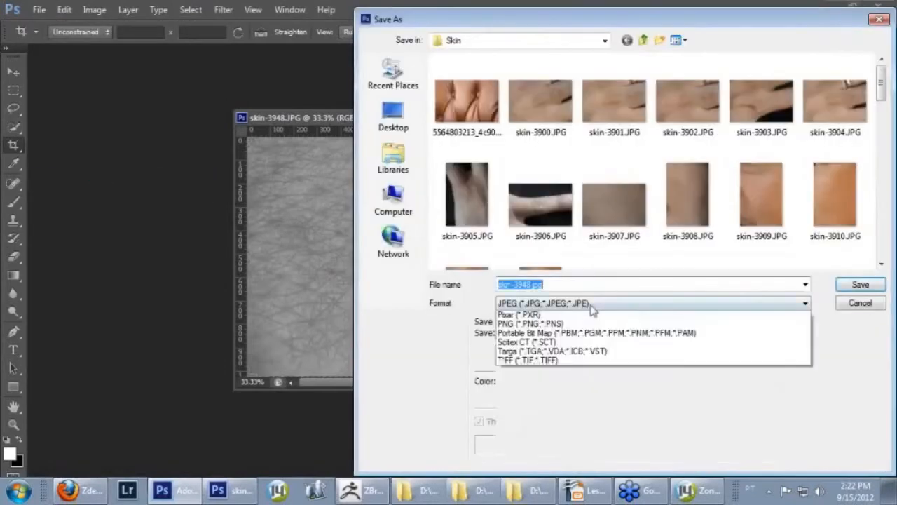
left_click(585, 314)
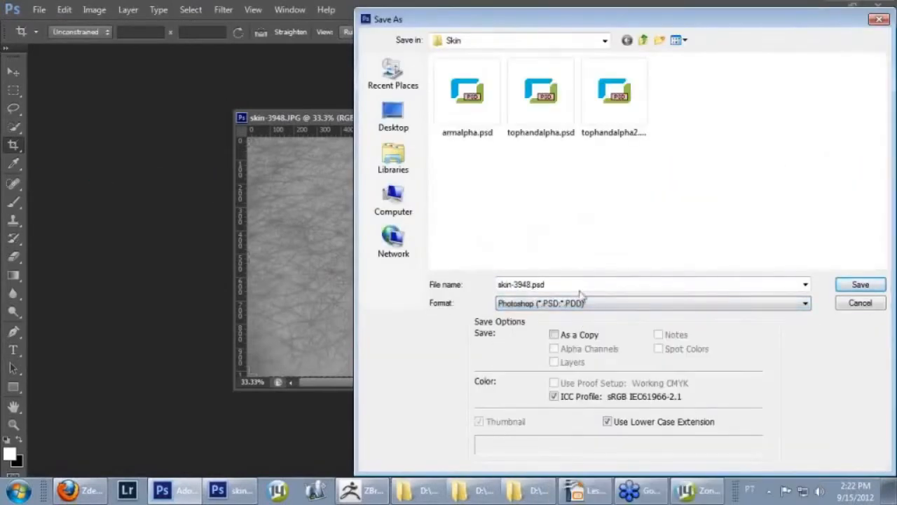
left_click(516, 285)
left_click_drag(530, 285, 496, 290)
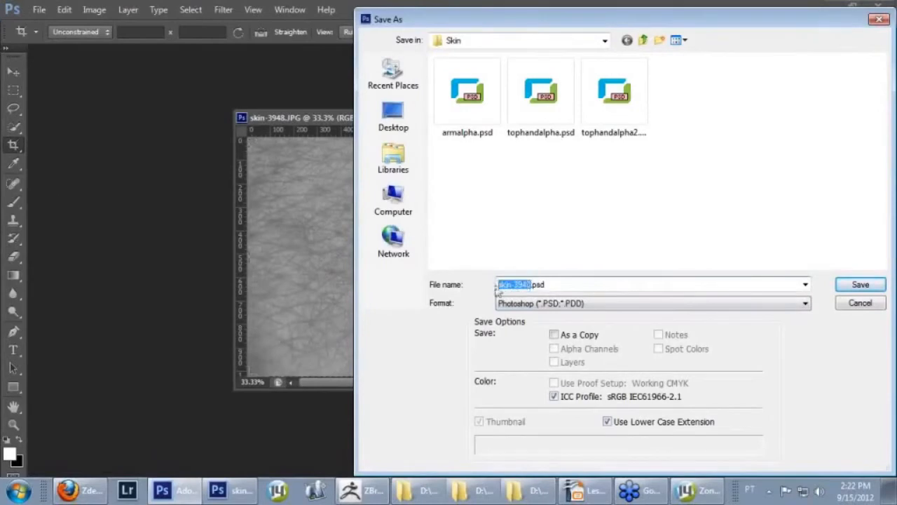
type("class3te")
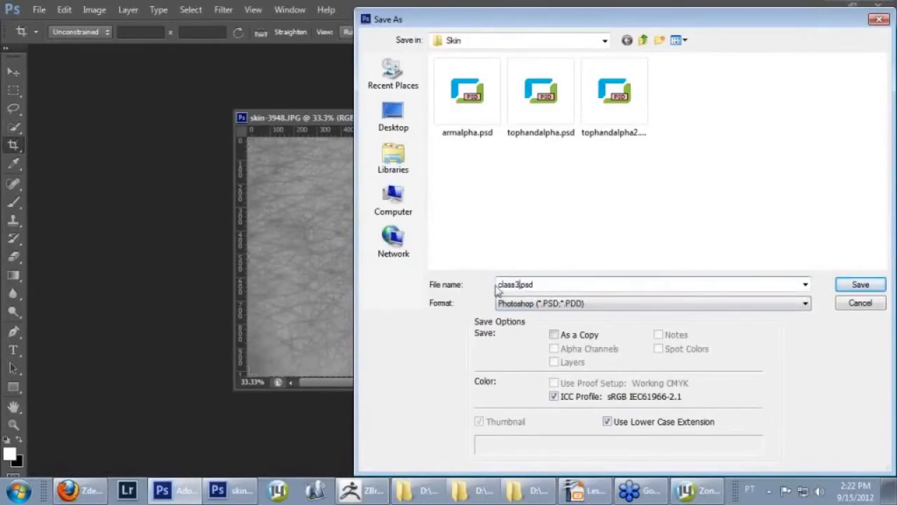
key("BackSpace")
key("BackSpace")
type("skintest")
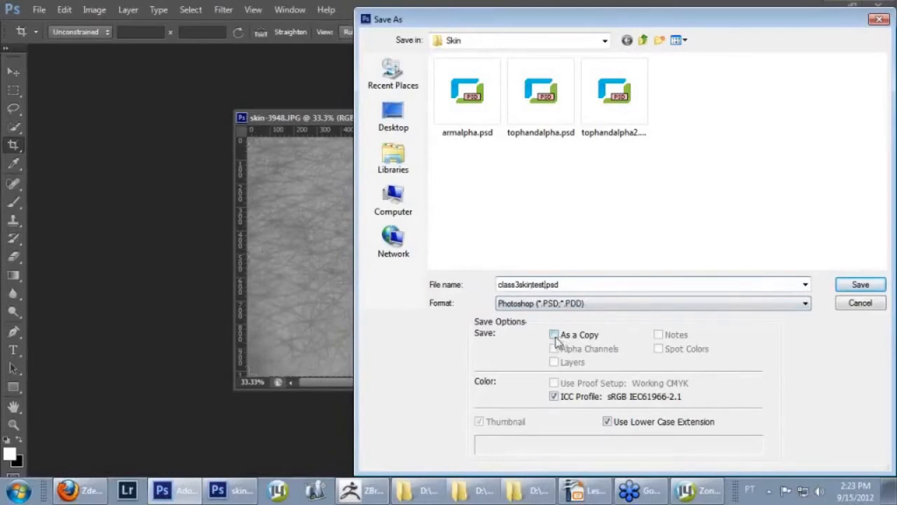
left_click(554, 335)
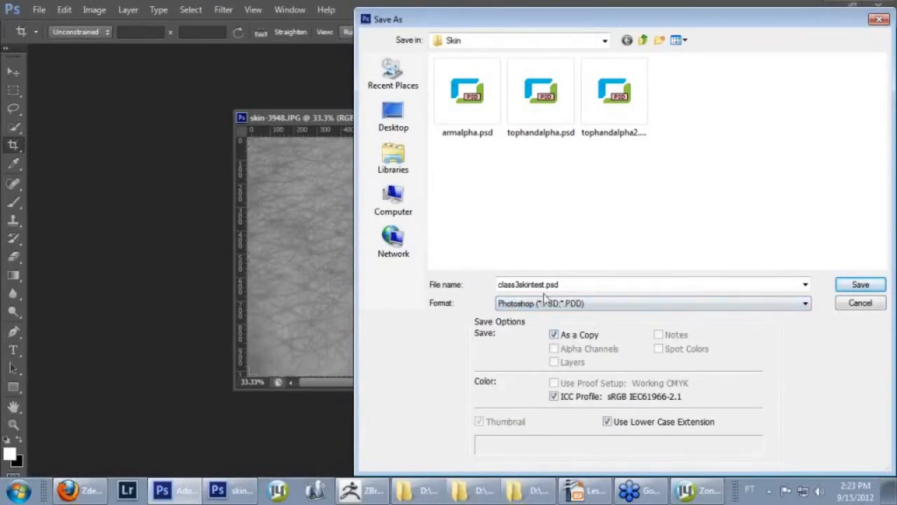
left_click(859, 287)
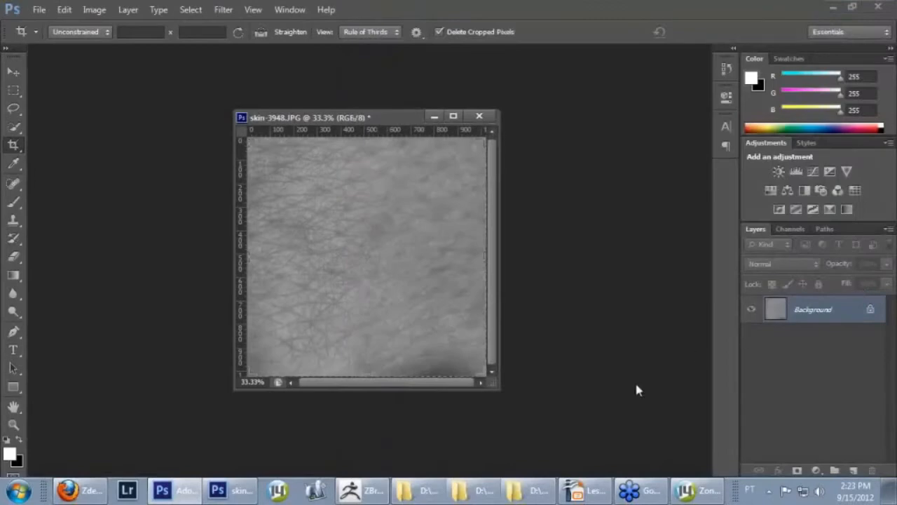
Step: Switch to ZBrush, hide LightBox to show more of the sphere, and choose the Standard brush
left_click(350, 489)
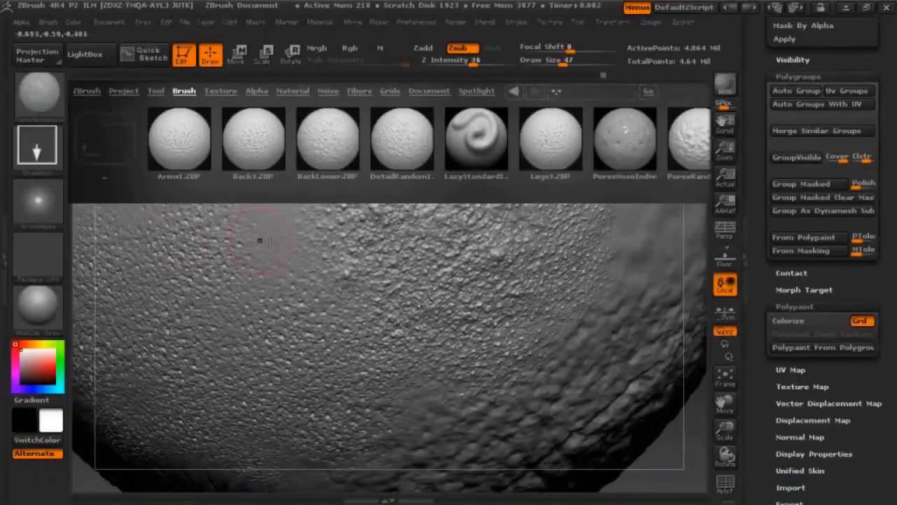
left_click(98, 59)
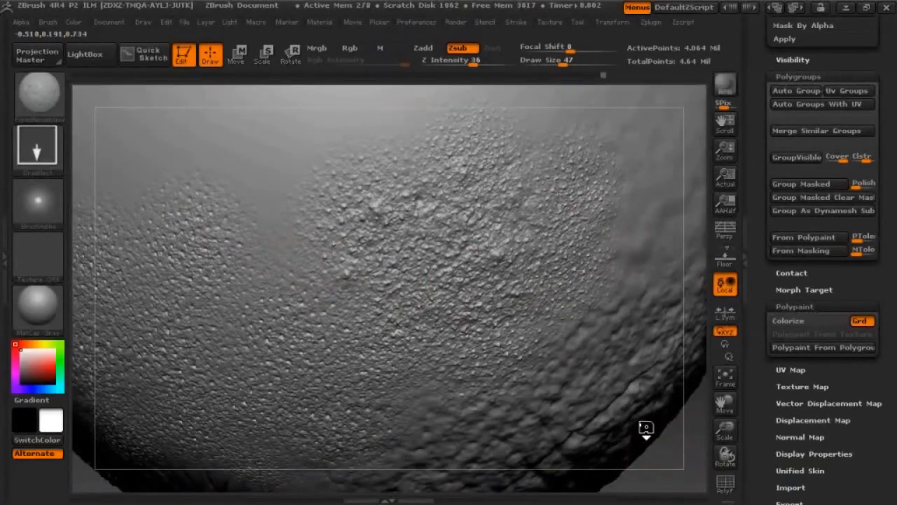
left_click_drag(647, 427, 682, 494, "alt")
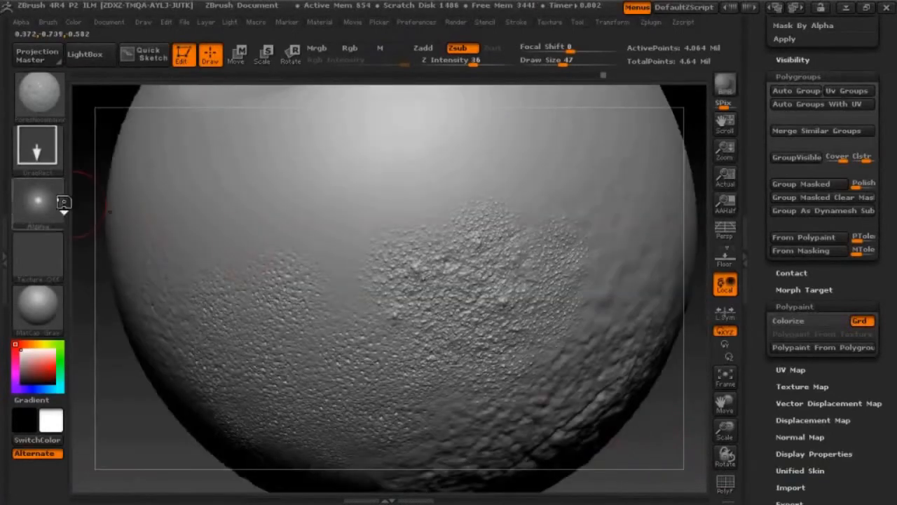
left_click(39, 94)
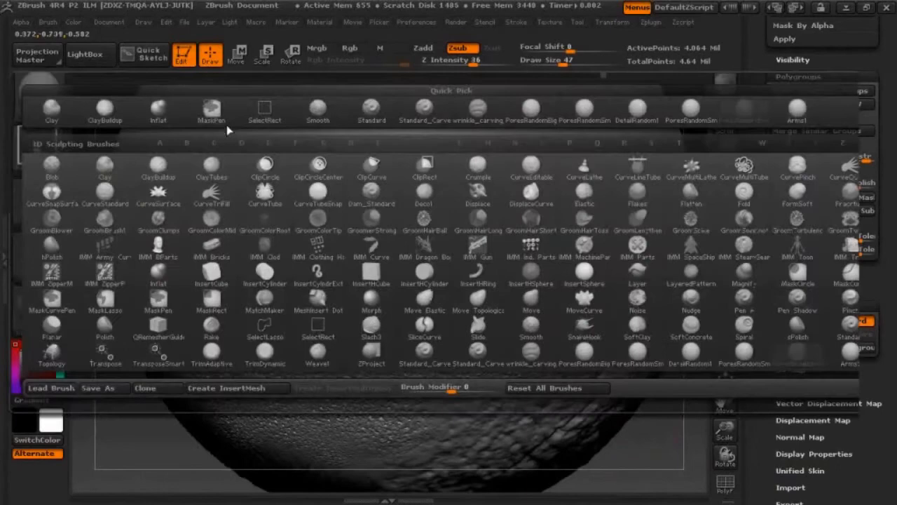
left_click(372, 119)
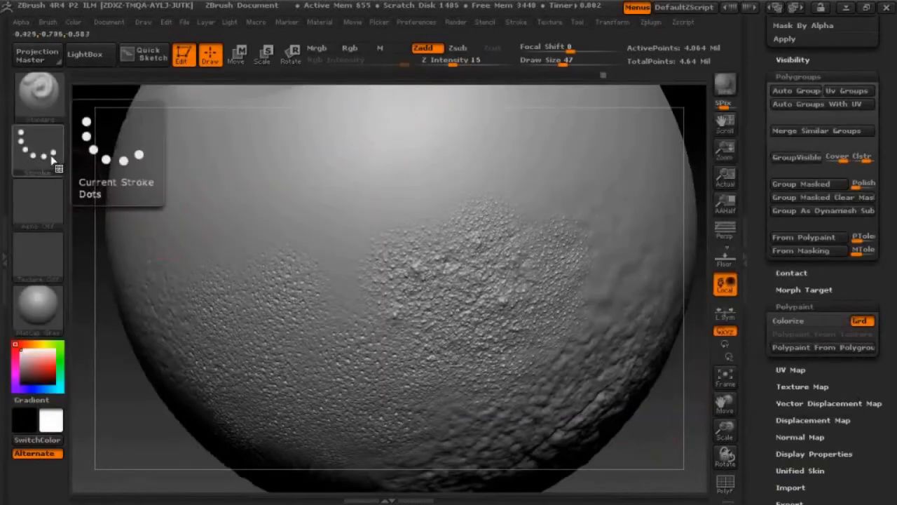
Step: Import class3skintest.psd from the Lesson 3 Skin folder as the Standard brush's alpha
left_click(49, 203)
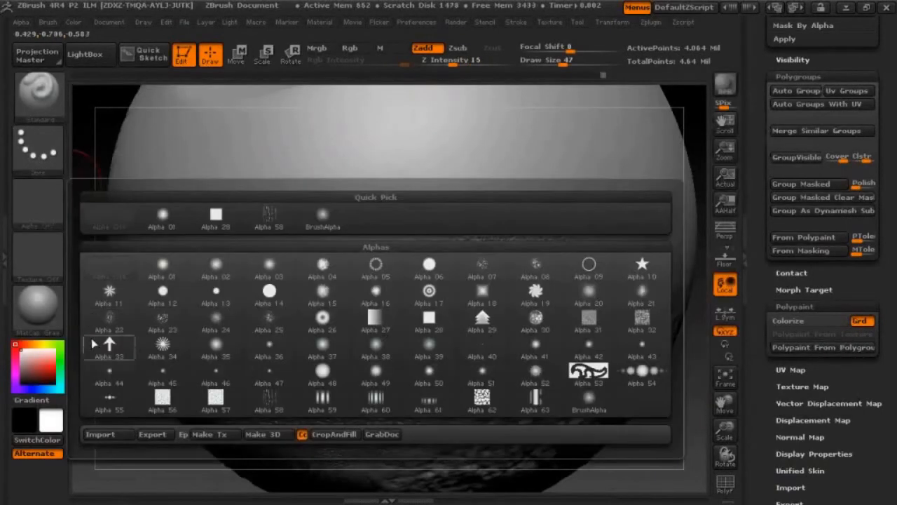
left_click(115, 437)
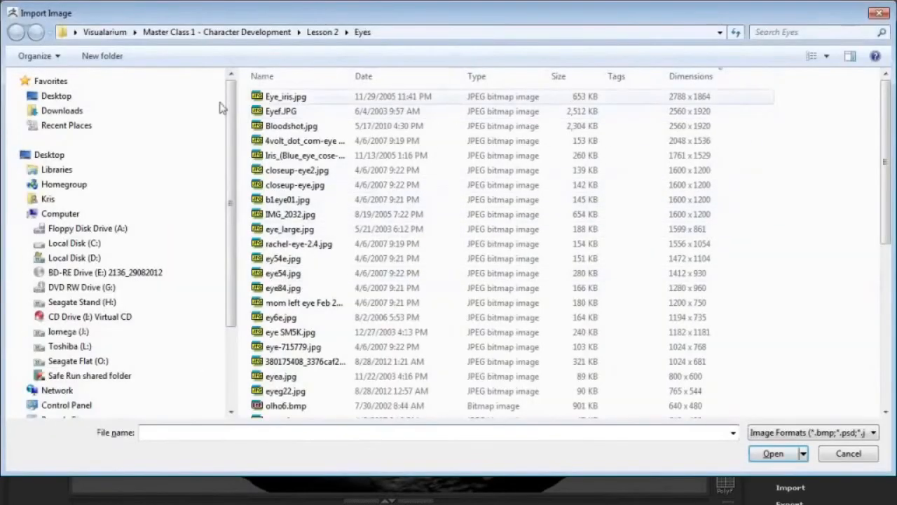
left_click(217, 32)
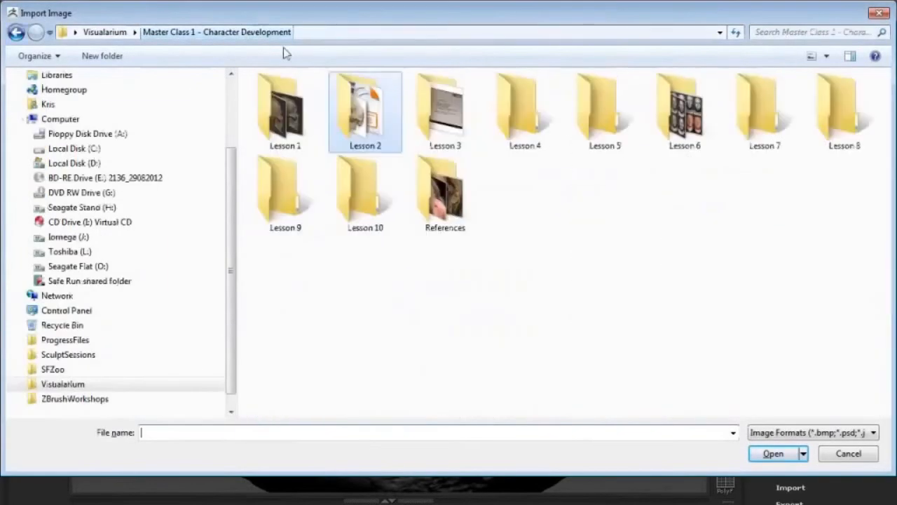
double_click(445, 116)
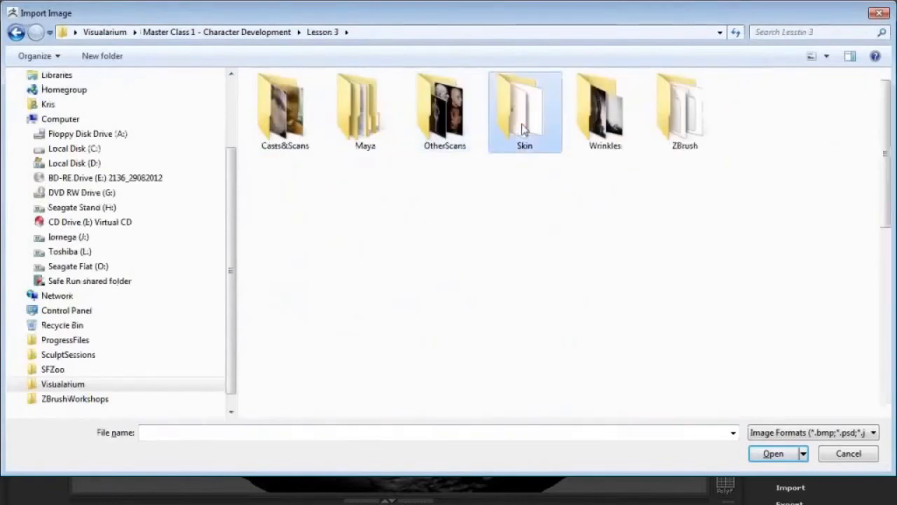
double_click(522, 119)
left_click(451, 123)
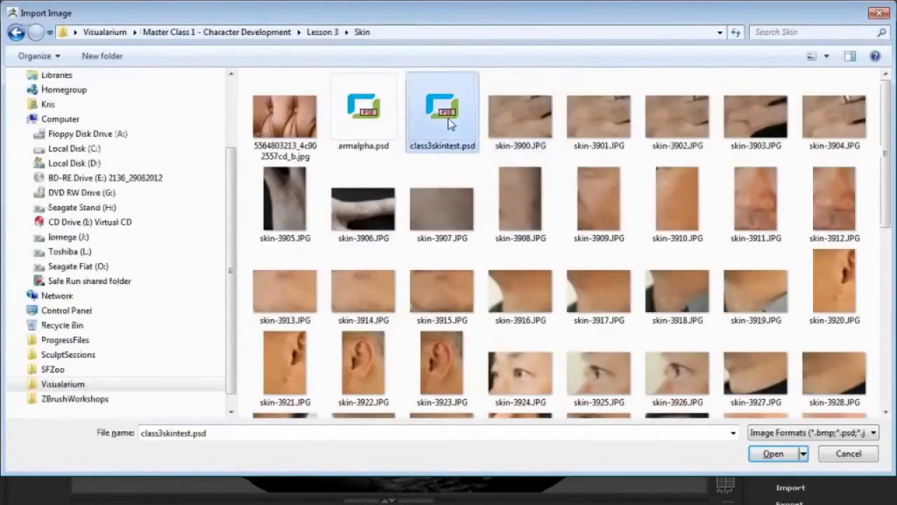
left_click(773, 453)
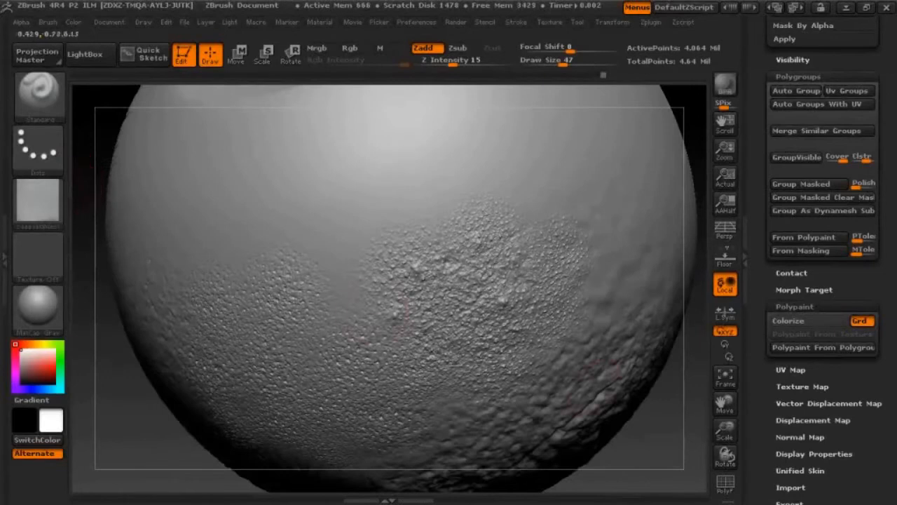
Step: Check the imported skin alpha and set its MidValue to about 57 in the Modify settings
mouse_move(27, 200)
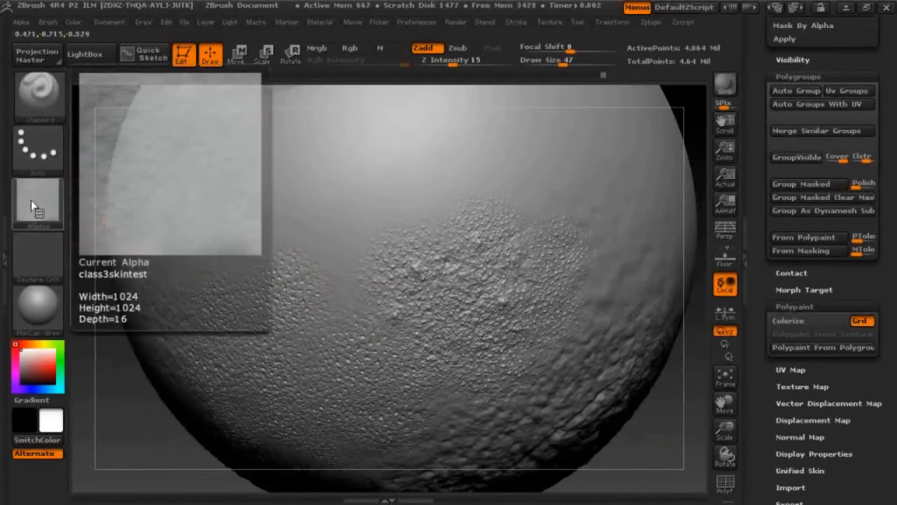
left_click(22, 22)
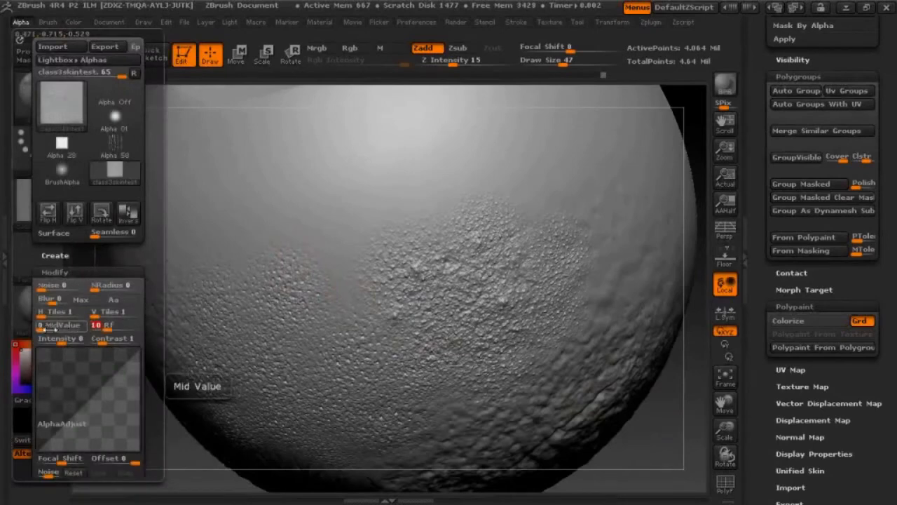
left_click_drag(49, 327, 55, 329)
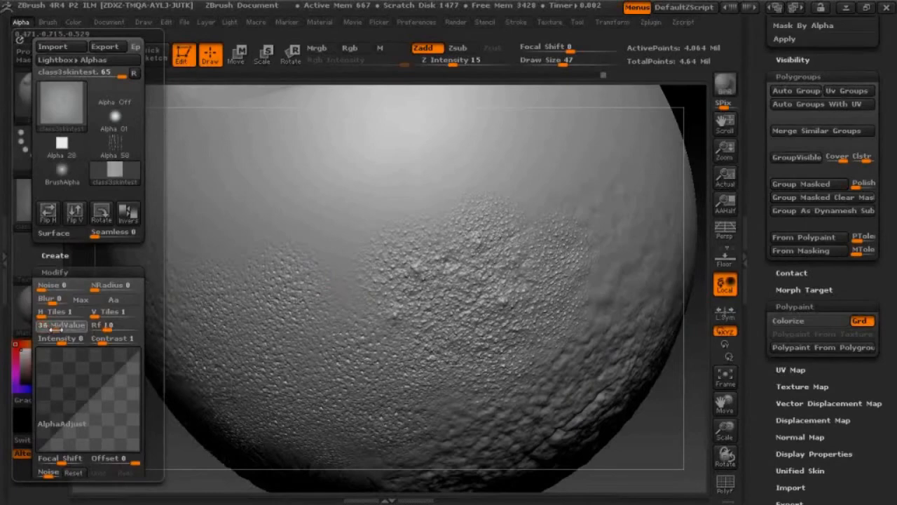
left_click_drag(55, 329, 63, 329)
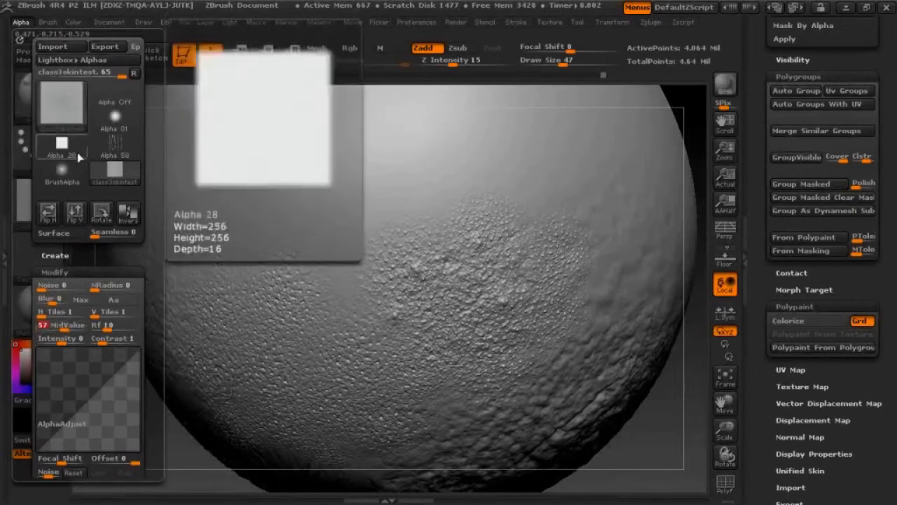
left_click_drag(63, 329, 62, 329)
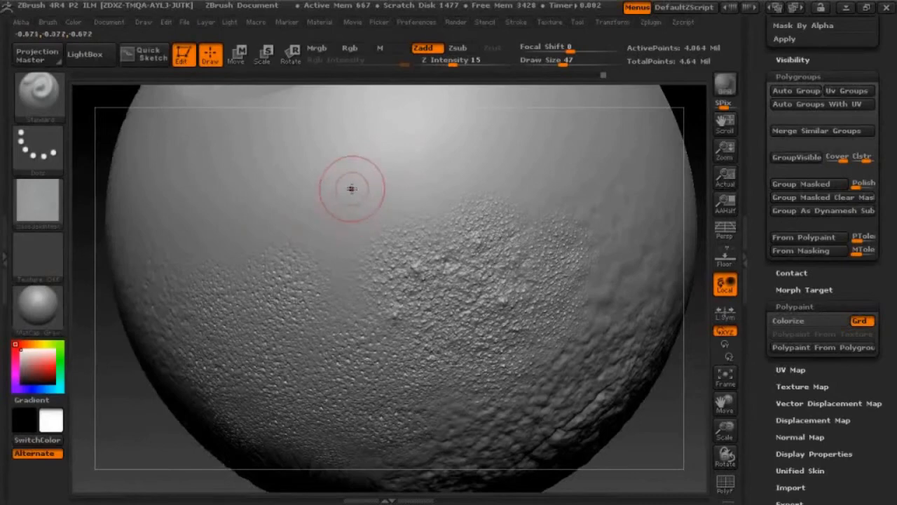
Step: Set the brush stroke to DragRect and try stamping the skin alpha on the smooth area below the iris
left_click(37, 145)
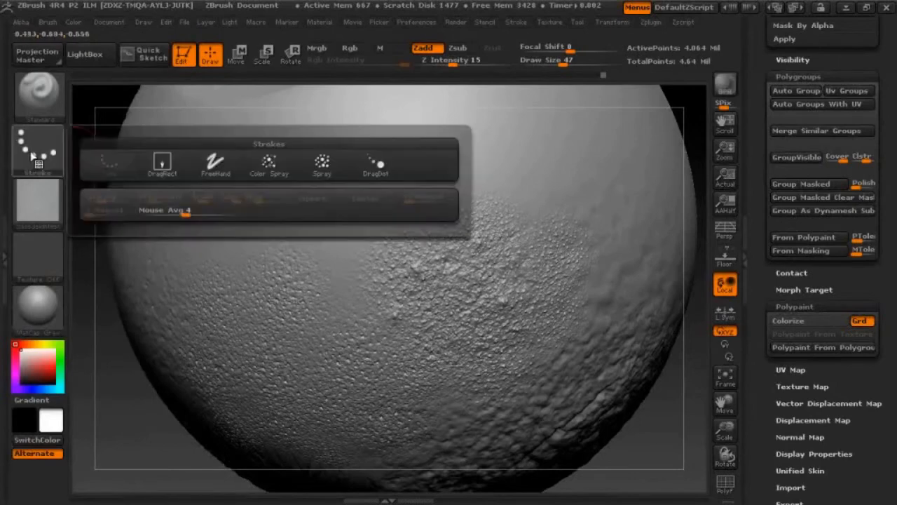
left_click(158, 163)
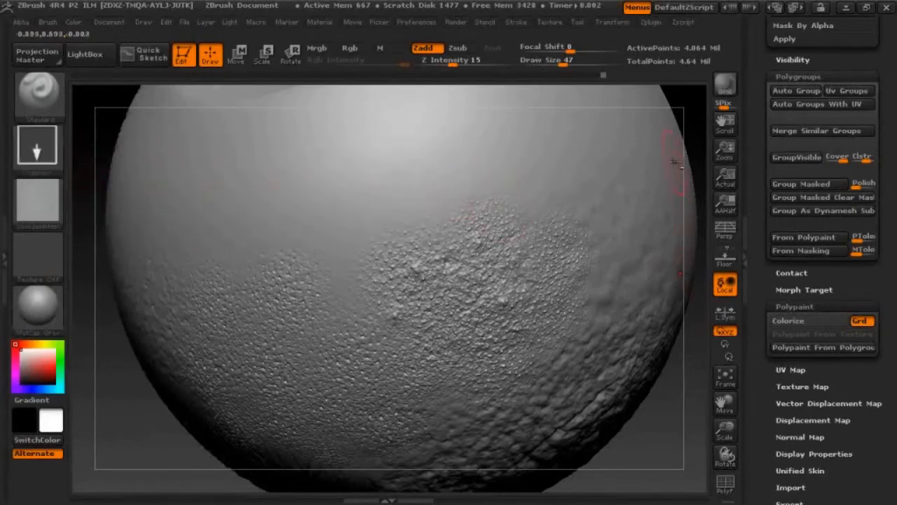
left_click_drag(692, 130, 694, 200)
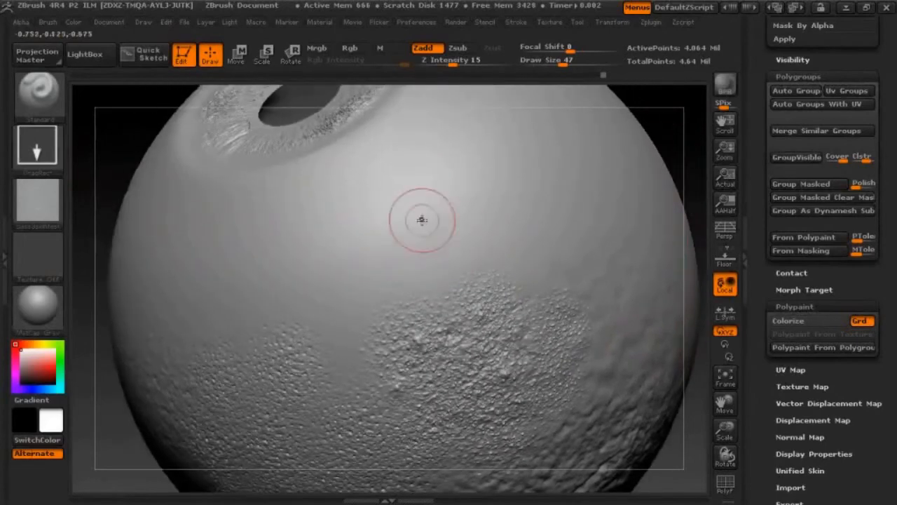
left_click_drag(448, 218, 531, 300)
left_click_drag(679, 481, 602, 405)
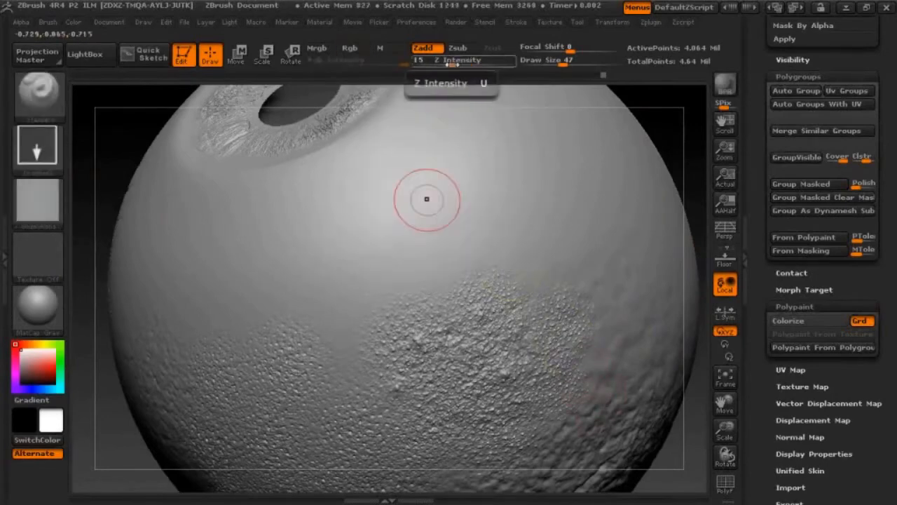
Step: Set the Z Intensity to 31, try a large skin stamp on the smooth area below the iris, and undo that stamp
left_click_drag(453, 63, 465, 64)
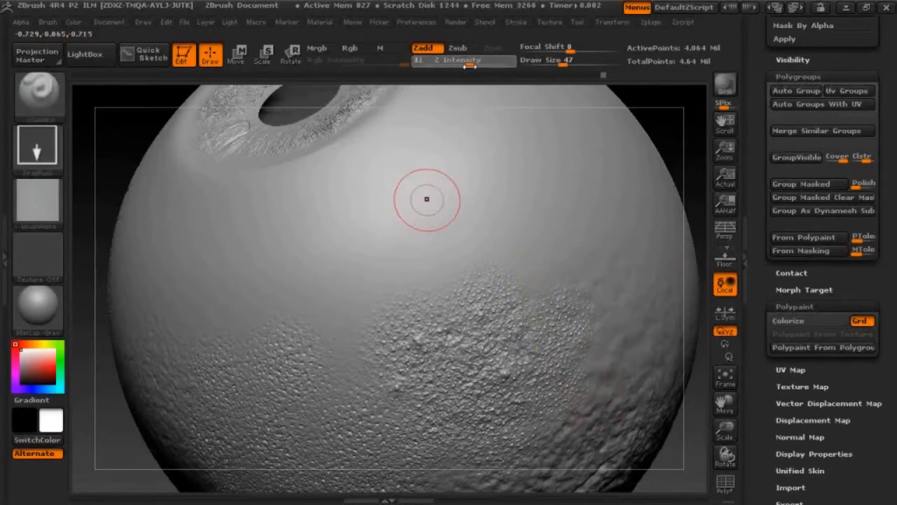
left_click_drag(410, 213, 535, 387)
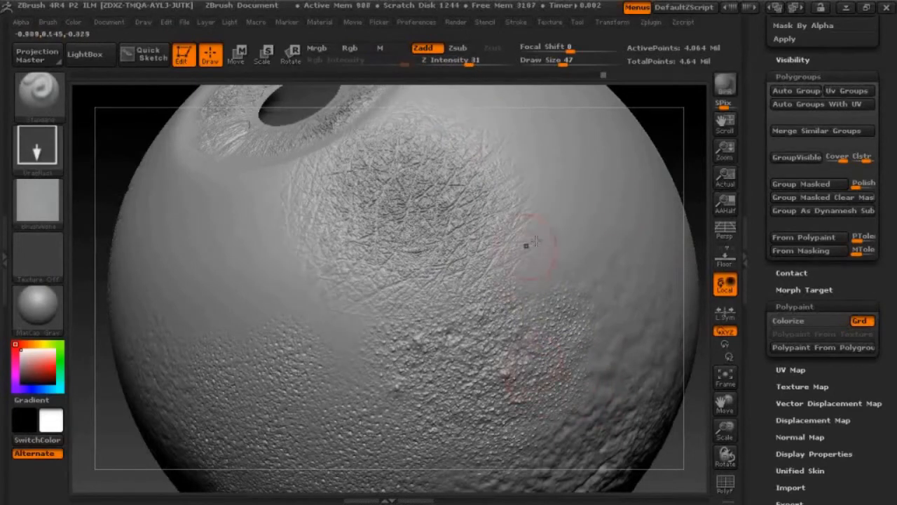
mouse_move(658, 136)
left_mouse_down()
mouse_move(683, 172)
mouse_move(647, 170)
left_mouse_up()
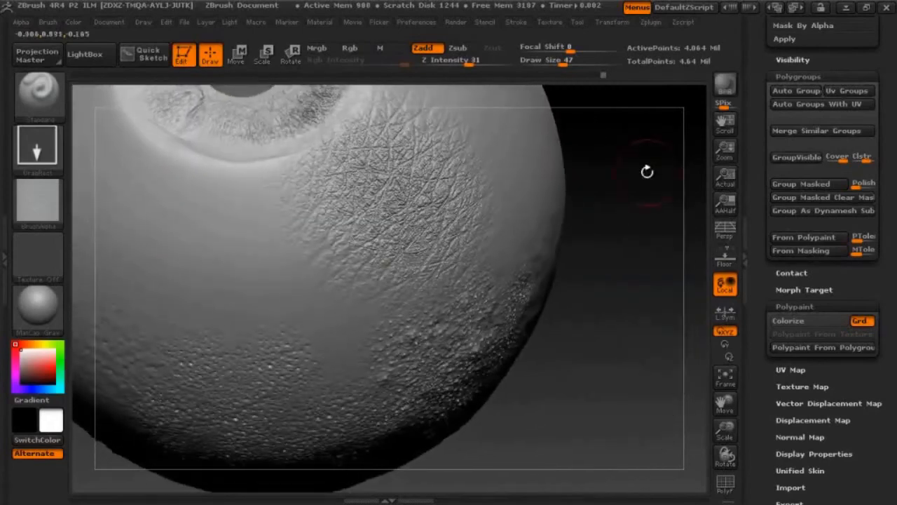
key("ctrl")
key("ctrl+z")
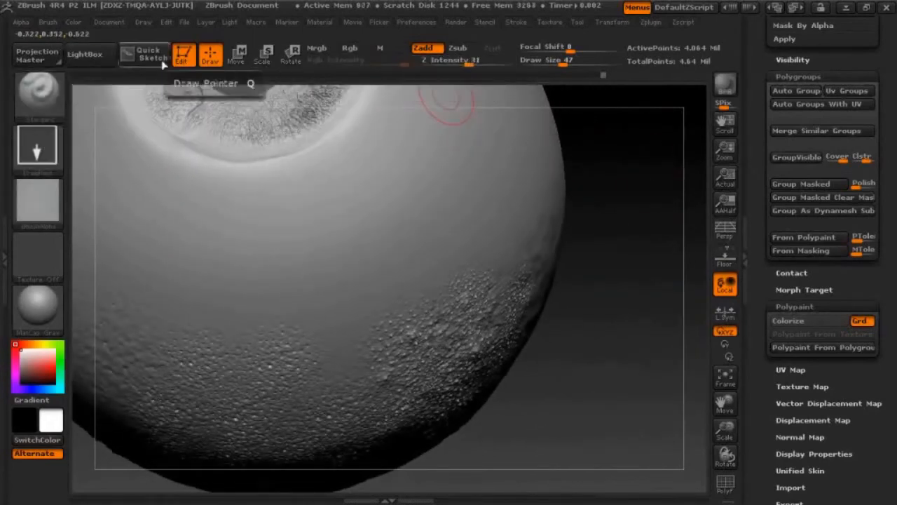
Step: Modify the skin alpha with Blur 3, Max range turned on and a MidValue of about 71
left_click(21, 23)
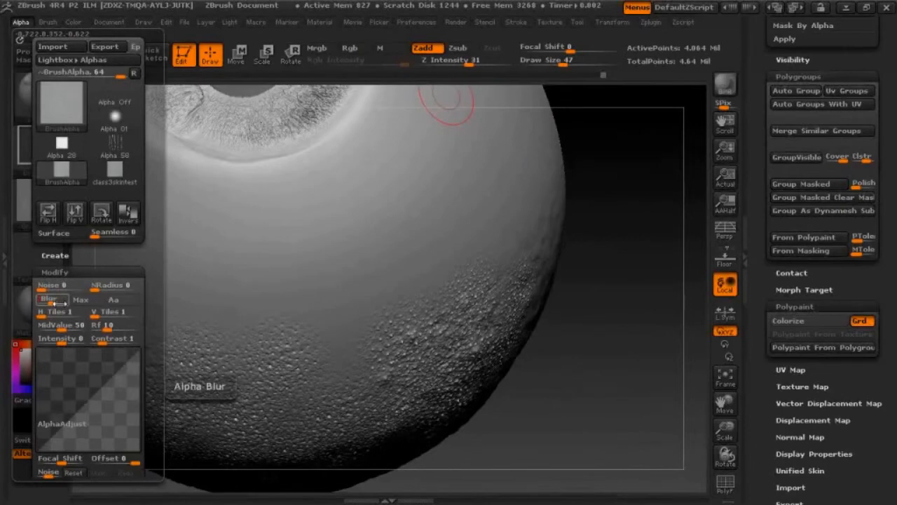
left_click_drag(53, 302, 59, 302)
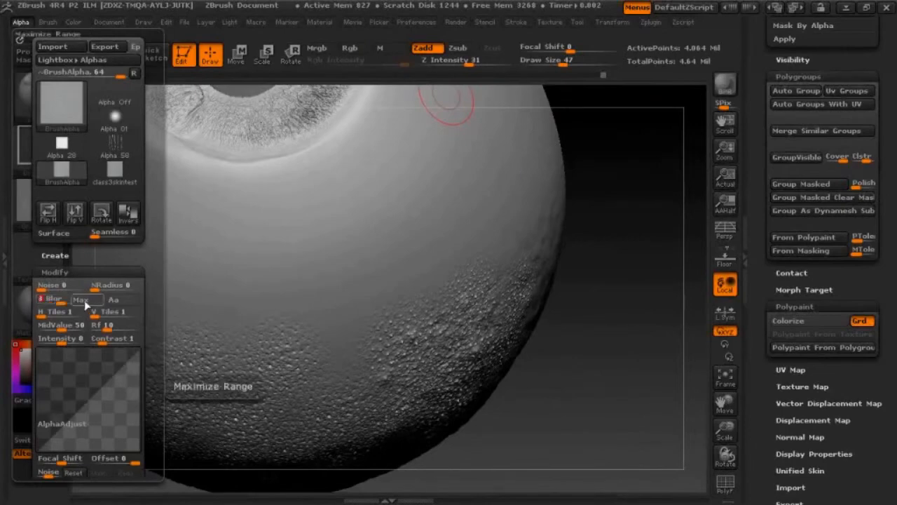
left_click(84, 300)
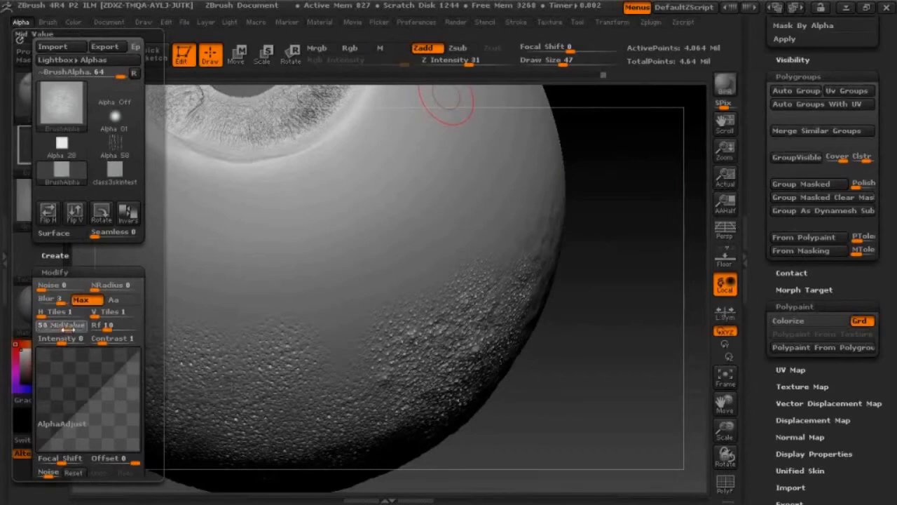
left_click_drag(62, 328, 69, 329)
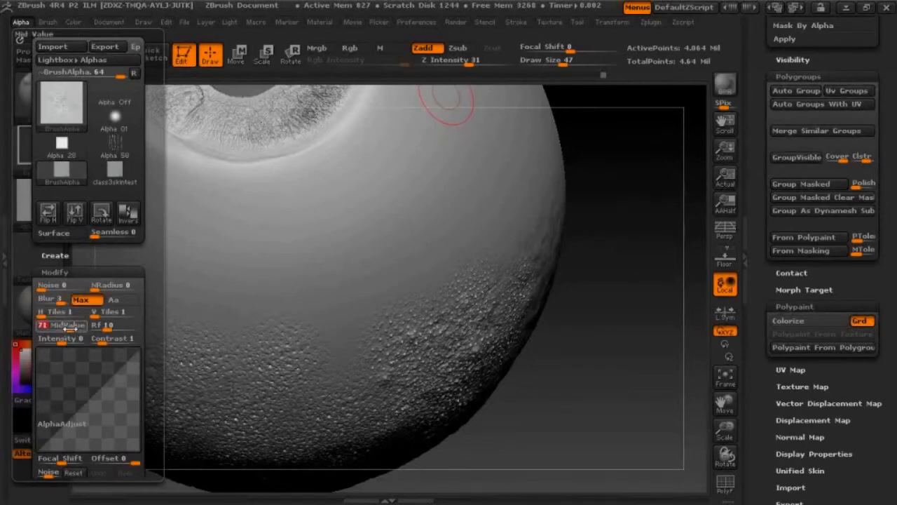
Step: Stamp the adjusted skin alpha on the smooth area below the iris and inspect the creases from several angles
left_click_drag(319, 233, 389, 344)
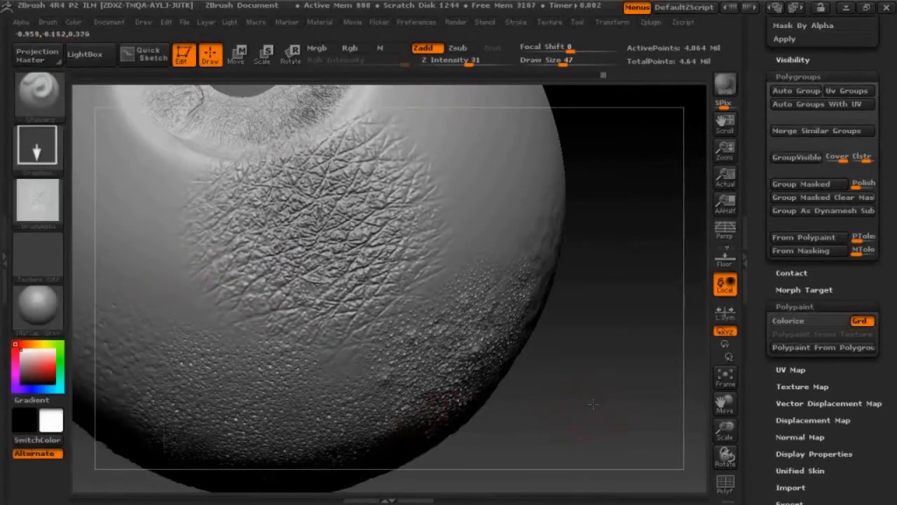
left_click_drag(596, 404, 569, 417)
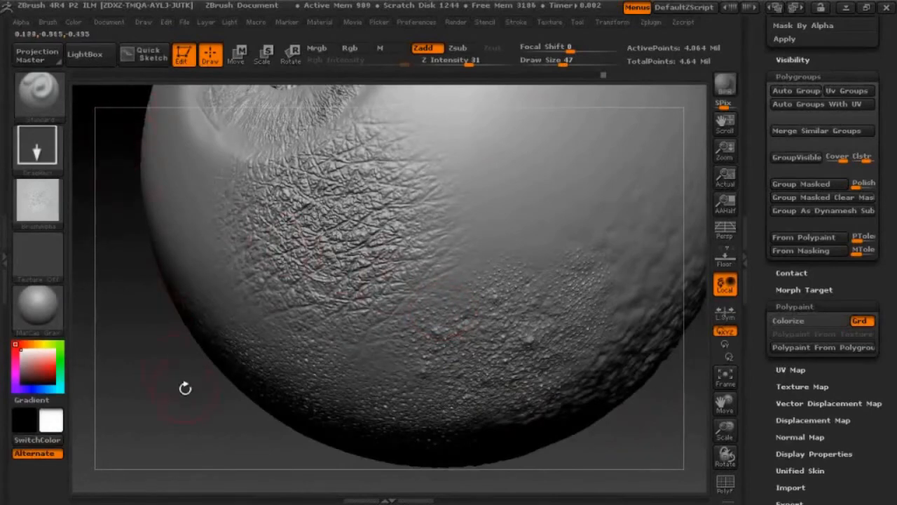
mouse_move(185, 397)
left_mouse_down()
mouse_move(422, 373)
mouse_move(491, 392)
mouse_move(208, 423)
mouse_move(512, 410)
left_mouse_up()
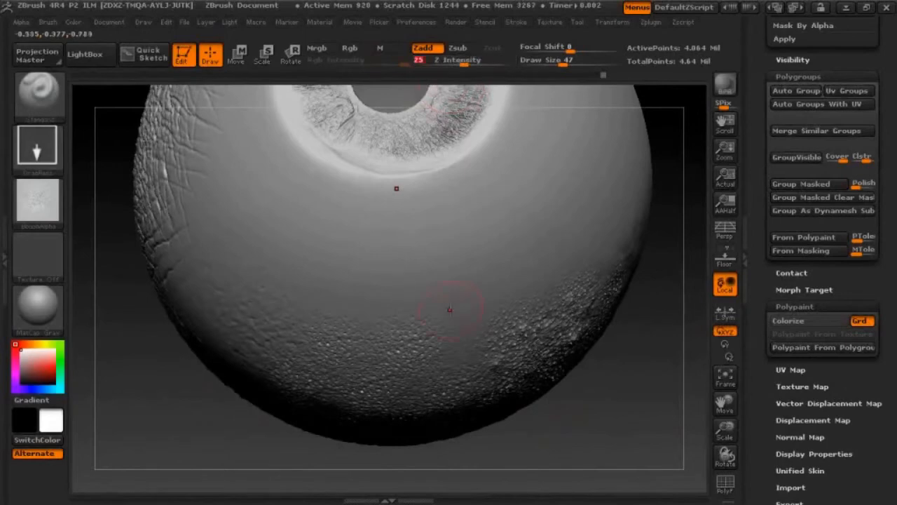
Step: Stamp three overlapping skin patches side by side between the iris and the pore texture, using Z Intensity 25
left_click_drag(411, 245, 517, 428)
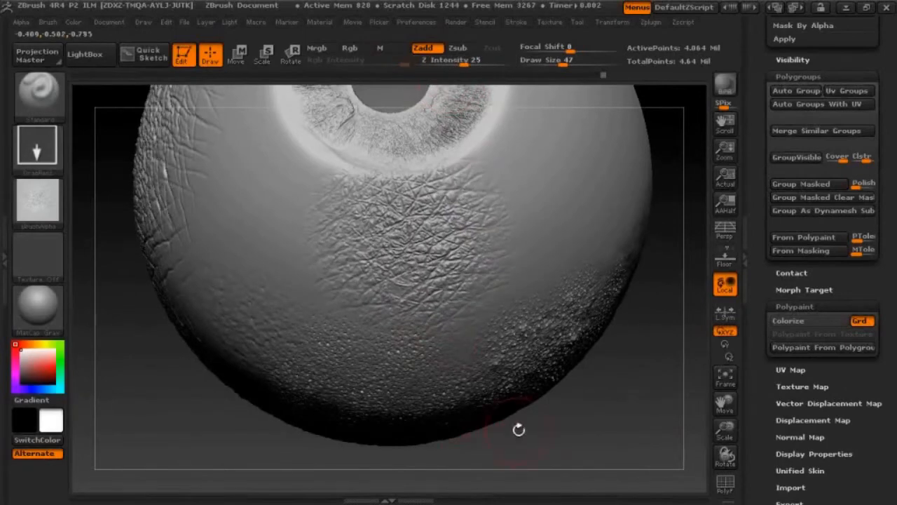
left_click_drag(605, 429, 533, 429)
left_click_drag(548, 220, 618, 400)
left_click_drag(216, 376, 368, 315)
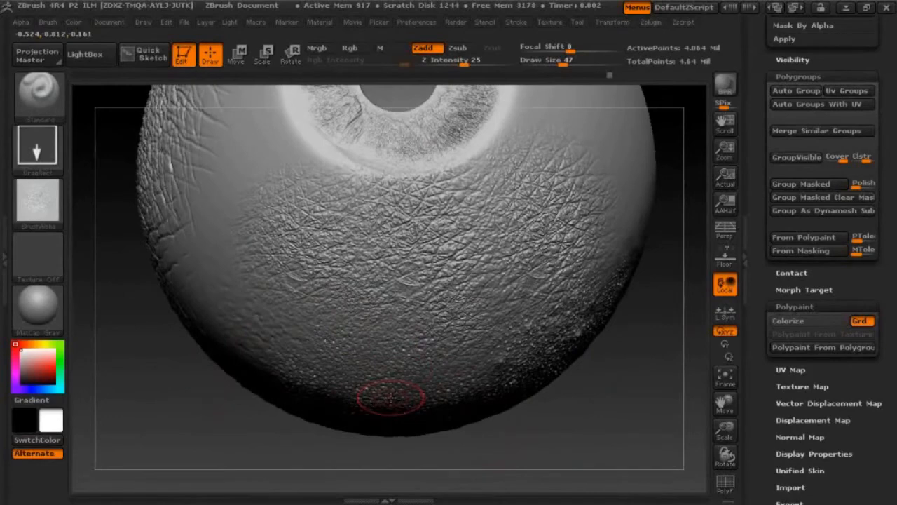
Step: Inspect the blended skin and add another overlapping stamp over the smooth gap beside the coarse bumpy area
left_click_drag(600, 439, 231, 311)
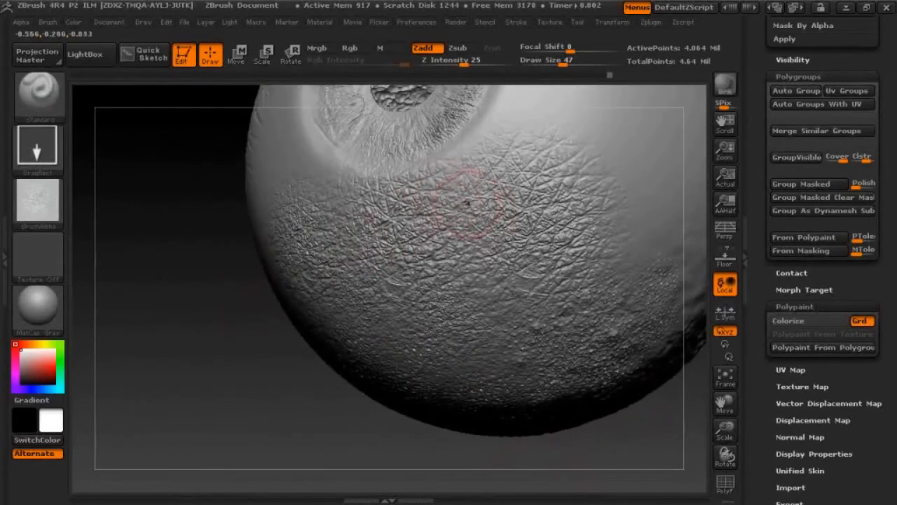
left_click_drag(298, 390, 582, 379)
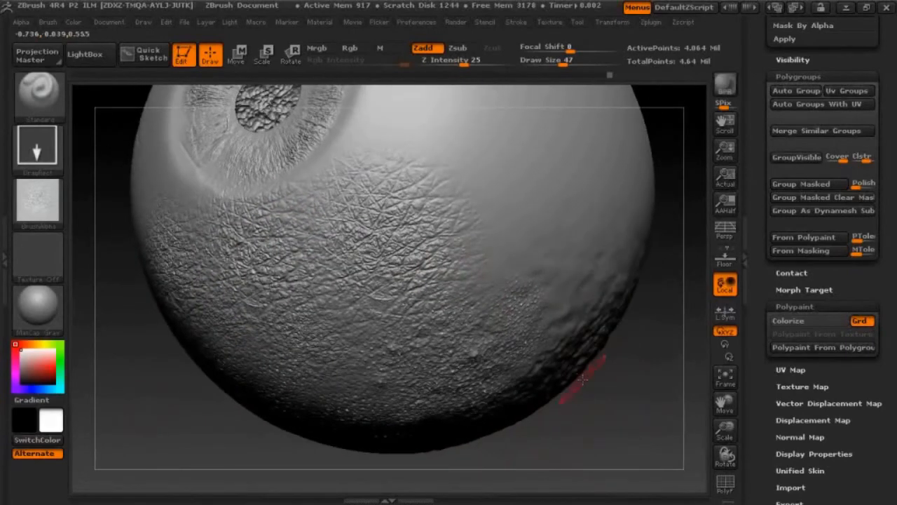
left_click_drag(637, 392, 510, 321)
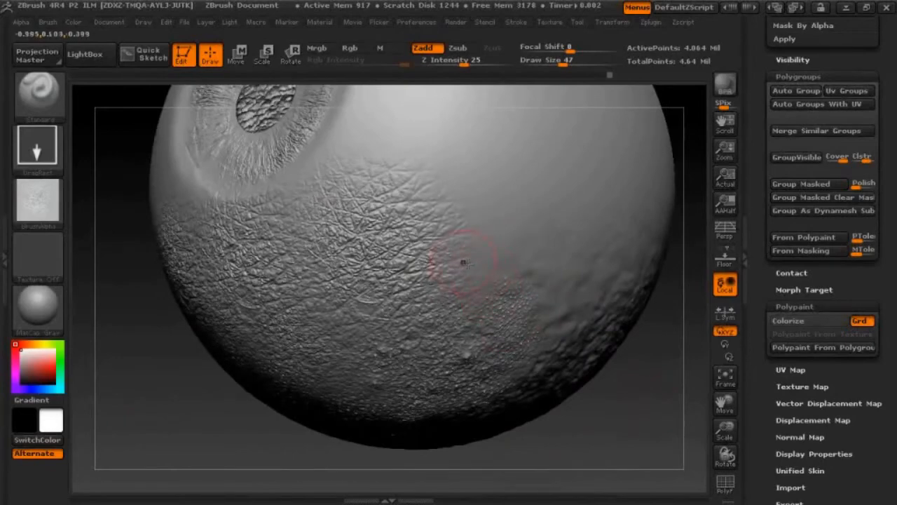
mouse_move(474, 263)
left_mouse_down()
mouse_move(565, 393)
mouse_move(555, 362)
mouse_move(564, 386)
left_mouse_up()
left_click_drag(622, 443, 633, 367)
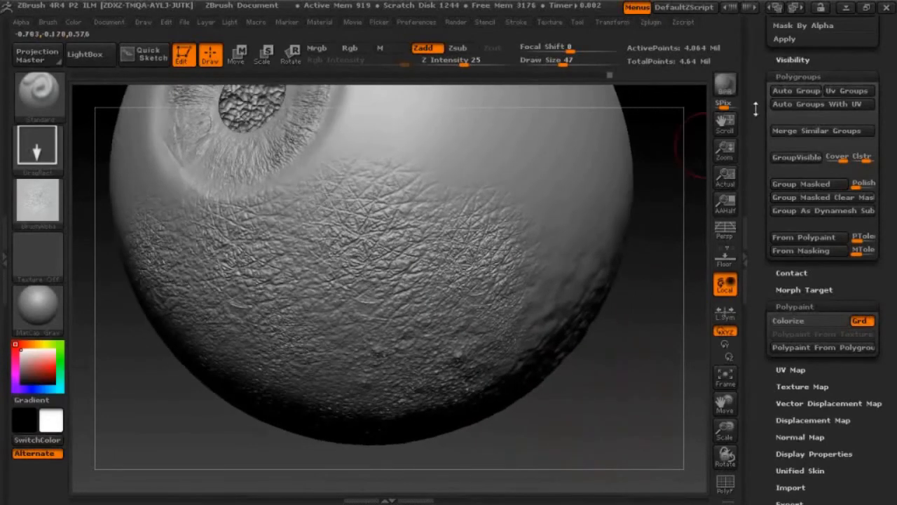
Step: Replace the active tool with a Plane3D, convert it to a PolyMesh3D and face it straight on
left_click_drag(756, 109, 801, 334)
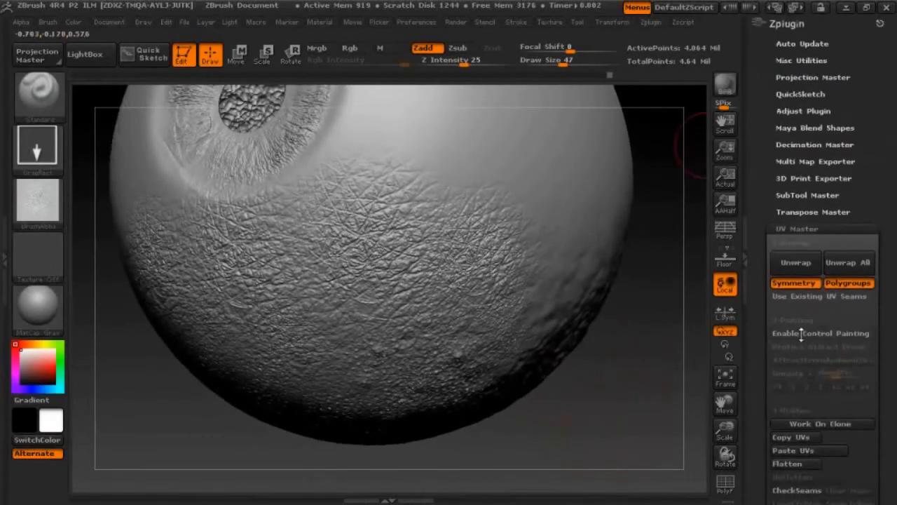
left_click(878, 25)
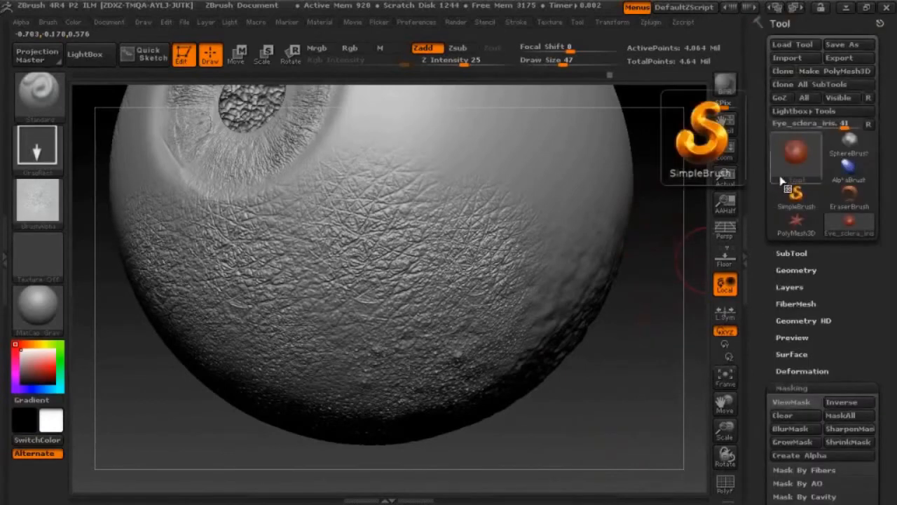
mouse_move(797, 165)
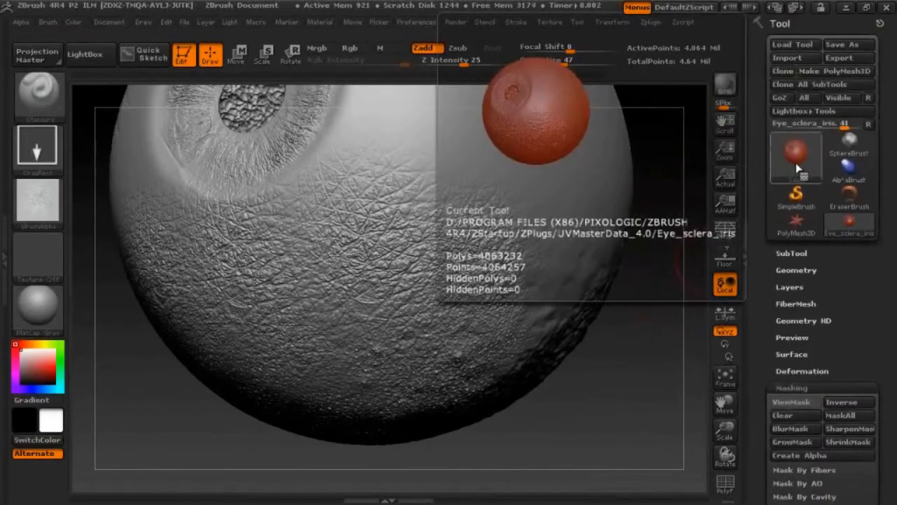
left_click(795, 163)
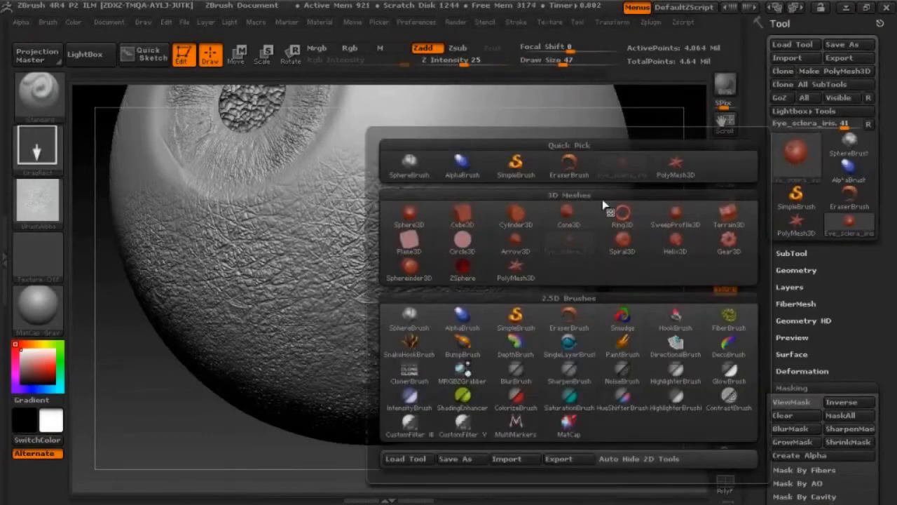
left_click(411, 242)
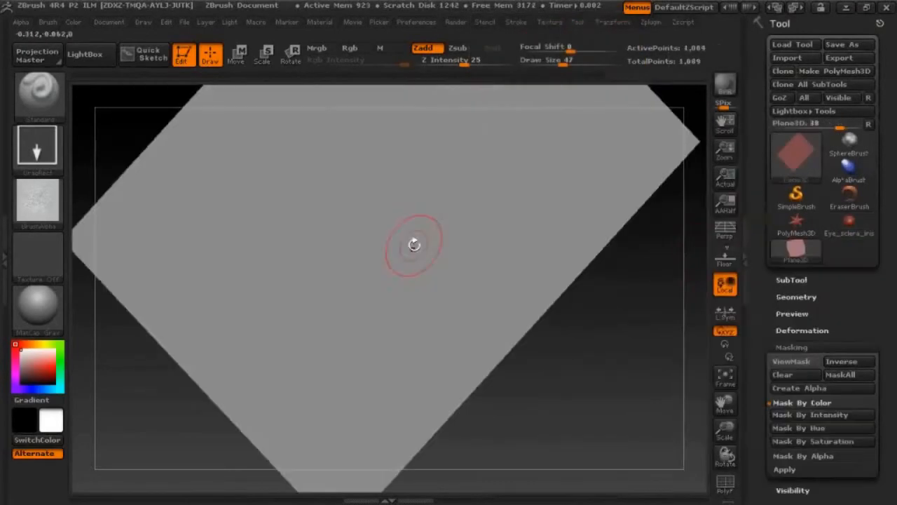
left_click(833, 74)
mouse_move(661, 305)
left_mouse_down()
mouse_move(669, 346)
mouse_move(643, 300)
mouse_move(644, 356)
mouse_move(637, 310)
mouse_move(610, 294)
left_mouse_up()
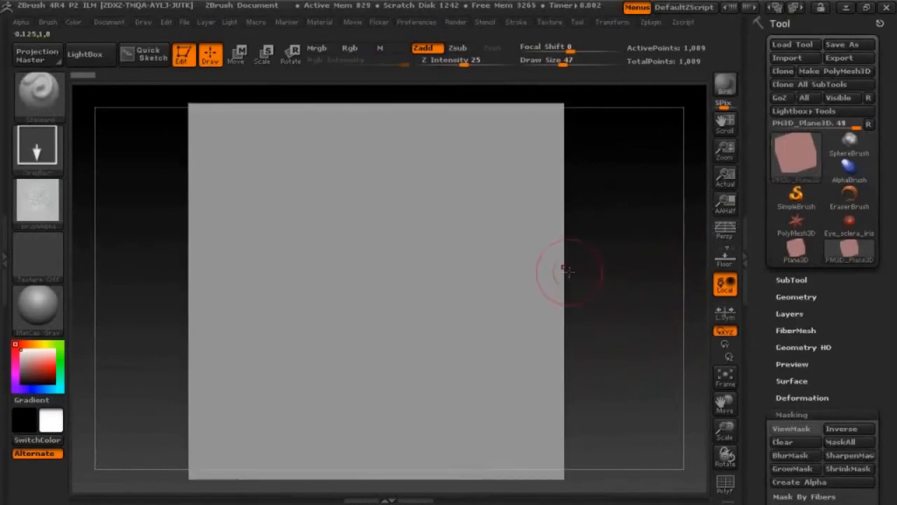
Step: Subdivide the plane repeatedly to about 4.19 million points, briefly checking its polygon density with the wireframe display
key("ctrl")
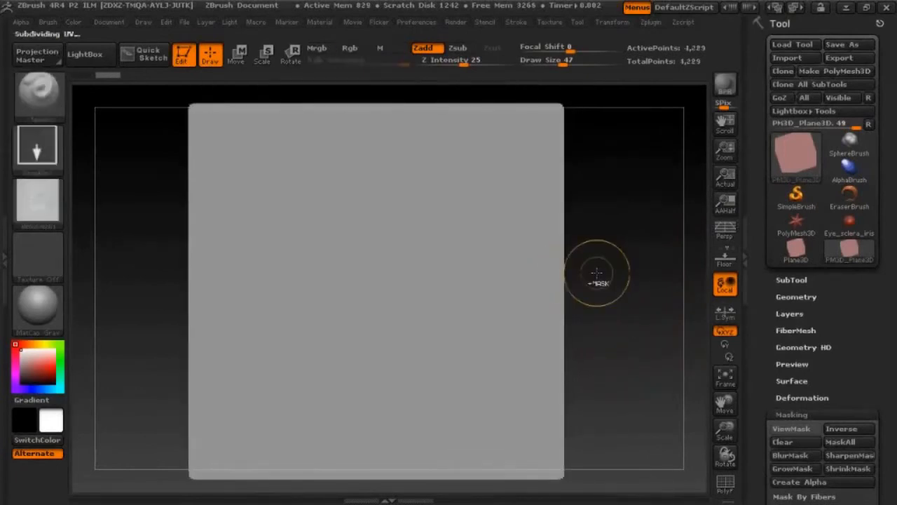
key("ctrl+d")
key("ctrl+d")
left_click(726, 482)
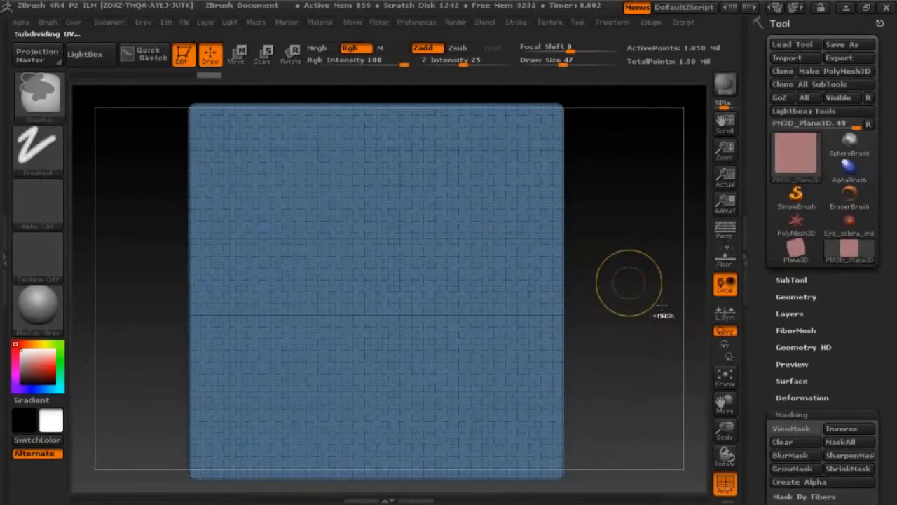
left_click(726, 483)
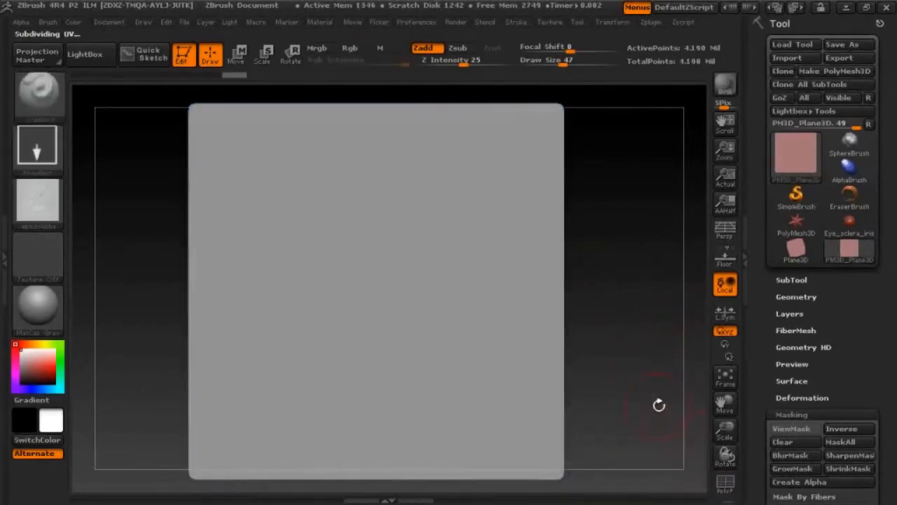
Step: Stamp the skin alpha from the middle of the plane so that it covers most of the surface
mouse_move(642, 346)
left_mouse_down("alt")
mouse_move(652, 364)
mouse_move(642, 351)
left_mouse_up("alt")
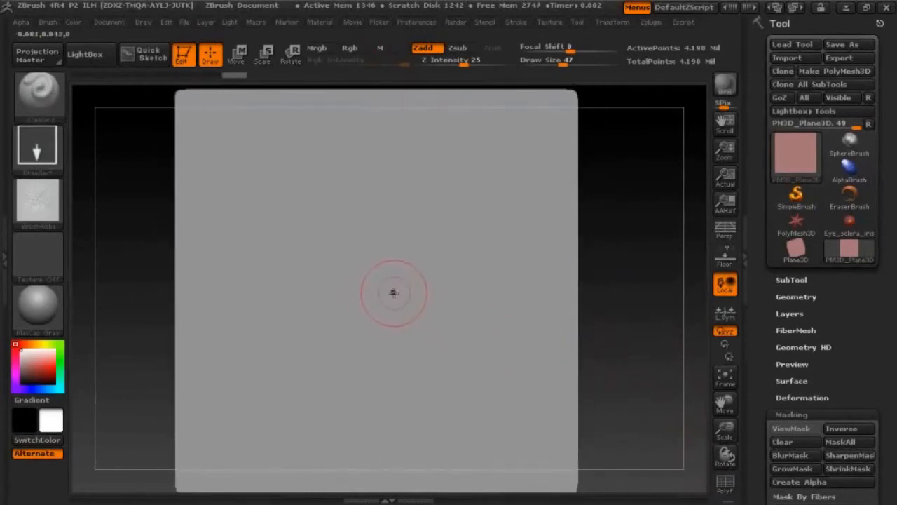
left_click_drag(605, 297, 550, 297)
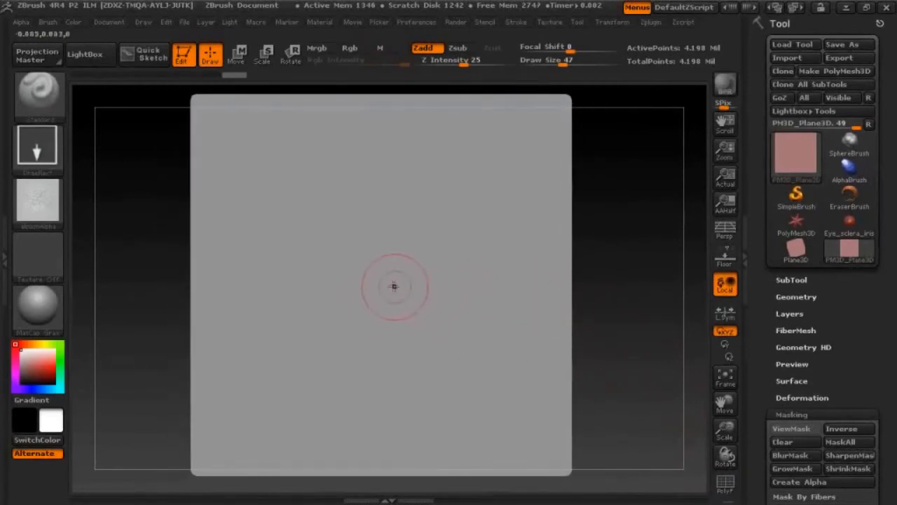
mouse_move(461, 432)
left_mouse_down()
mouse_move(644, 496)
mouse_move(614, 452)
mouse_move(608, 423)
left_mouse_up()
left_click_drag(632, 333, 659, 398, "alt")
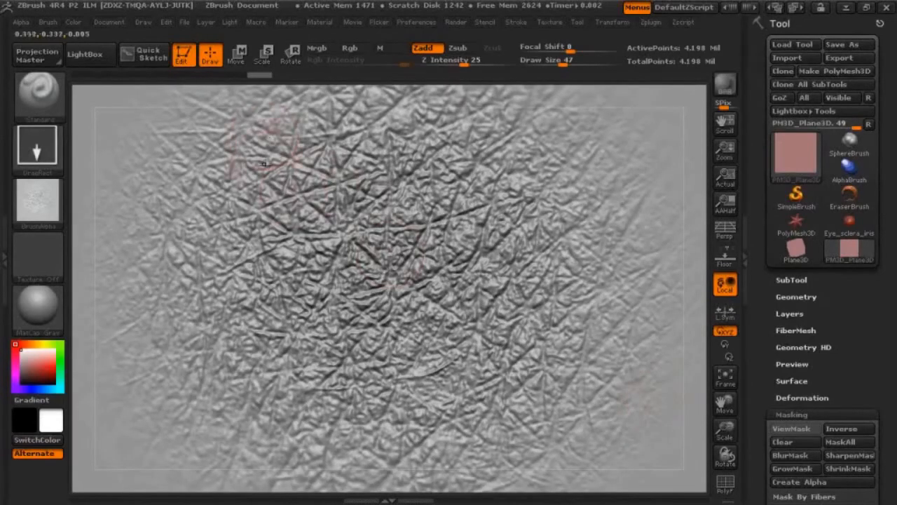
Step: Choose the wrinkle_carving brush and set its Draw Size to 26
left_click(50, 98)
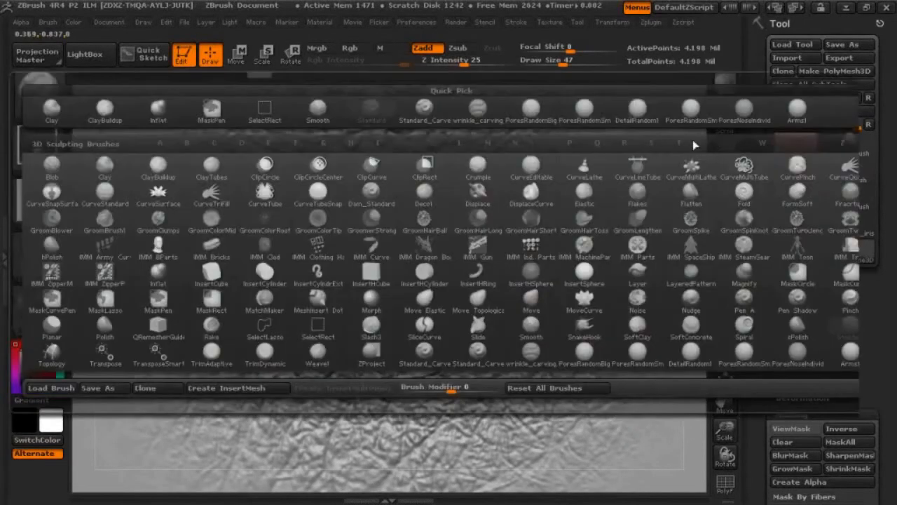
left_click(479, 109)
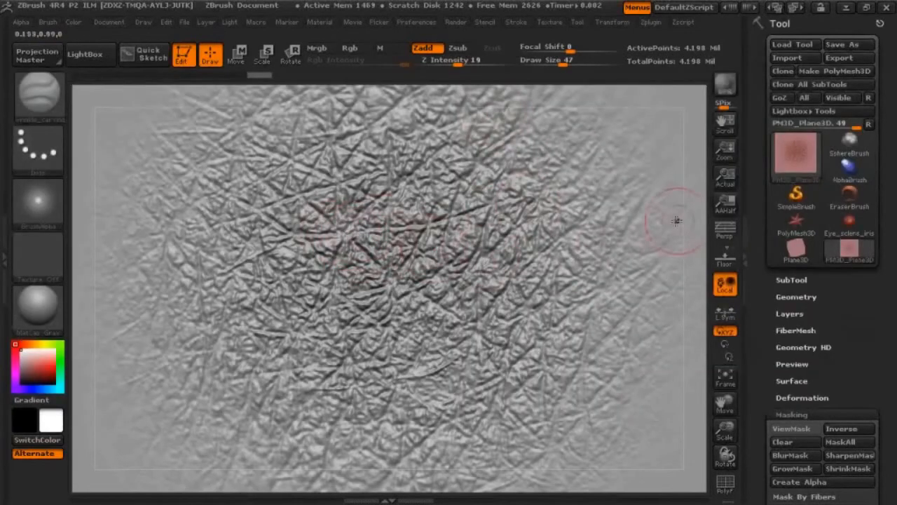
mouse_move(695, 217)
left_mouse_down()
mouse_move(705, 226)
mouse_move(693, 235)
left_mouse_up()
key("space")
left_click_drag(460, 234, 449, 234)
Step: Carve short crease strokes into the middle of the stamped skin on the plane to deepen and vary the wrinkles
left_click_drag(703, 221, 673, 214)
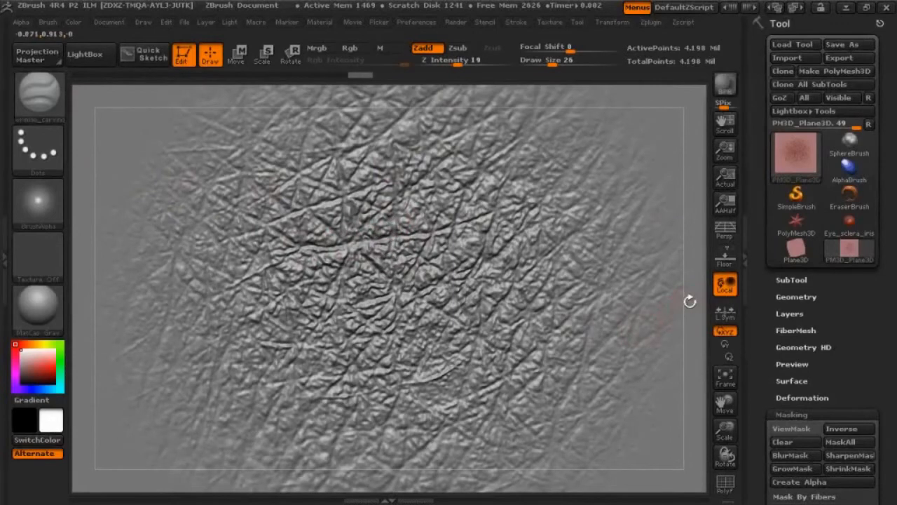
mouse_move(689, 296)
left_mouse_down()
mouse_move(675, 302)
mouse_move(420, 201)
left_mouse_up()
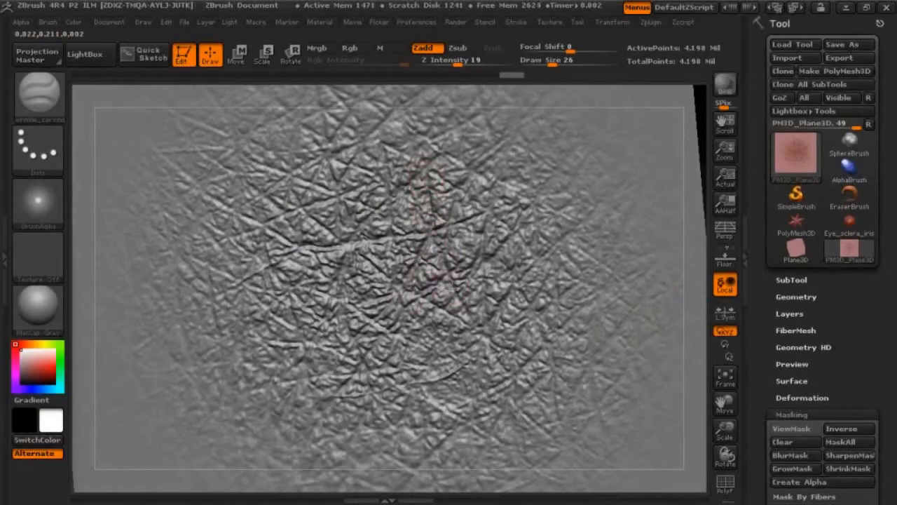
left_click_drag(477, 237, 488, 259)
key("ctrl+z")
left_click(486, 257)
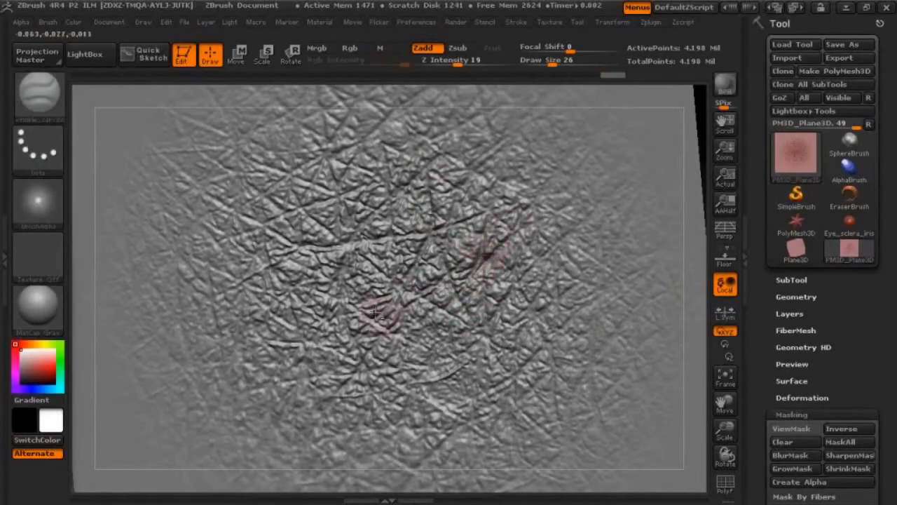
left_click(429, 343)
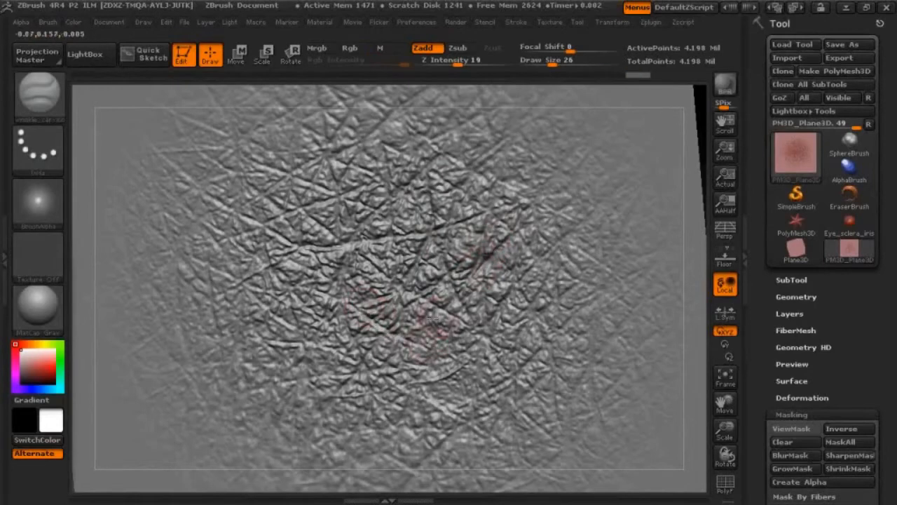
Step: Carve further short crease strokes into the lower middle of the stamped skin with the wrinkle_carving brush
left_click(398, 360)
left_click(451, 337)
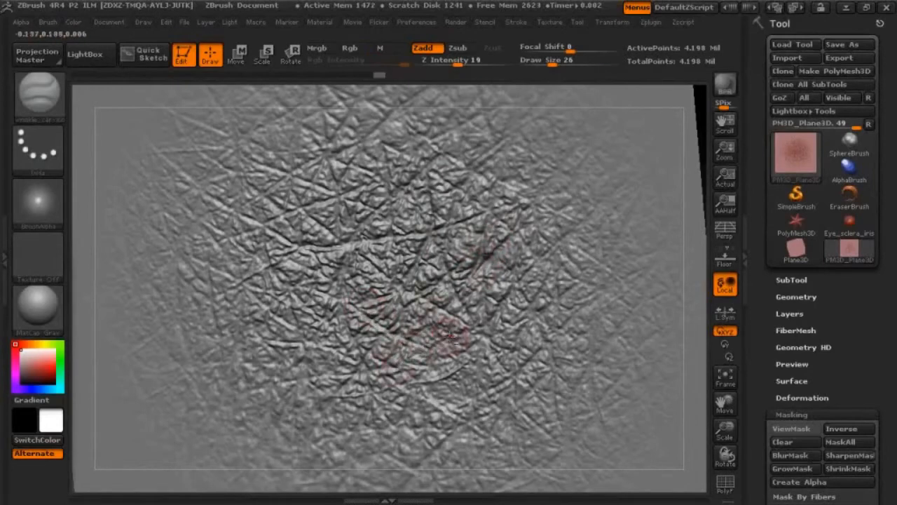
left_click(411, 356)
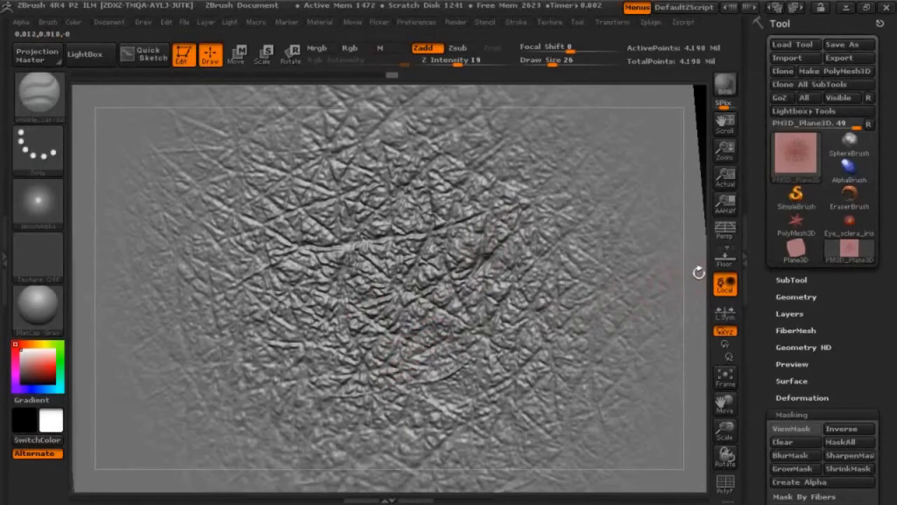
left_click_drag(699, 272, 703, 273)
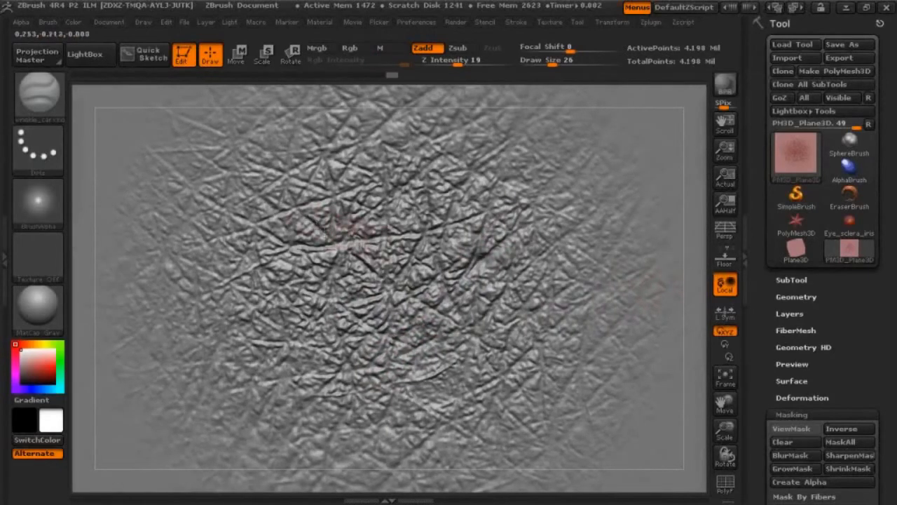
Step: Gently inflate the middle of the skin with the Inflat brush at Z Intensity 1, first at Draw Size 75 and finally 143
key("b")
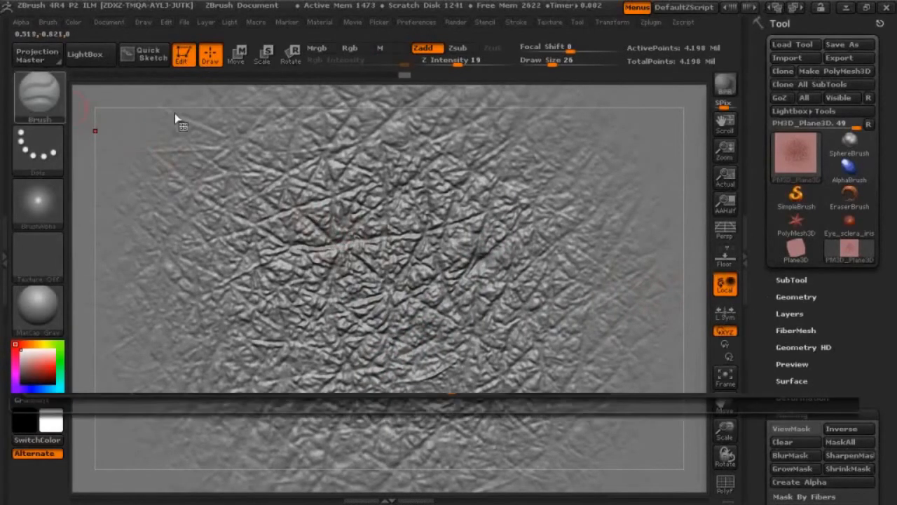
left_click(159, 109)
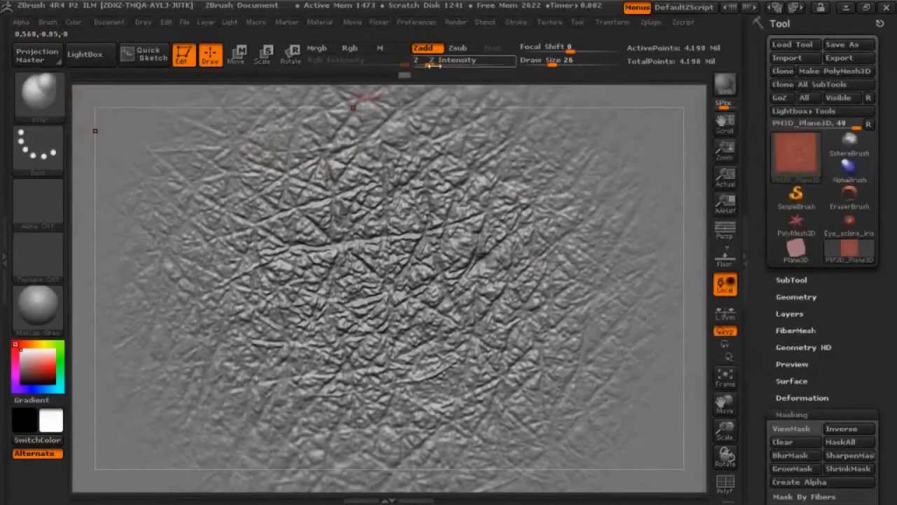
left_click_drag(424, 60, 424, 65)
key("space")
left_click_drag(431, 241, 453, 241)
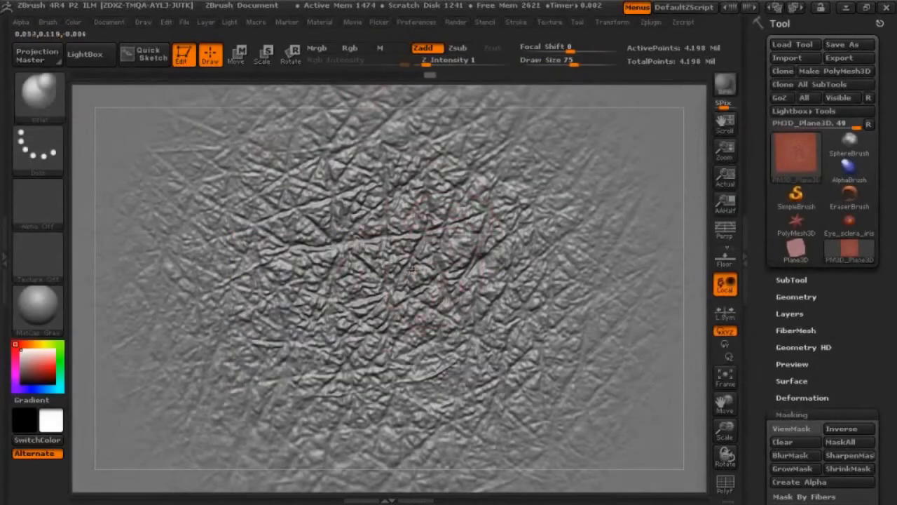
key("space")
left_click_drag(412, 269, 441, 269)
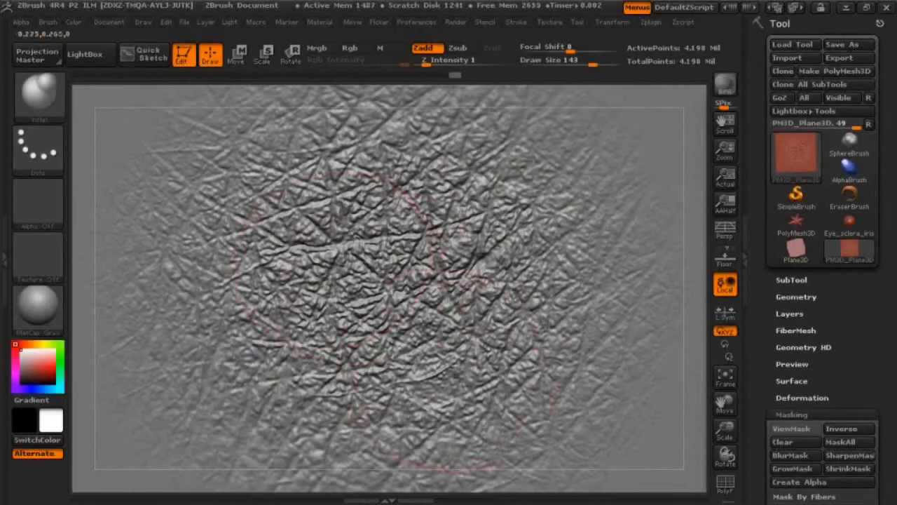
Step: Return to the wrinkle_carving brush, set its Draw Size to 47 and carve creases in the upper middle of the skin
mouse_move(695, 320)
left_mouse_down()
mouse_move(691, 297)
mouse_move(693, 316)
mouse_move(624, 319)
left_mouse_up()
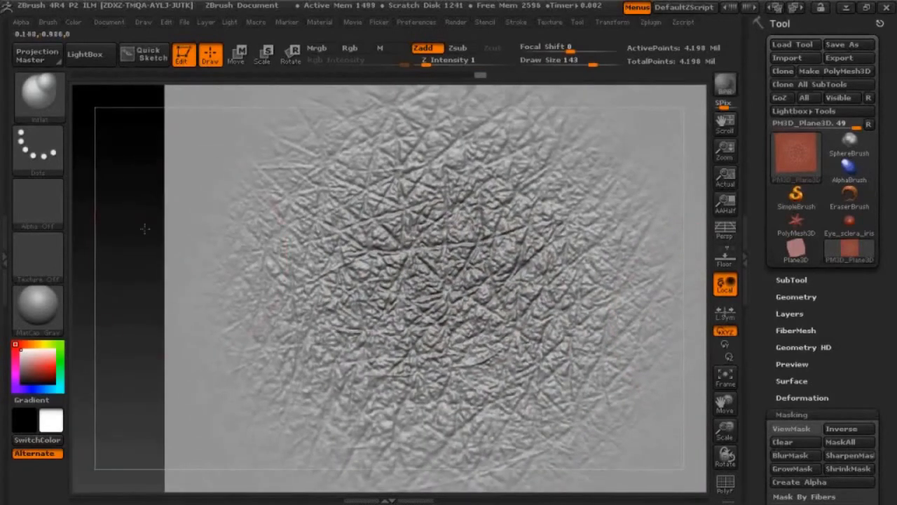
left_click_drag(144, 231, 116, 206, "alt")
left_click(39, 97)
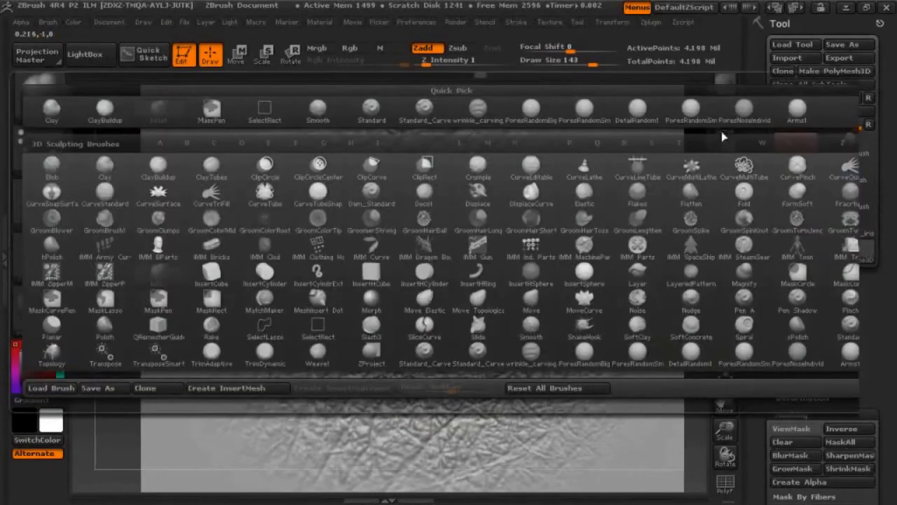
left_click(489, 112)
key("space")
left_click_drag(474, 250, 448, 251)
key("space")
left_click_drag(459, 208, 444, 208)
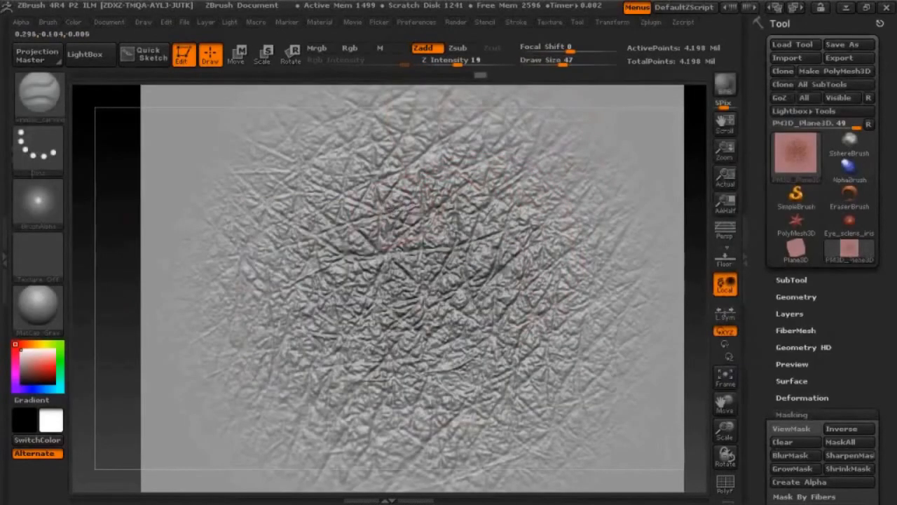
Step: Lower the carving brush to Z Intensity 12 and Draw Size 32 and cut finer creases above the skin's centre
left_click_drag(454, 62, 443, 63)
key("space")
left_click_drag(412, 200, 393, 200)
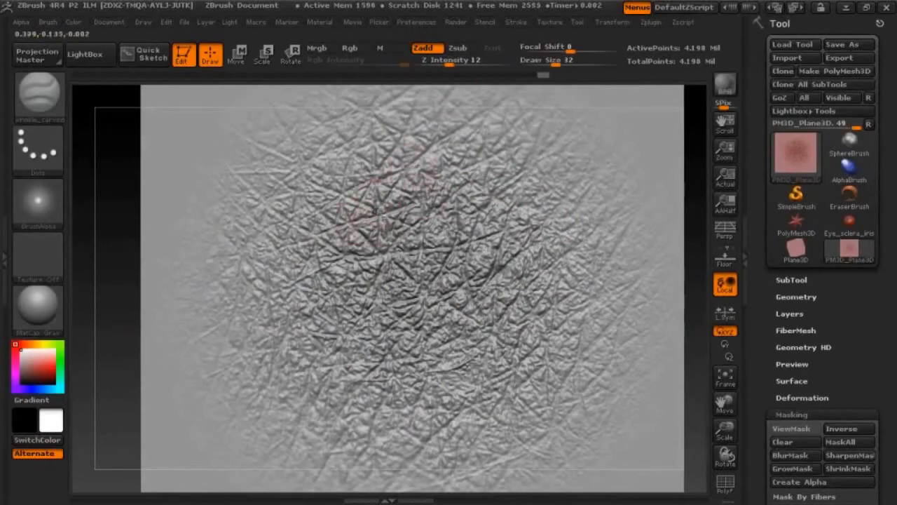
Step: Choose the PoresRandomBig brush and spray large pores over the middle of the wrinkled skin
left_click(50, 95)
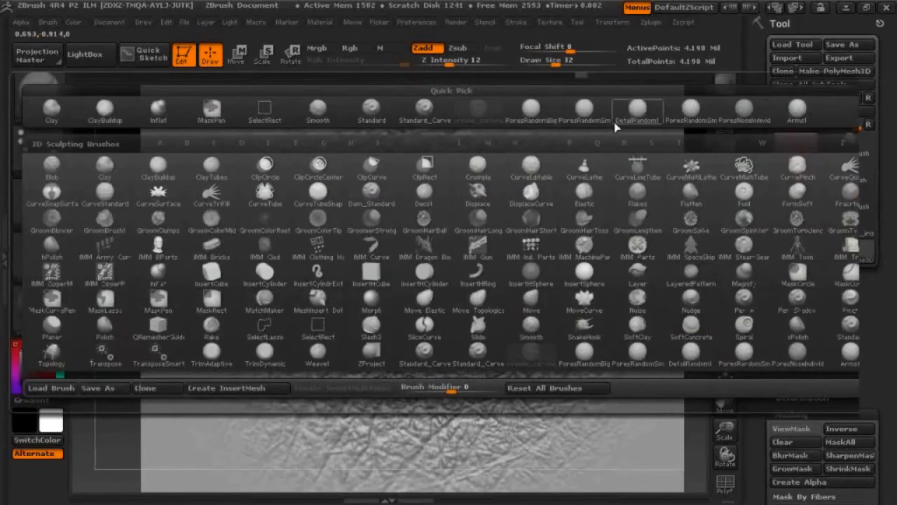
mouse_move(636, 120)
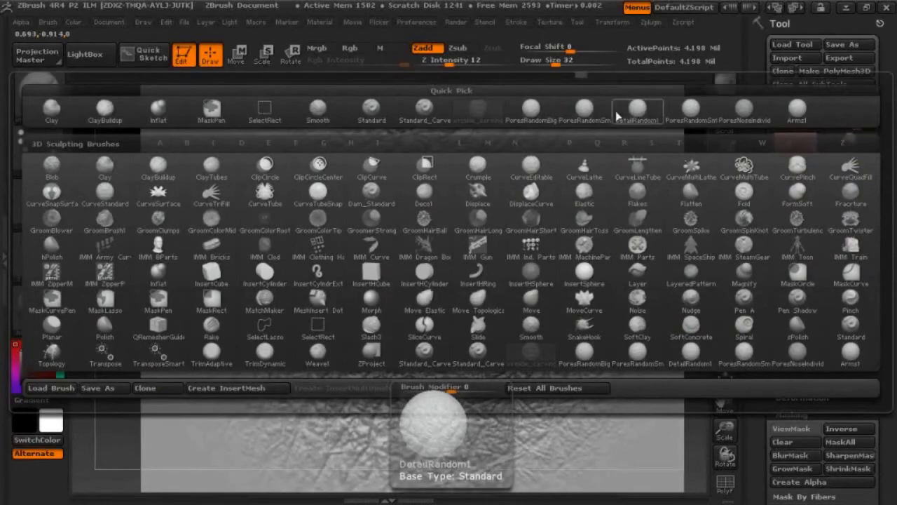
left_click(553, 115)
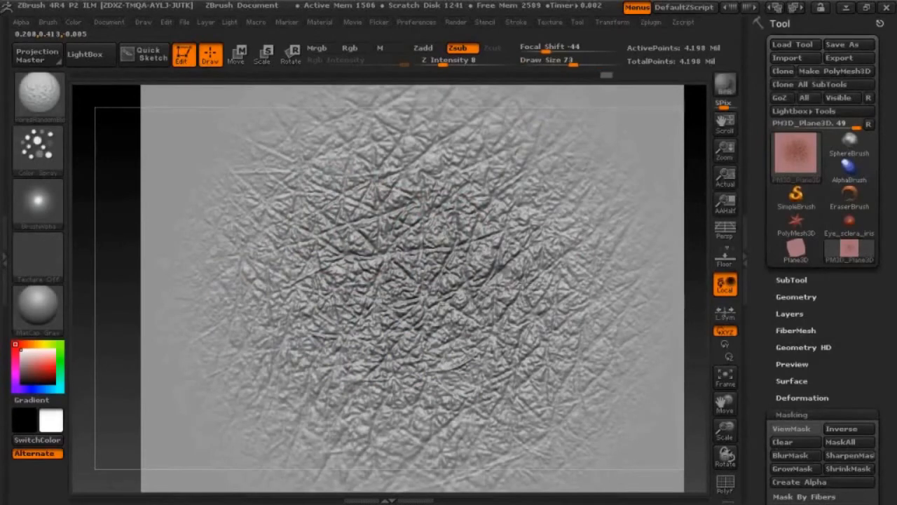
Step: Switch to the small random pores brush and spray raised fine detail over the skin at Z Intensity 15 and Draw Size 34
key("b")
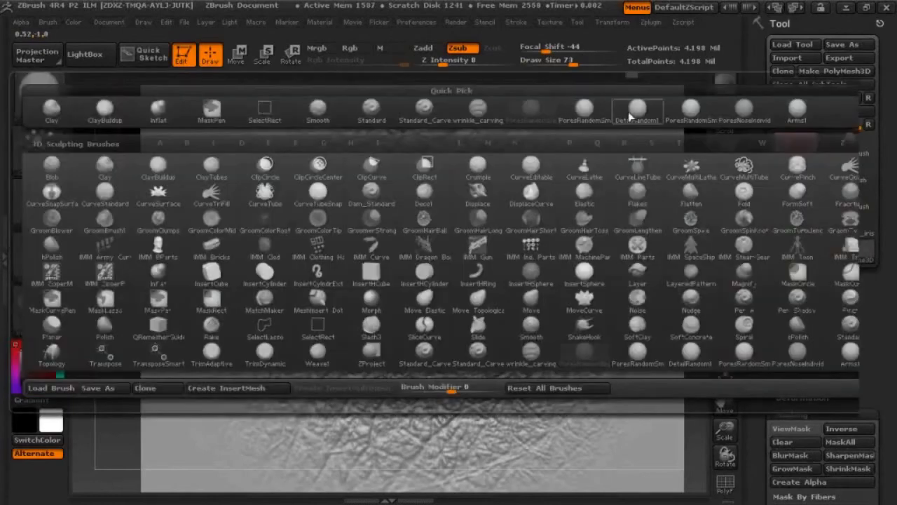
left_click(687, 112)
key("space")
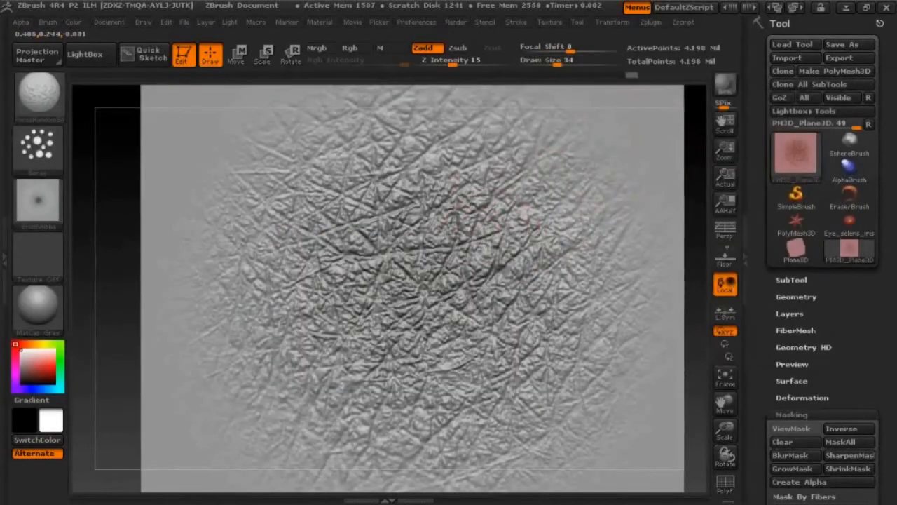
left_click_drag(698, 334, 681, 334)
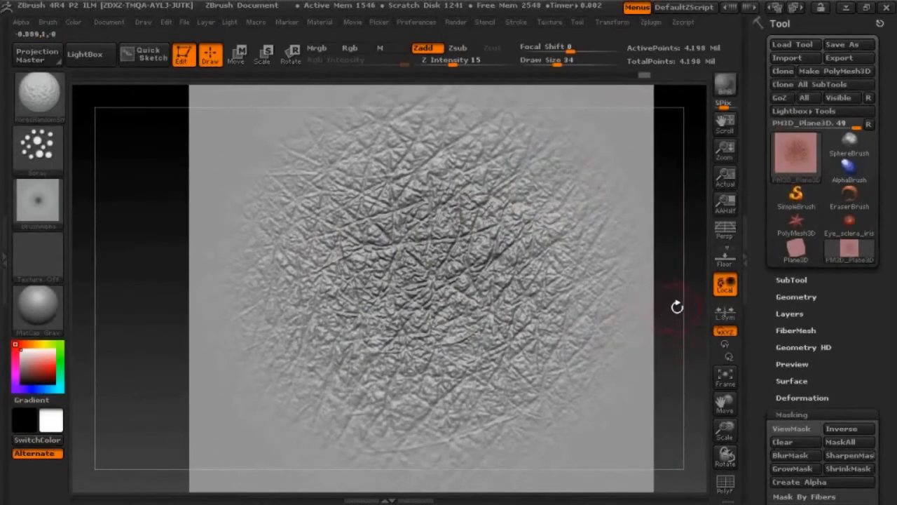
mouse_move(674, 304)
left_mouse_down()
mouse_move(637, 295)
mouse_move(657, 294)
mouse_move(644, 271)
mouse_move(640, 280)
mouse_move(643, 262)
left_mouse_up()
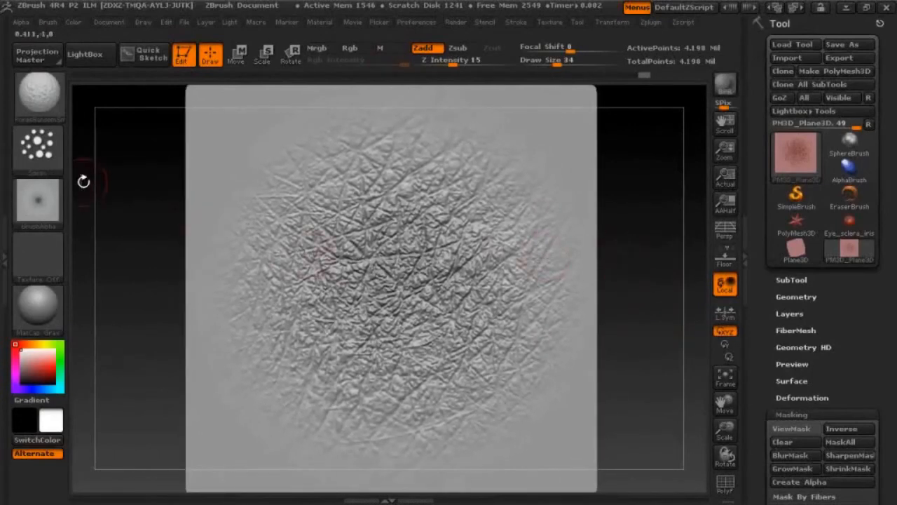
Step: Select the Standard brush and capture the plane on the canvas as a new alpha with GrabDoc
left_click(42, 197)
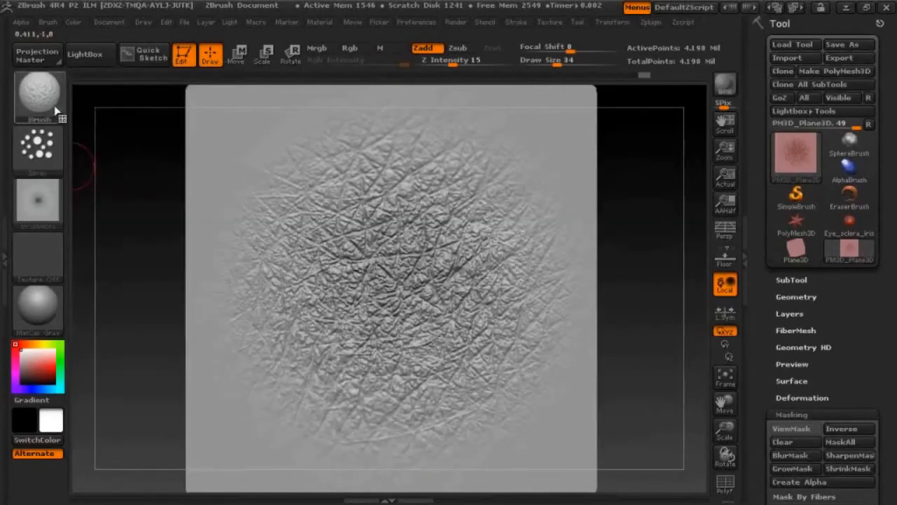
left_click(56, 111)
left_click(369, 120)
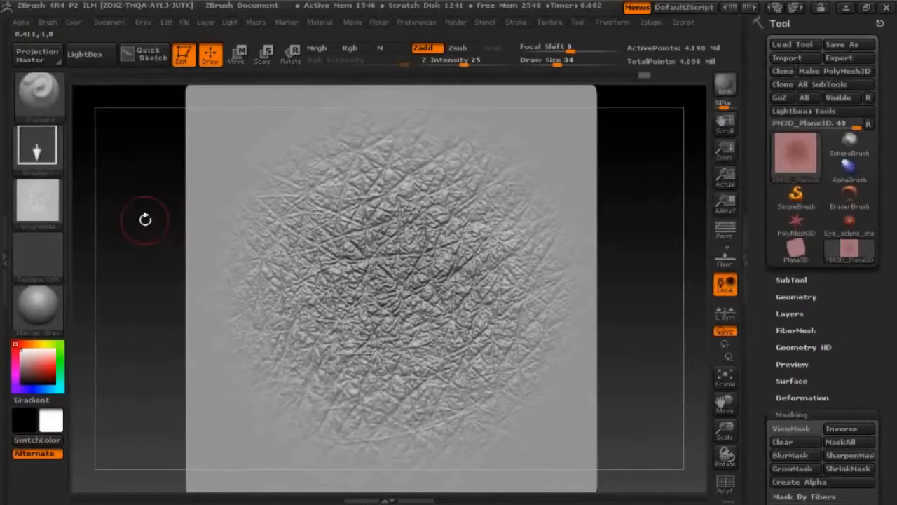
left_click(45, 201)
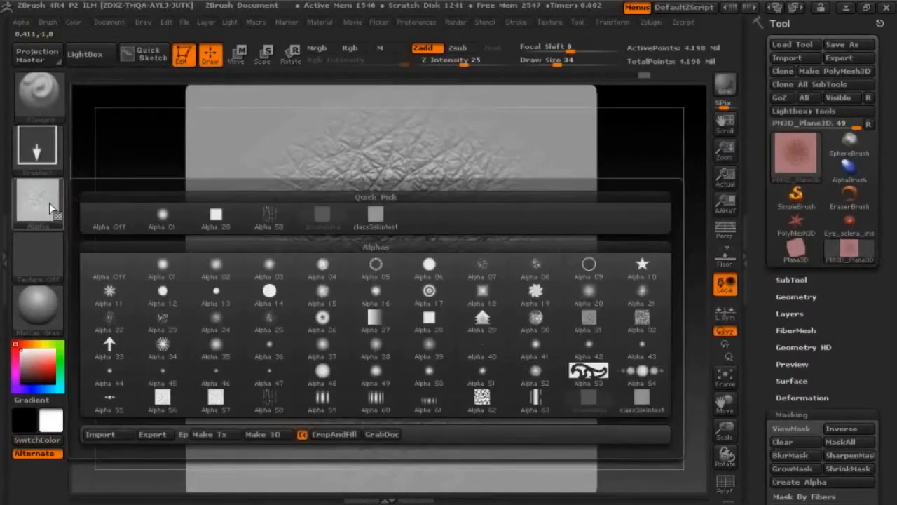
left_click(383, 434)
mouse_move(35, 195)
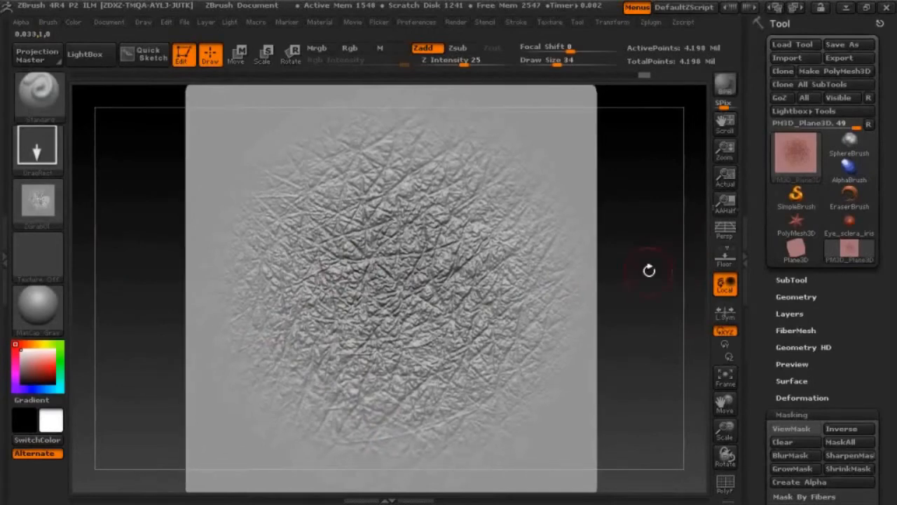
Step: Fit the whole plane squarely in the view and switch to the MRGBZGrabber tool, choosing to always switch out of Edit mode
mouse_move(649, 270)
left_mouse_down()
mouse_move(639, 262)
mouse_move(654, 213)
mouse_move(639, 274)
left_mouse_up()
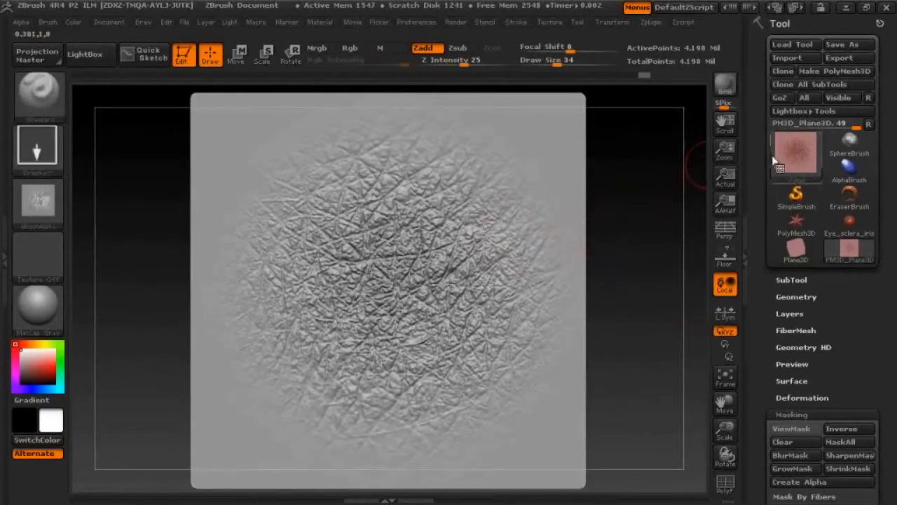
left_click_drag(639, 271, 677, 246)
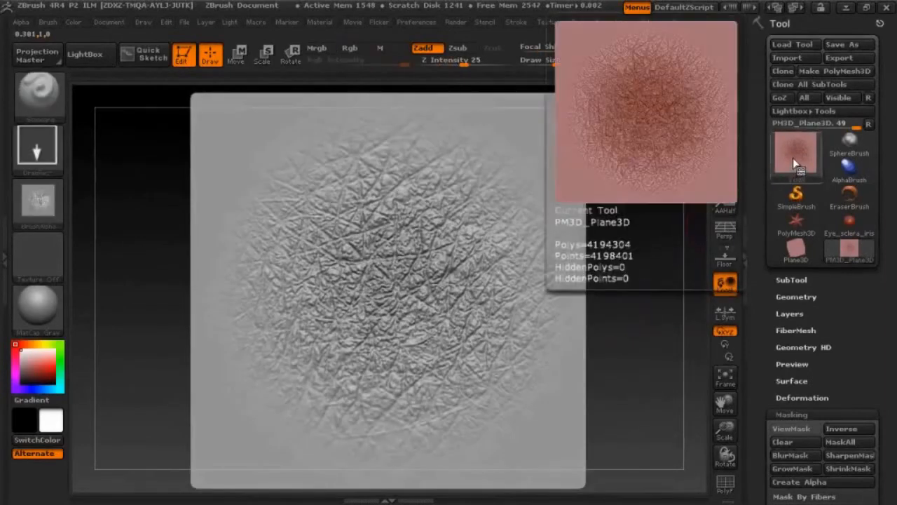
left_click(794, 154)
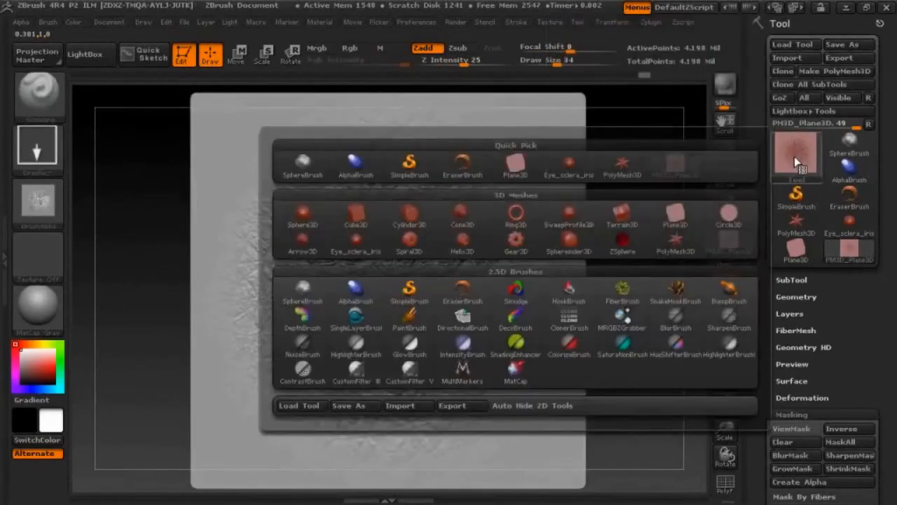
left_click(630, 321)
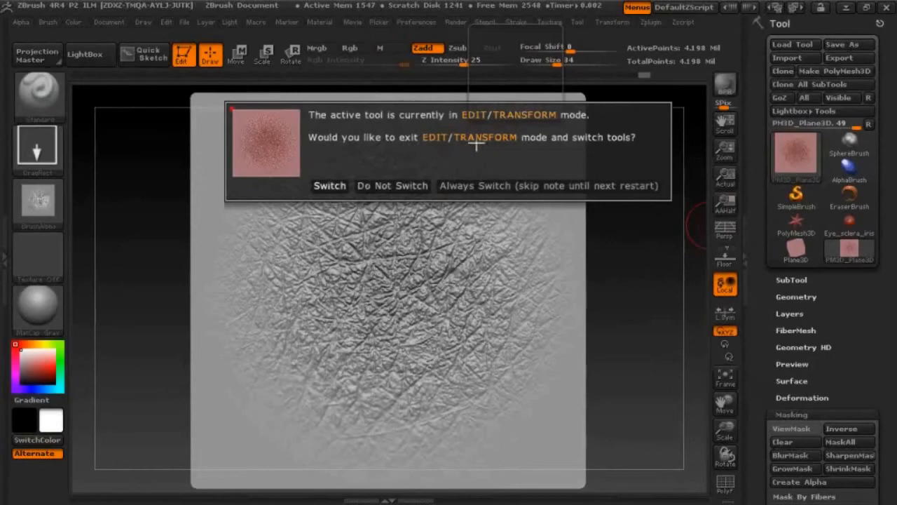
left_click(516, 186)
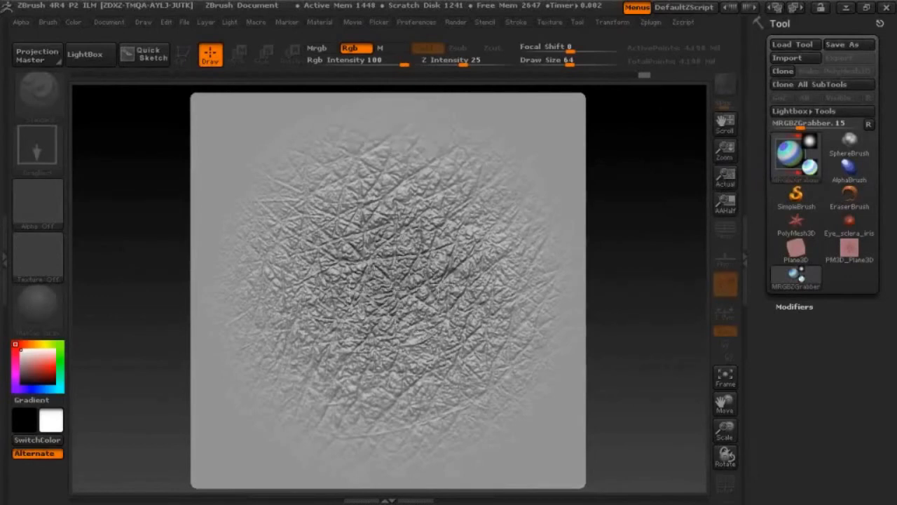
Step: Capture the sculpted skin area from the plane's centre outward with MRGBZGrabber, and turn the grabbed texture off while keeping the alpha
mouse_move(393, 289)
left_mouse_down()
mouse_move(468, 391)
mouse_move(630, 435)
left_mouse_up()
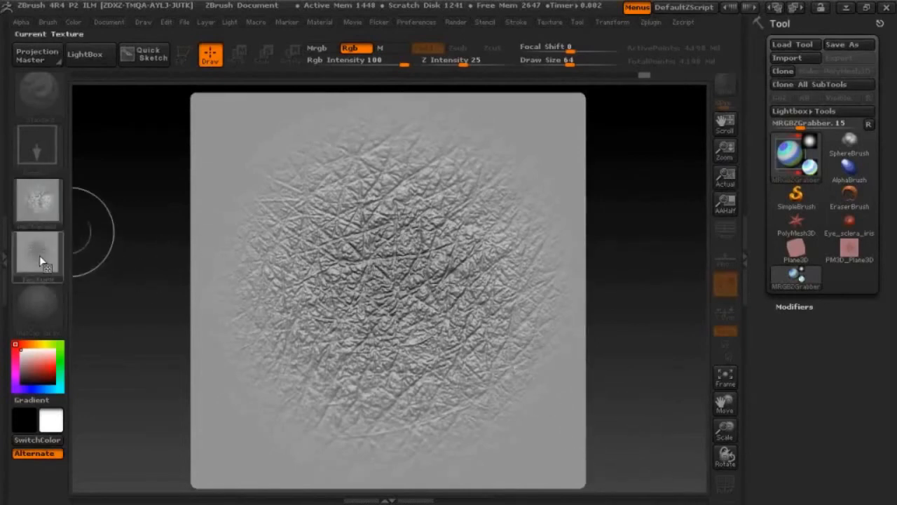
mouse_move(41, 260)
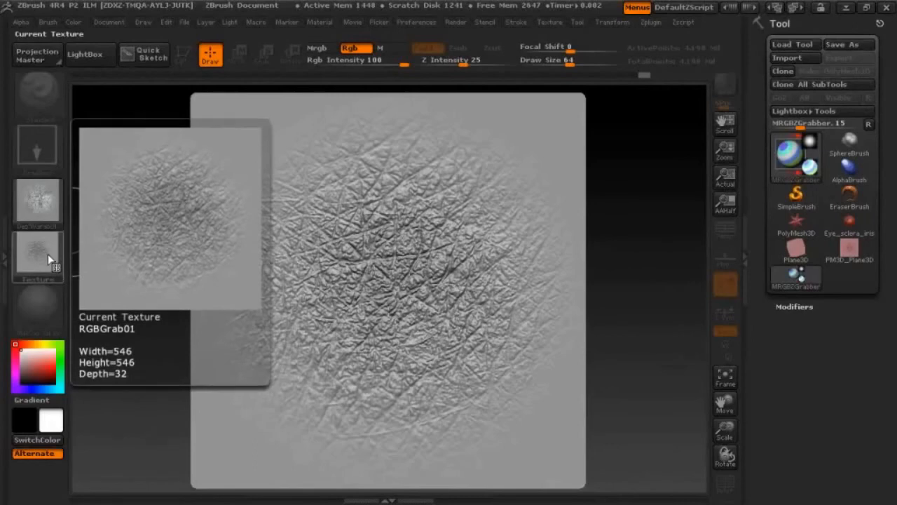
left_click(49, 259)
left_click(104, 267)
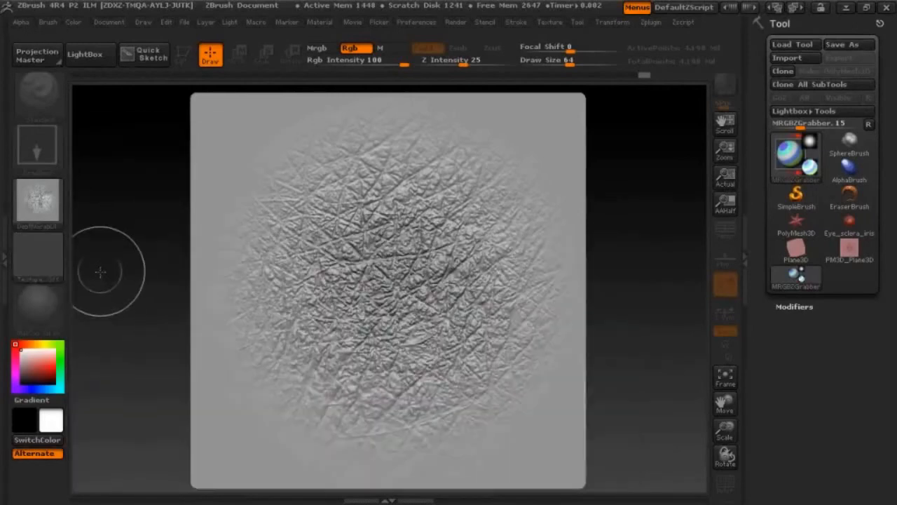
mouse_move(47, 215)
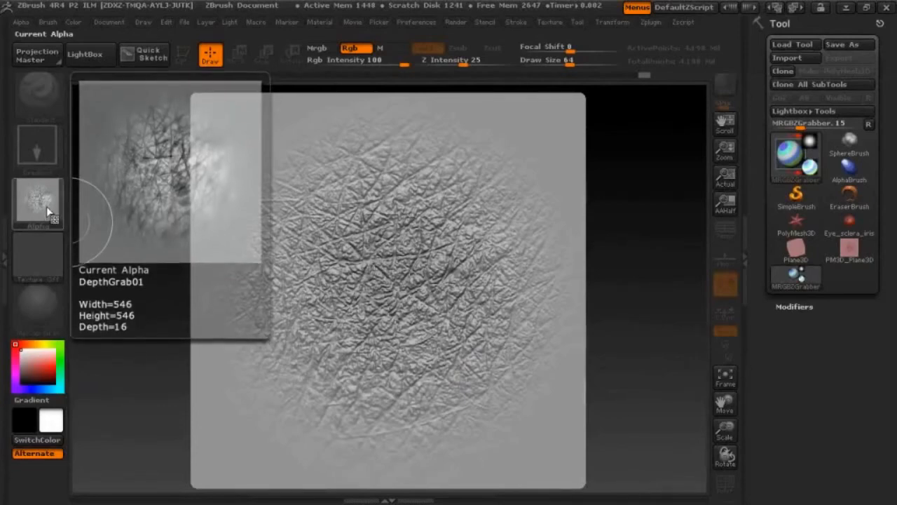
Step: Modify the grabbed depth alpha with a radial fade of 13, a MidValue of 71 and a maximized range
left_click(21, 22)
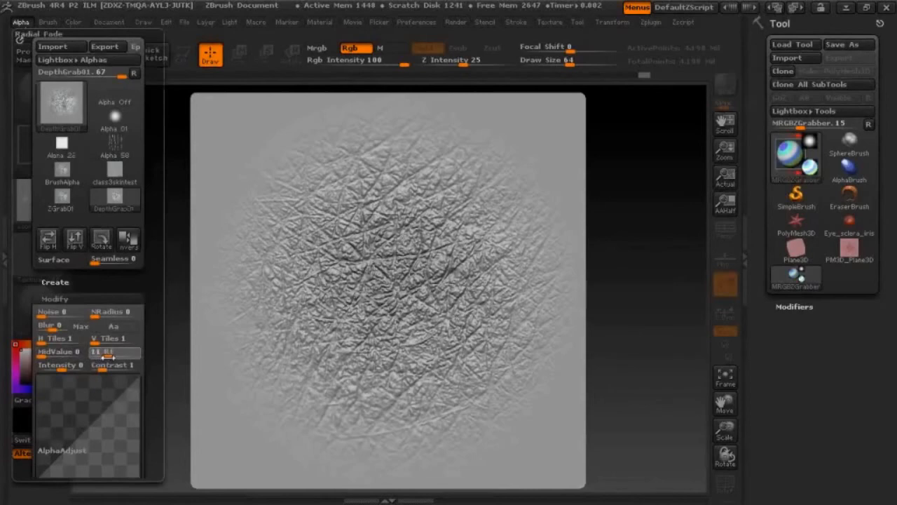
left_click_drag(106, 356, 98, 356)
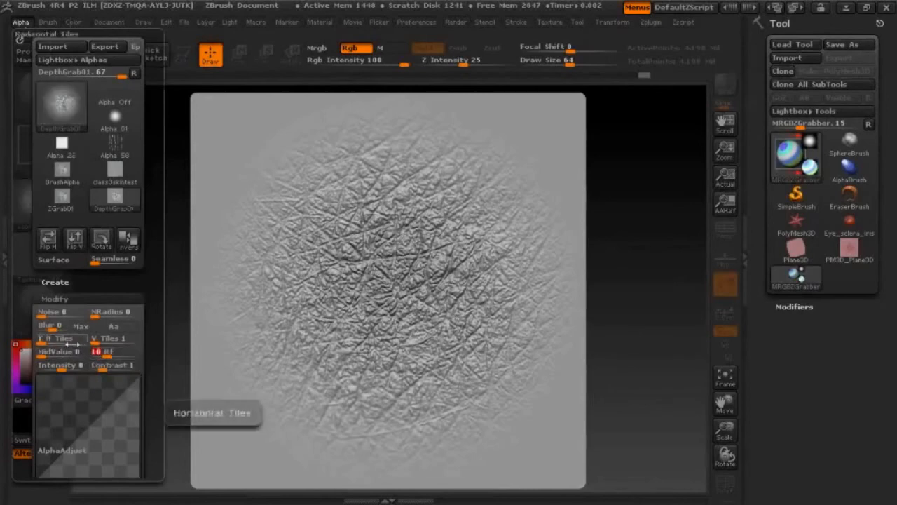
mouse_move(57, 351)
left_mouse_down()
mouse_move(108, 356)
mouse_move(70, 354)
left_mouse_up()
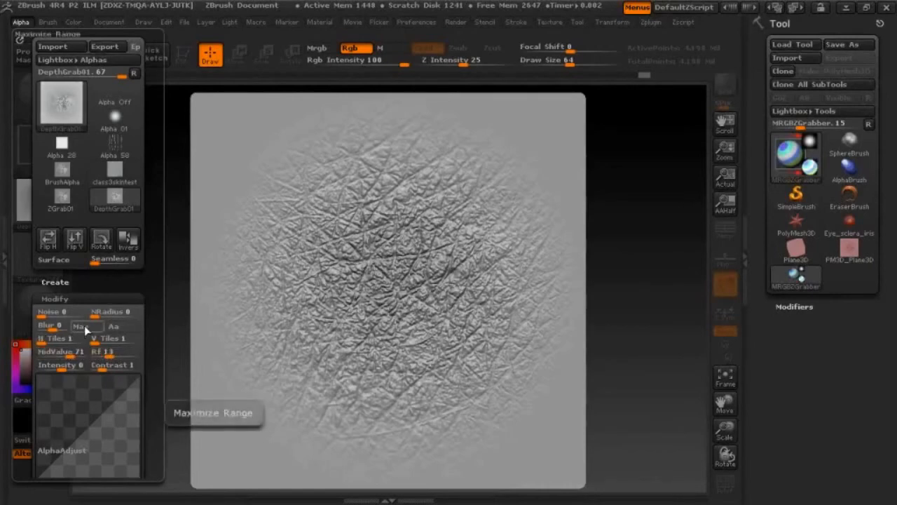
left_click(81, 326)
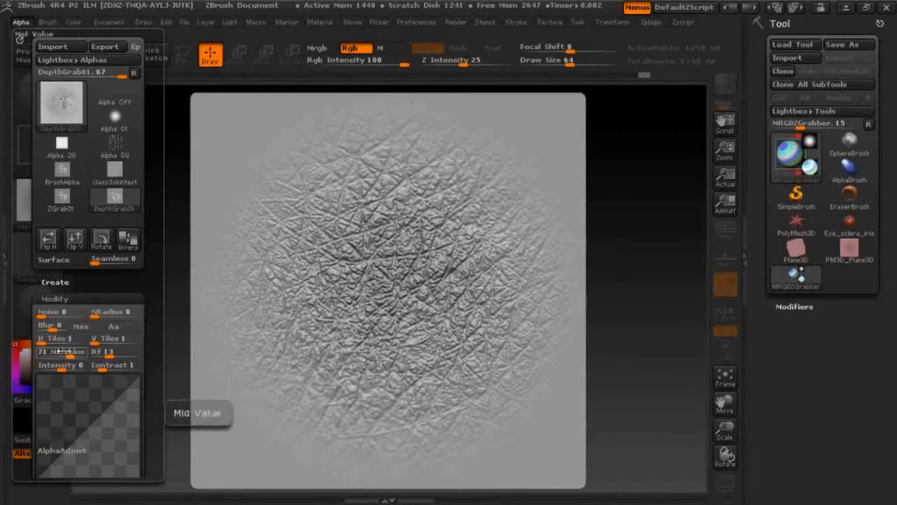
Step: Reset the grabbed alpha's intensity to 0 and fine-tune its MidValue
left_click_drag(53, 369, 61, 367)
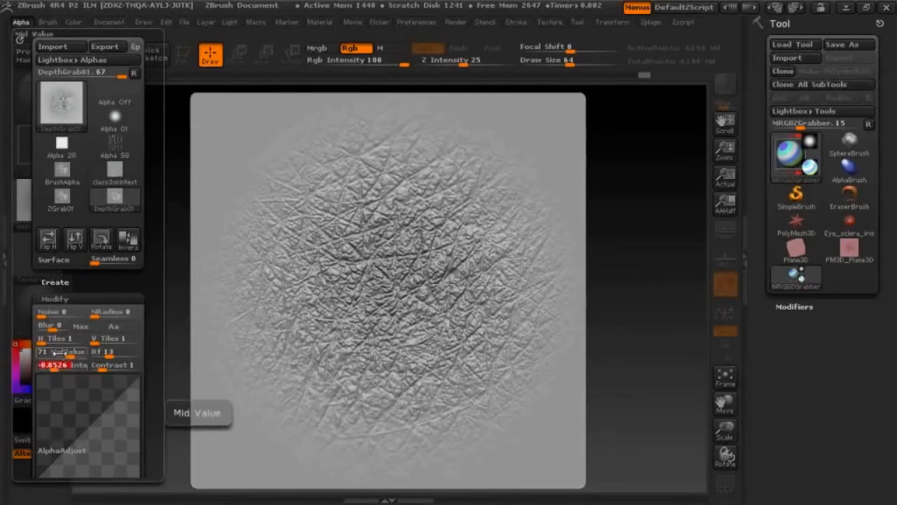
left_click_drag(69, 355, 64, 354)
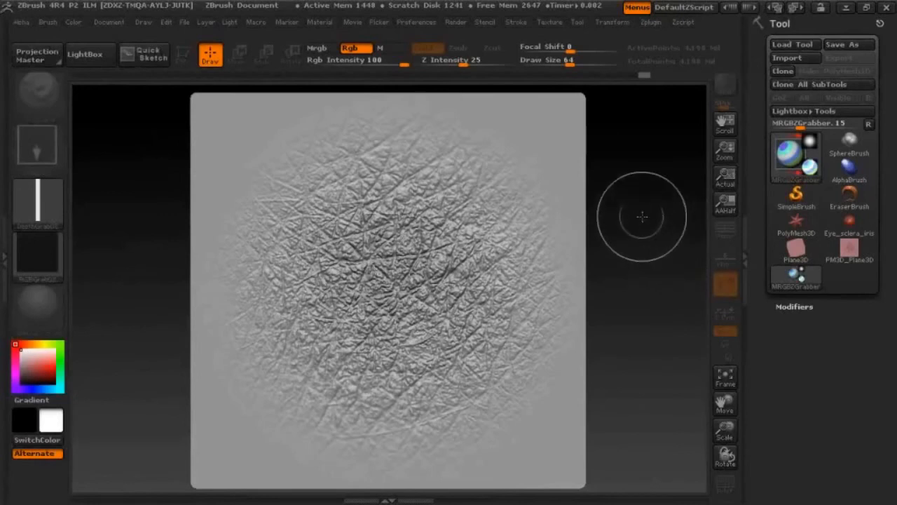
Step: Switch to the Eye_sclera_iris tool, clear the canvas, draw the eyeball on it and enter Edit mode
left_click(849, 226)
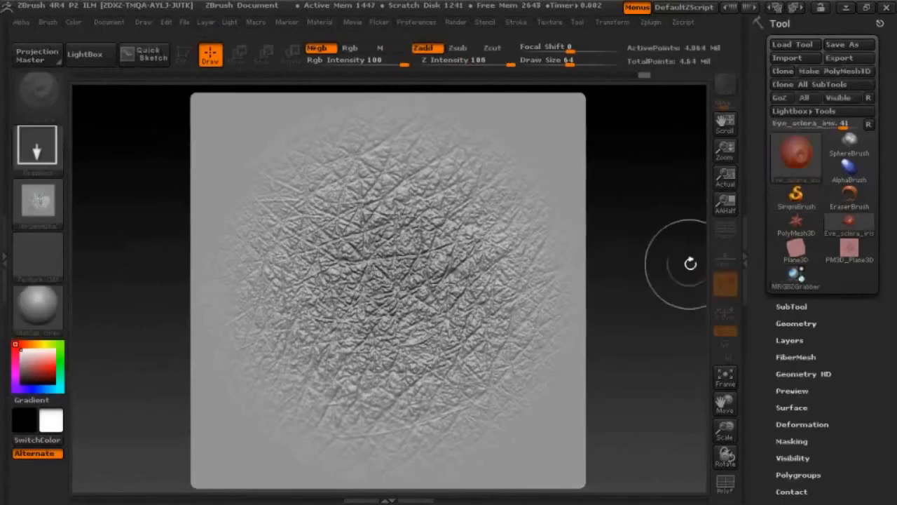
key("ctrl+n")
left_click_drag(421, 297, 512, 392)
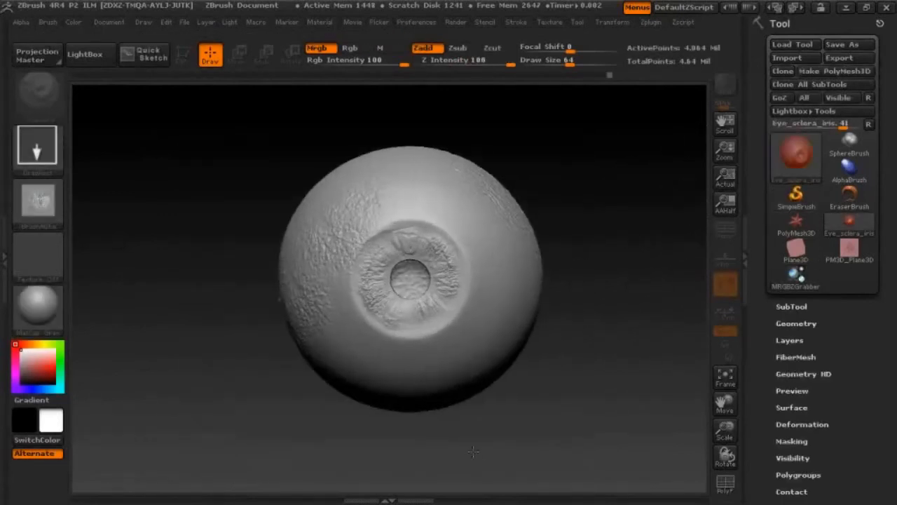
left_click(184, 57)
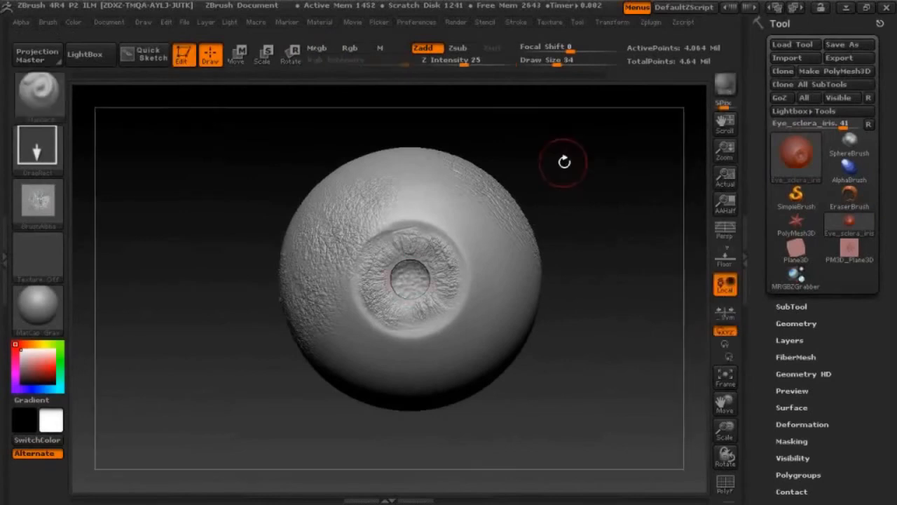
Step: Try stamping the current brush alpha on the smooth lower part of the eyeball and undo the stamp
mouse_move(564, 162)
left_mouse_down()
mouse_move(585, 157)
mouse_move(585, 225)
left_mouse_up()
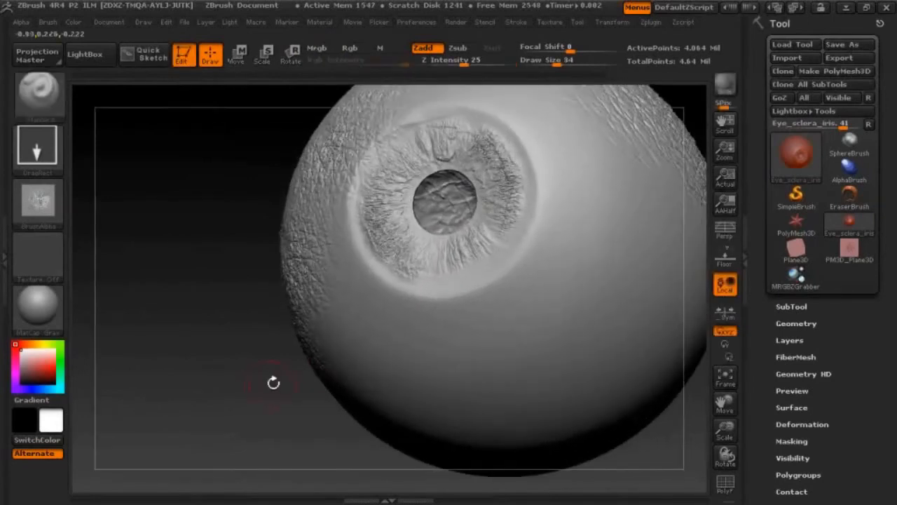
left_click_drag(272, 381, 144, 340, "alt")
left_click_drag(574, 371, 536, 330)
left_click_drag(388, 262, 452, 328)
key("ctrl+z")
left_click_drag(574, 390, 578, 448, "alt")
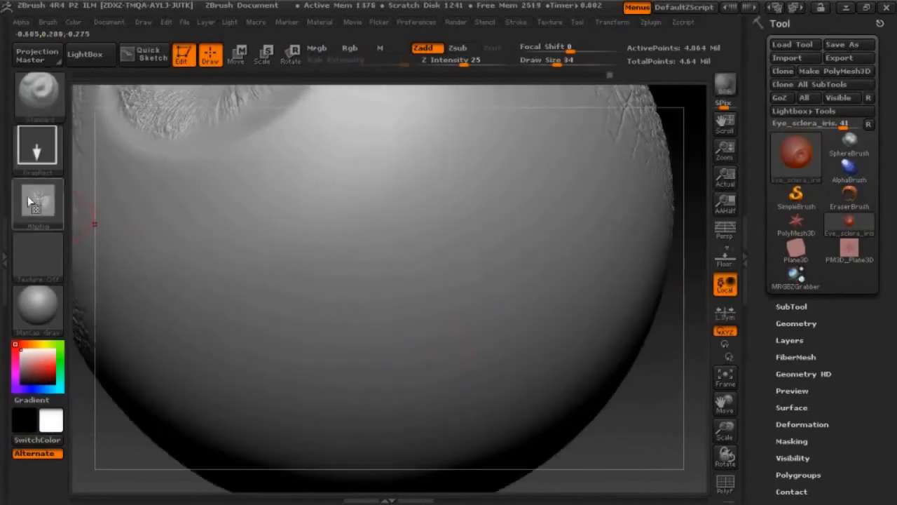
Step: Set the current brush alpha's radial fade to 10 and adjust its MidValue
left_click(21, 23)
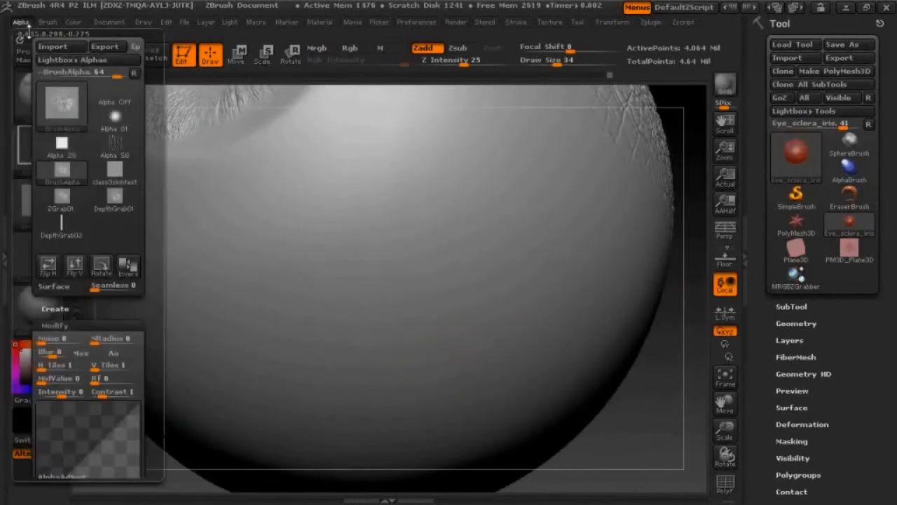
left_click(105, 379)
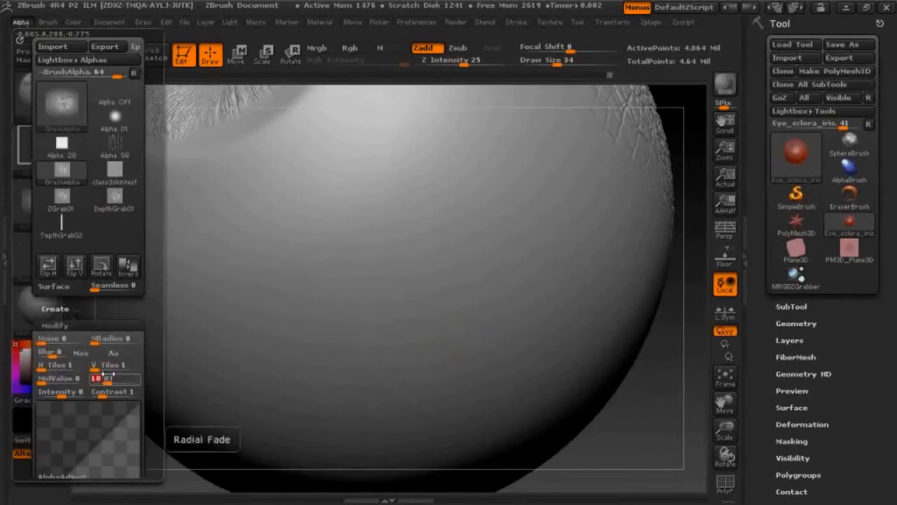
left_click(47, 379)
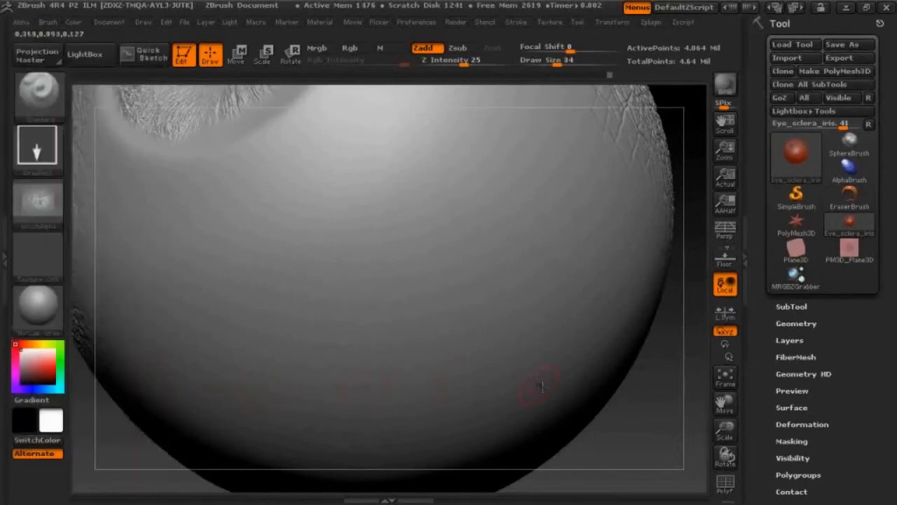
Step: Select the DepthGrab01 alpha, try one stamp of it below the iris and undo that stamp
left_click_drag(632, 423, 528, 308, "alt")
left_click(38, 201)
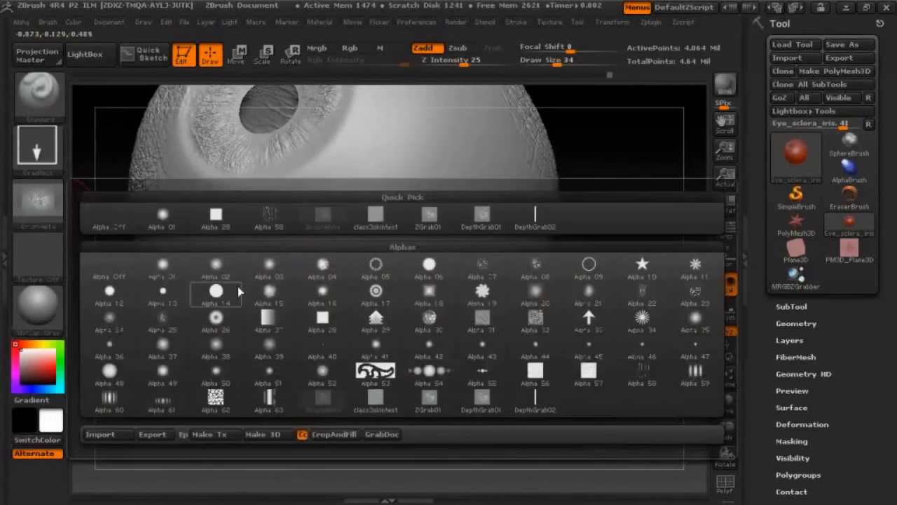
left_click(487, 215)
mouse_move(375, 242)
left_mouse_down()
mouse_move(426, 417)
mouse_move(427, 398)
left_mouse_up()
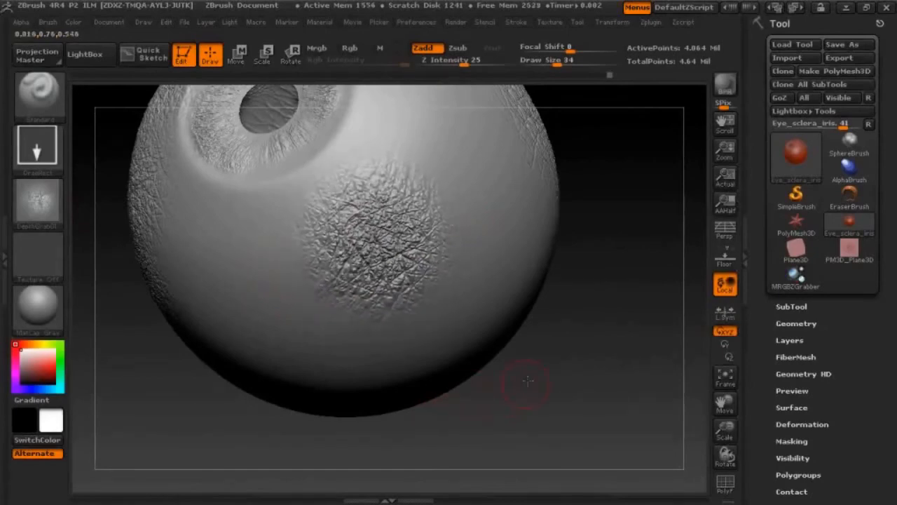
left_click_drag(525, 381, 551, 246)
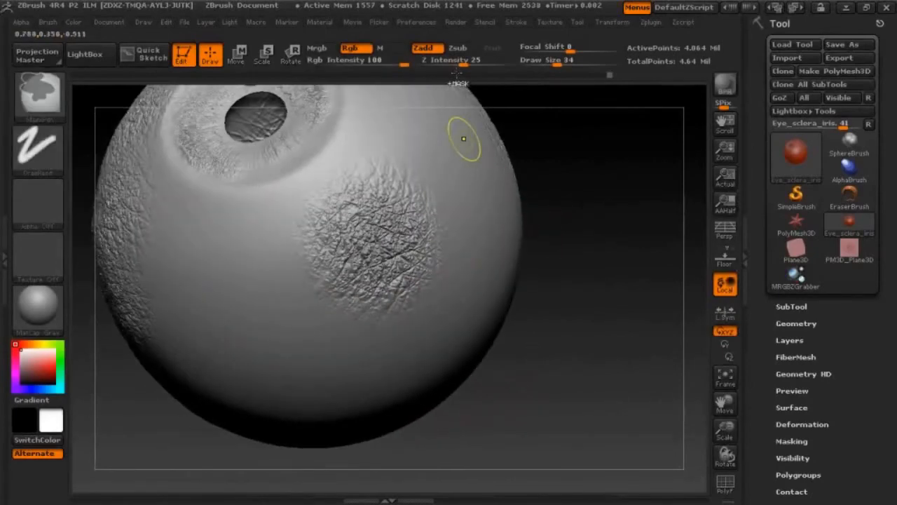
key("ctrl+z")
Step: Set Z Intensity to 19 and stamp overlapping skin patches across the smooth area of the eyeball below the iris
left_click_drag(457, 62, 455, 63)
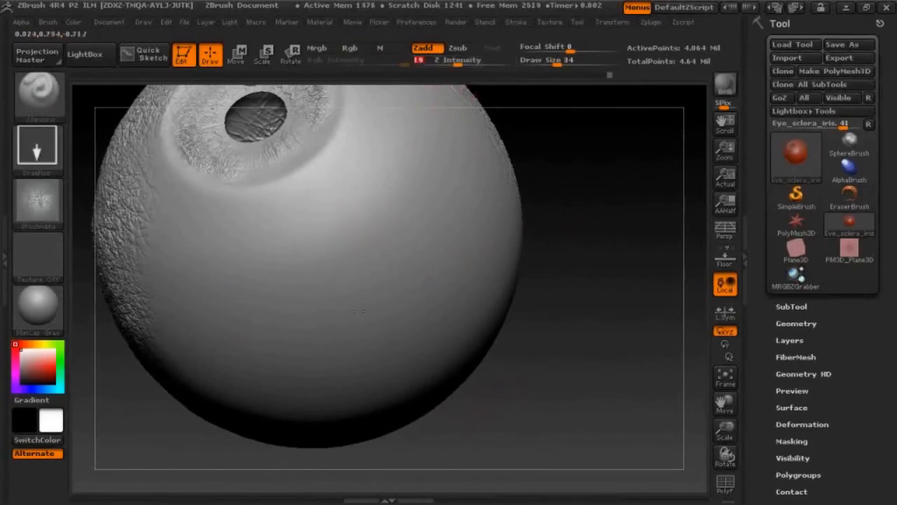
left_click_drag(333, 249, 403, 405)
left_click_drag(427, 287, 499, 426)
left_click_drag(399, 425, 404, 435)
left_click_drag(550, 398, 484, 403)
left_click_drag(249, 284, 340, 425)
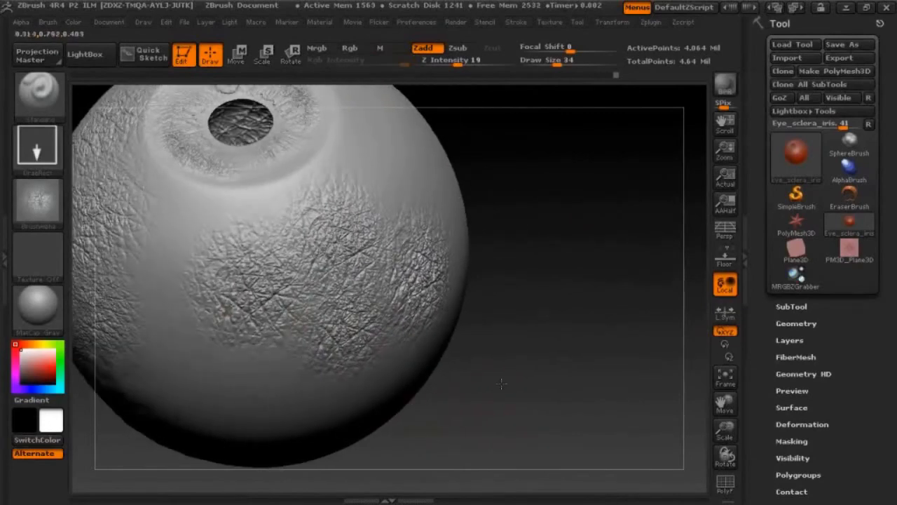
left_click_drag(501, 383, 561, 389)
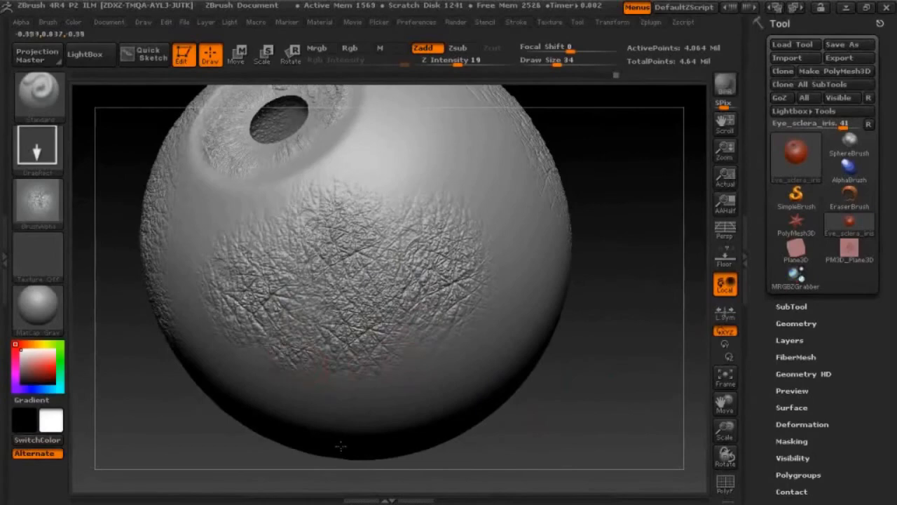
left_click_drag(623, 337, 366, 203)
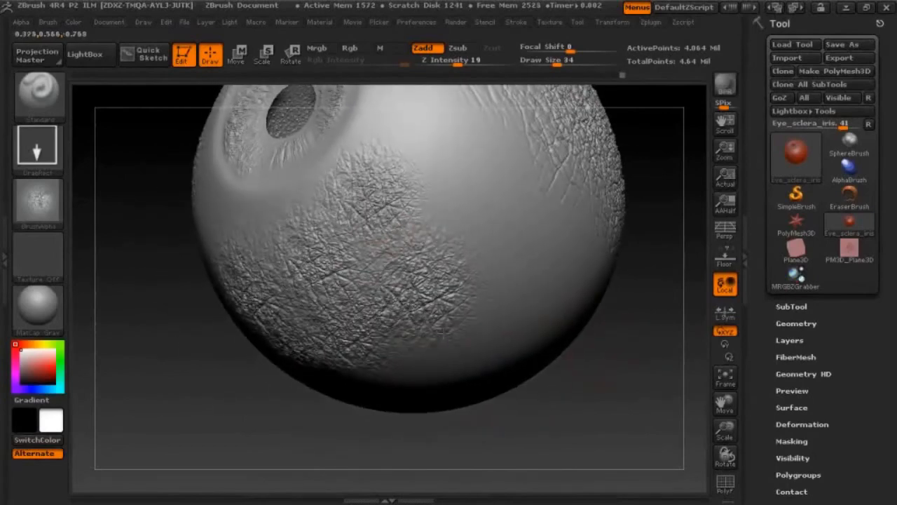
left_click_drag(570, 416, 381, 270)
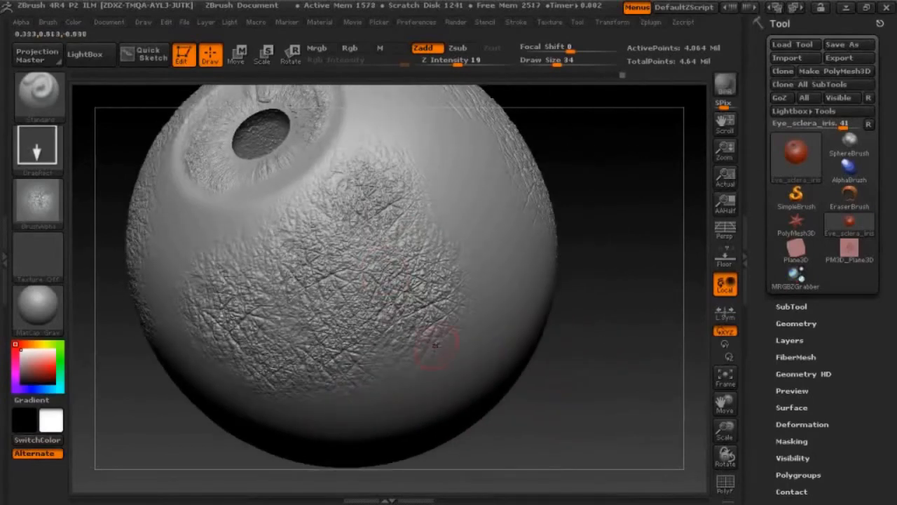
mouse_move(603, 311)
left_mouse_down()
mouse_move(554, 326)
mouse_move(607, 306)
left_mouse_up()
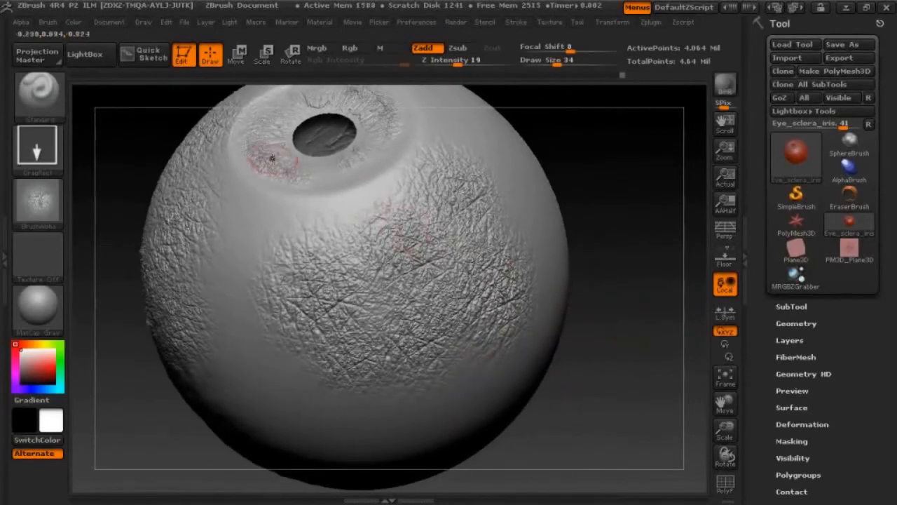
Step: Start saving the brush as a preset and choose the Skin folder inside ZBrush 4R4's ZBrushes directory on drive D
left_click(45, 103)
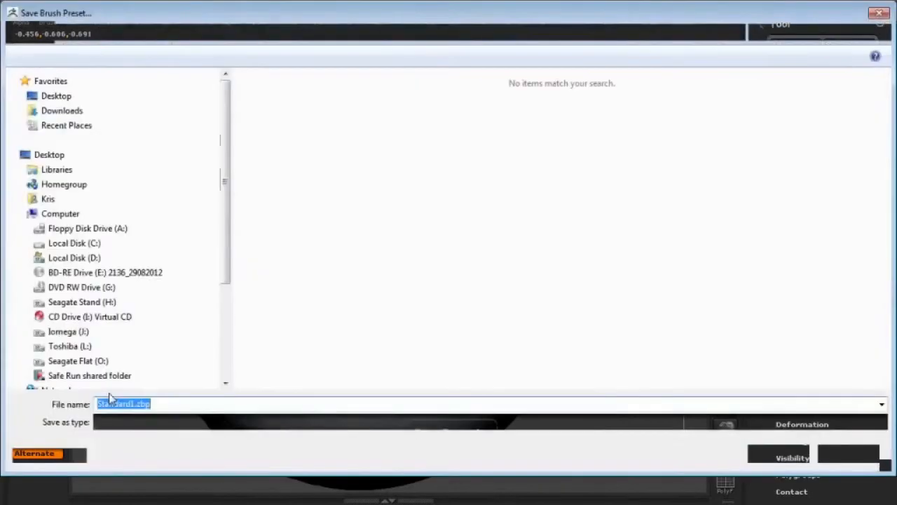
left_click_drag(226, 226, 227, 279)
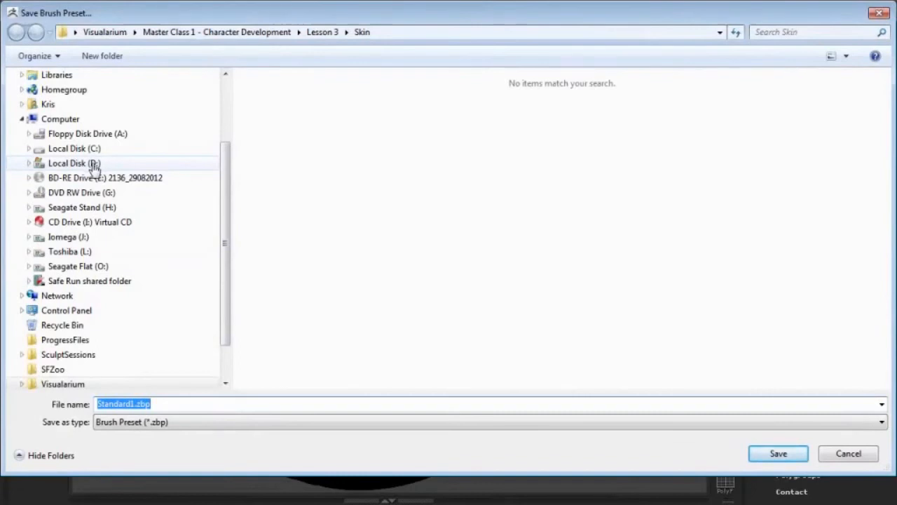
left_click(93, 164)
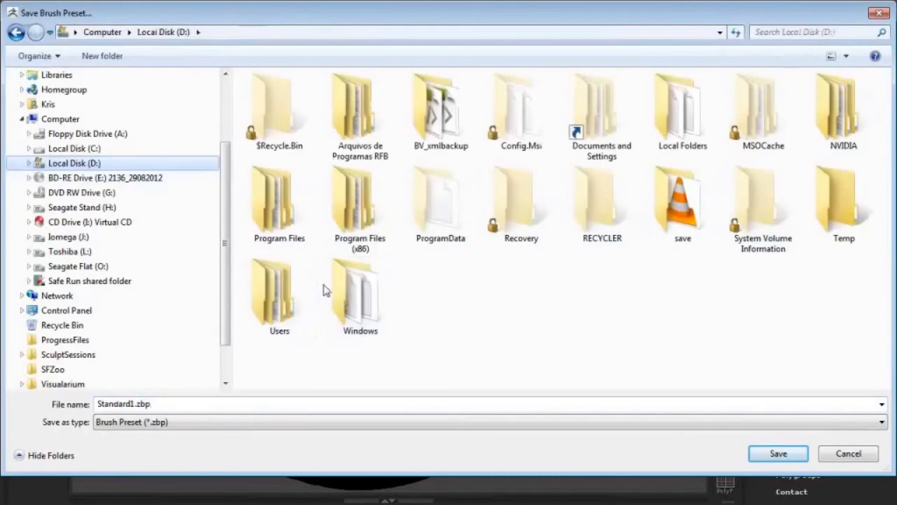
double_click(360, 203)
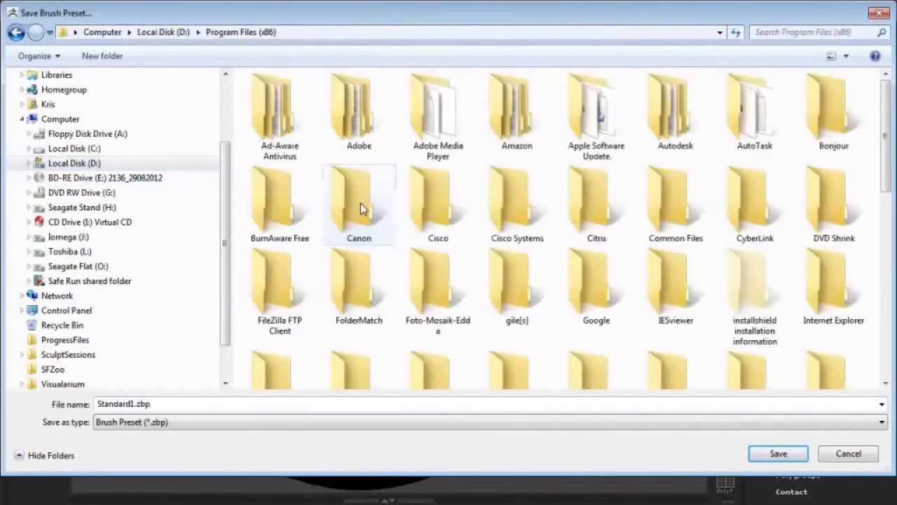
left_click_drag(884, 162, 880, 343)
scroll(700, 315, "up", 2)
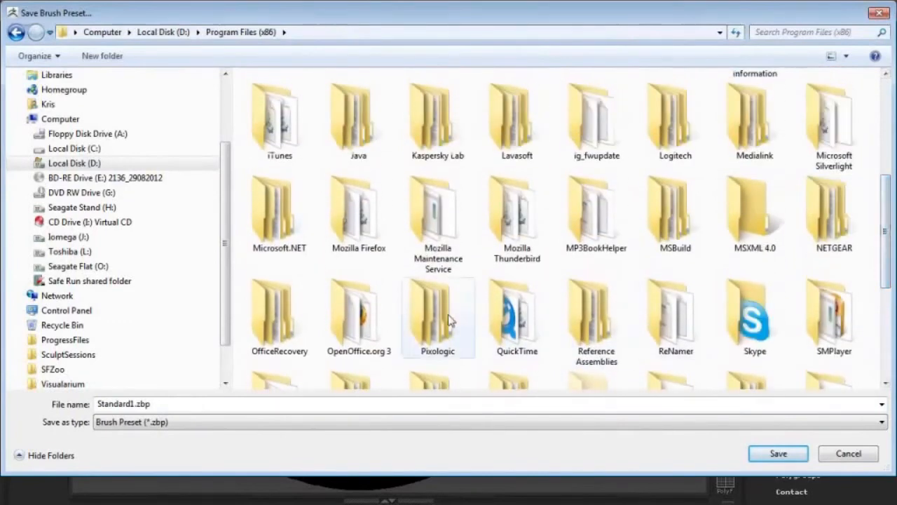
double_click(441, 319)
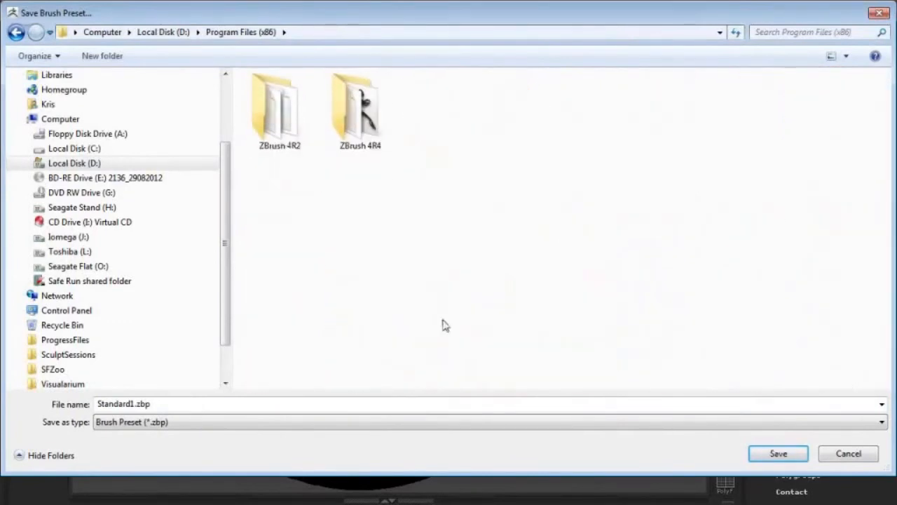
double_click(364, 121)
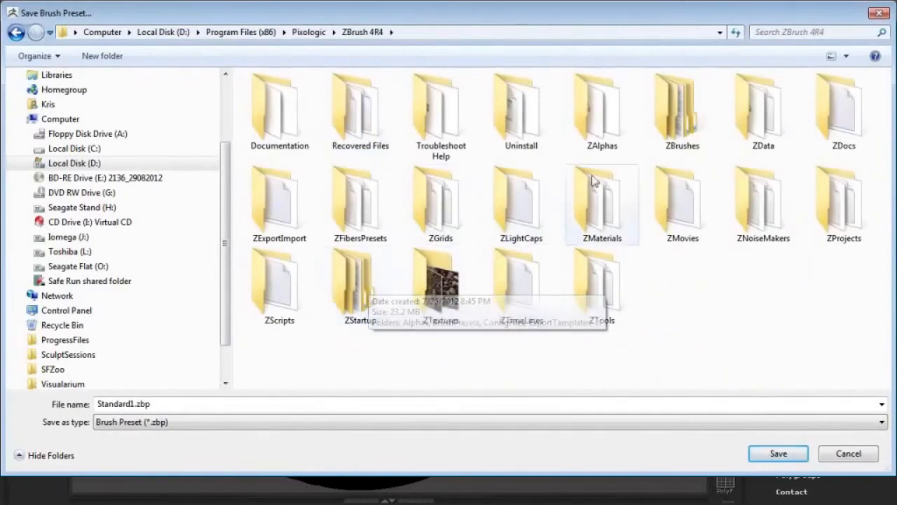
double_click(683, 114)
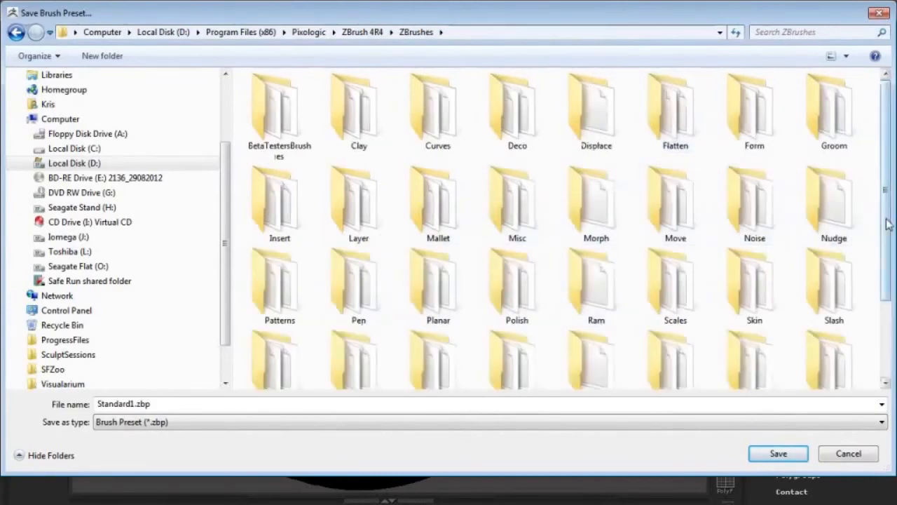
left_click_drag(887, 219, 885, 245)
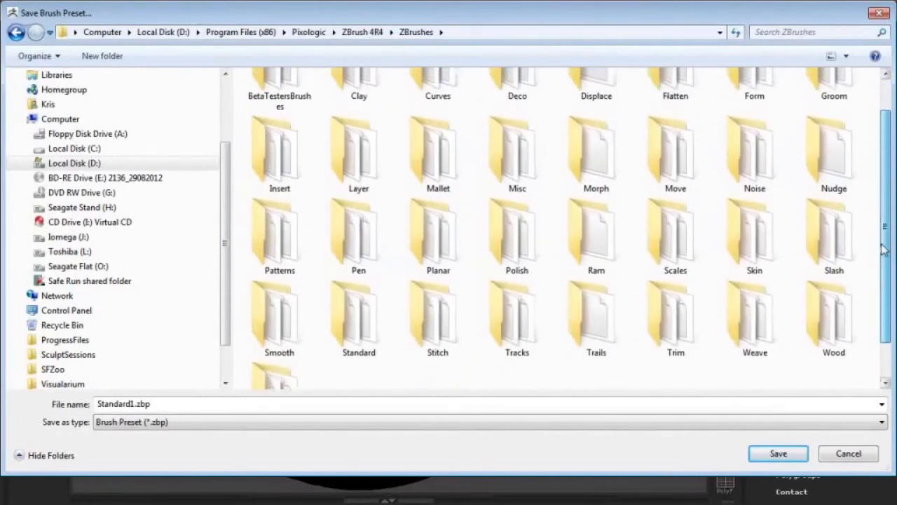
double_click(766, 250)
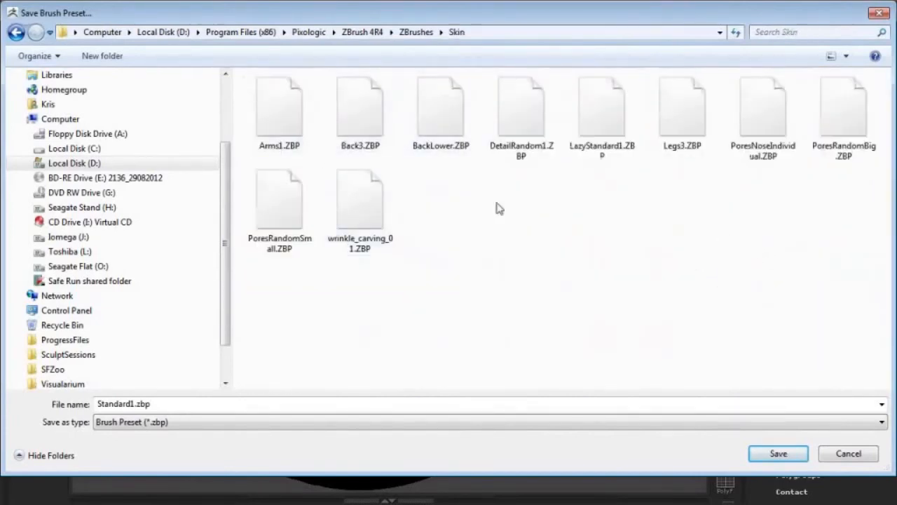
Step: Name the brush preset Module3_skinsample and save it
left_click(133, 404)
left_click(133, 404)
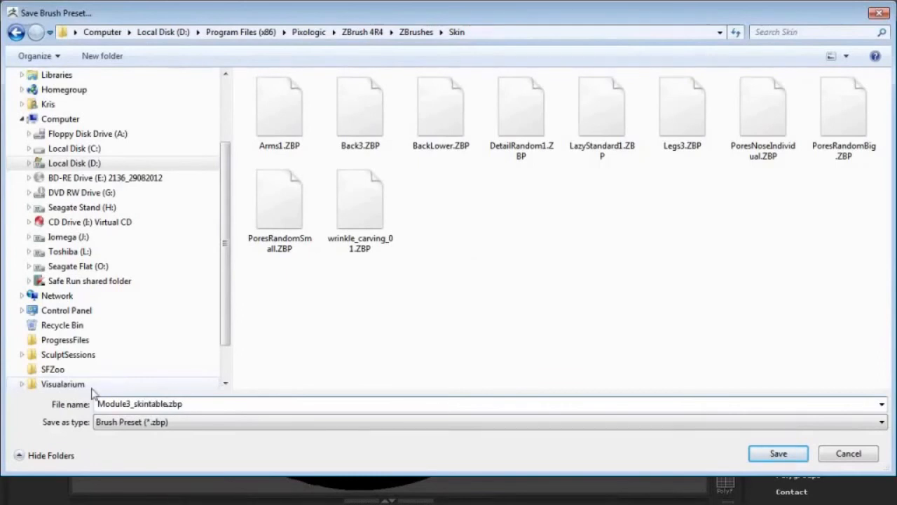
type("ple")
key("Return")
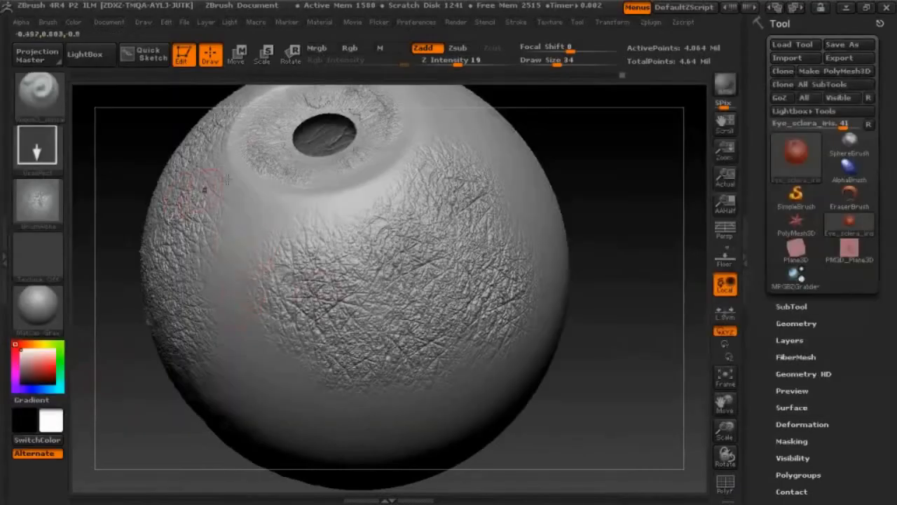
mouse_move(67, 112)
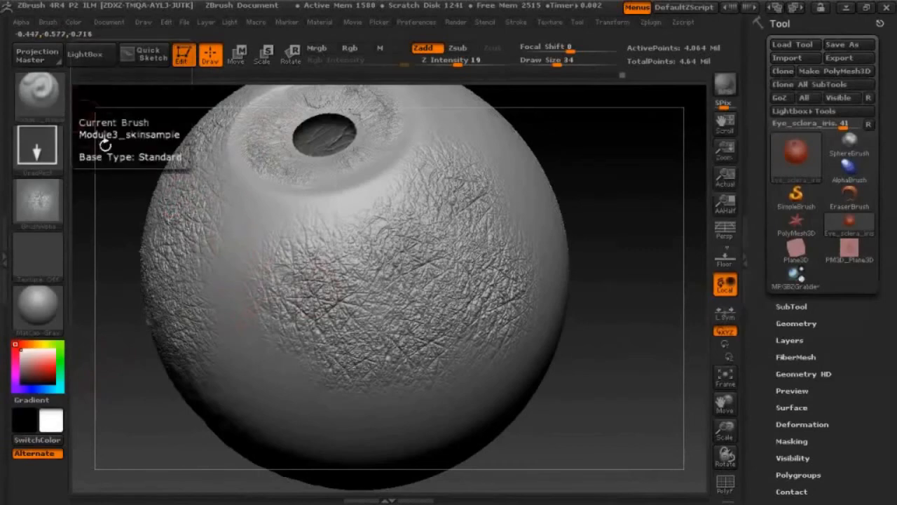
mouse_move(47, 209)
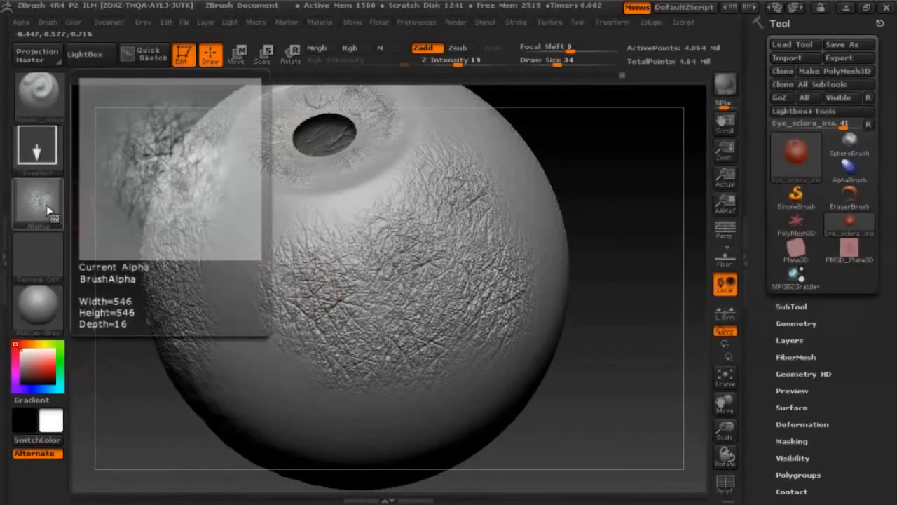
left_click(48, 208)
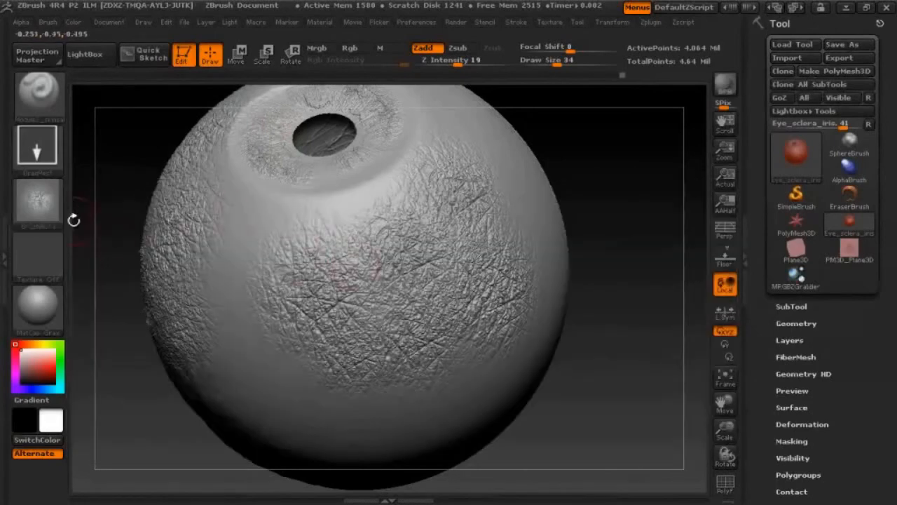
mouse_move(40, 221)
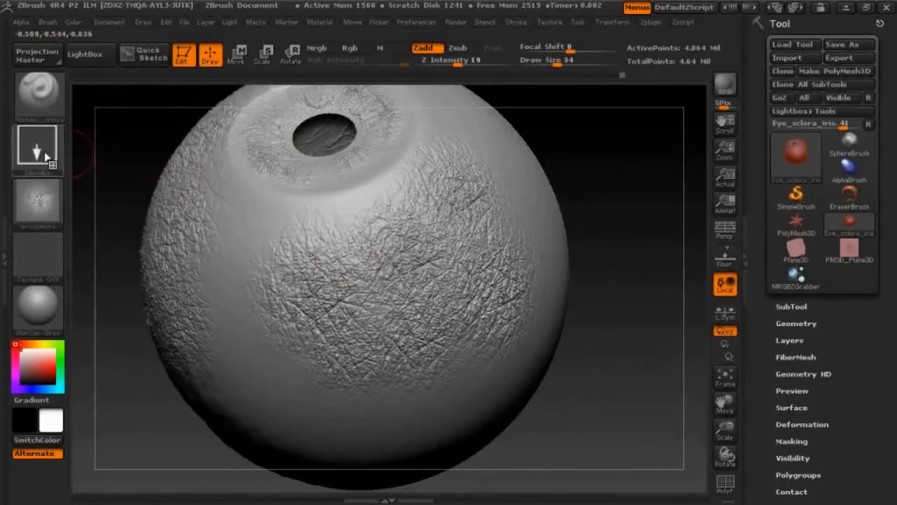
Step: Load the saved Module3_skinsample brush from the LightBox brush library
mouse_move(46, 155)
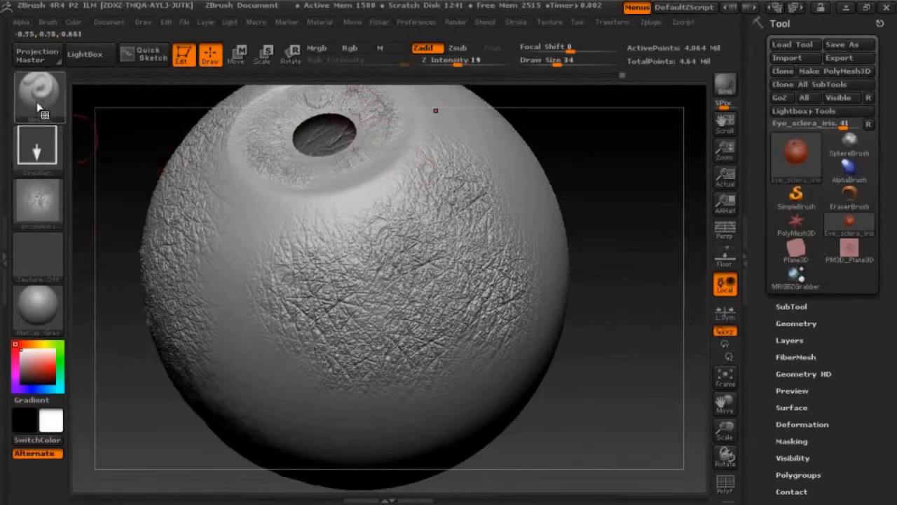
mouse_move(39, 105)
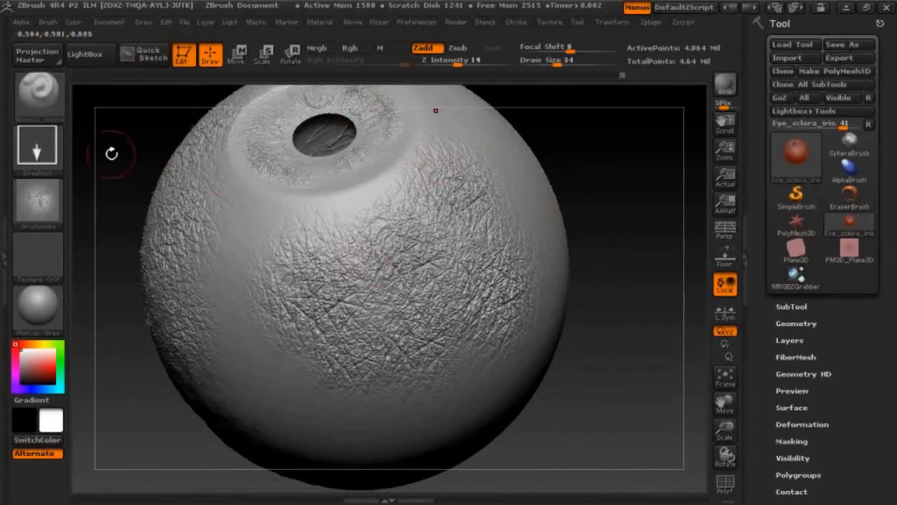
left_click(88, 59)
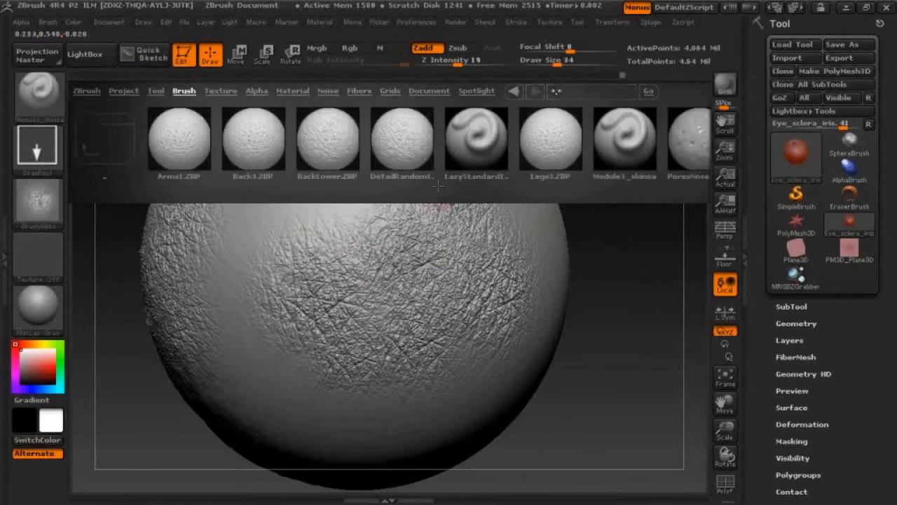
left_click_drag(589, 157, 514, 169)
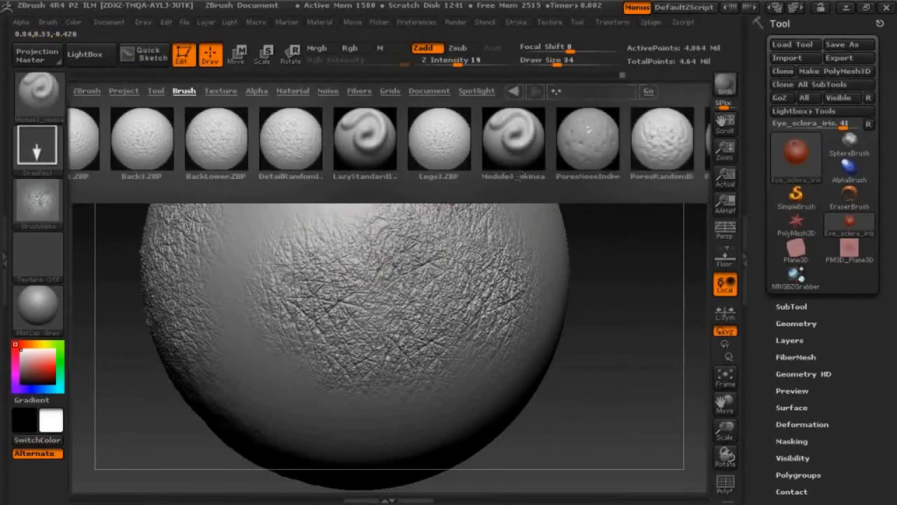
double_click(511, 130)
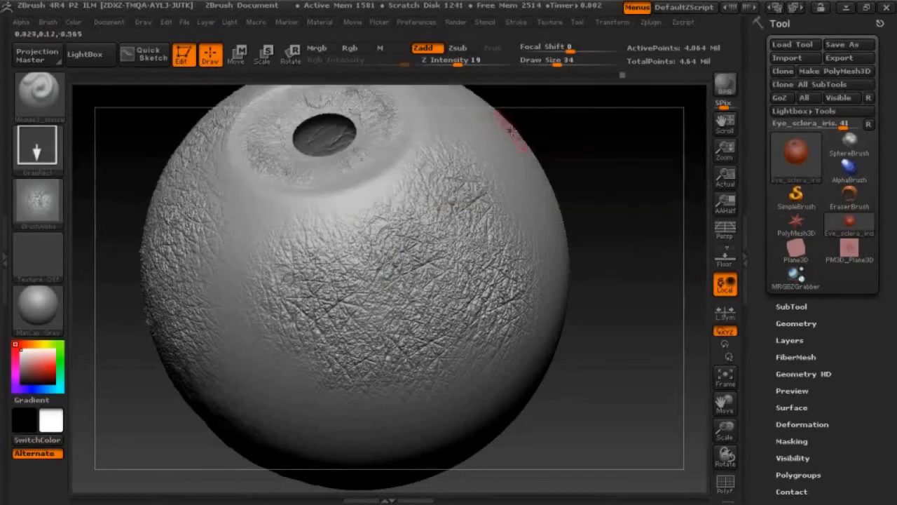
Step: Stamp further overlapping skin patches around the side of the eyeball with the loaded brush and inspect the coverage
left_click_drag(604, 155, 540, 193)
left_click_drag(200, 268, 70, 277)
mouse_move(416, 175)
left_mouse_down()
mouse_move(449, 198)
mouse_move(378, 145)
mouse_move(423, 107)
mouse_move(355, 197)
left_mouse_up()
left_click_drag(620, 388, 540, 486)
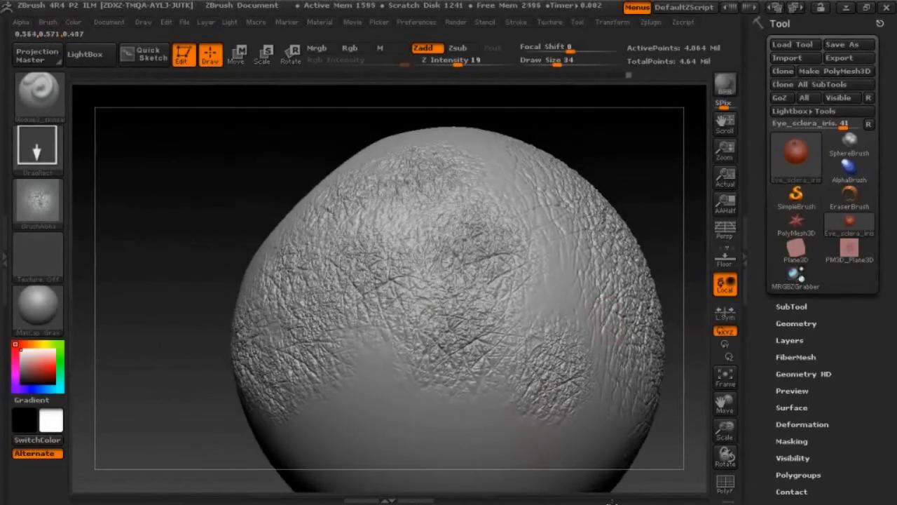
left_click_drag(172, 168, 392, 390)
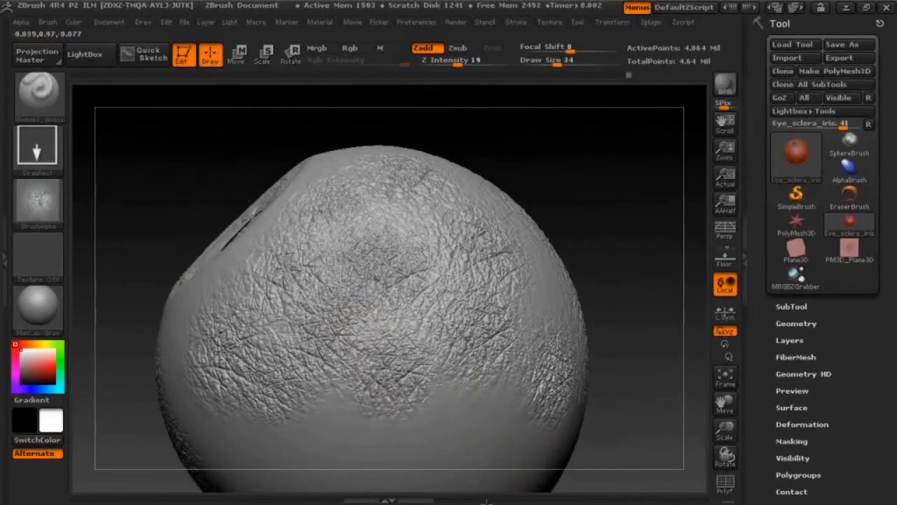
mouse_move(601, 283)
left_mouse_down()
mouse_move(598, 164)
mouse_move(602, 184)
mouse_move(296, 320)
left_mouse_up()
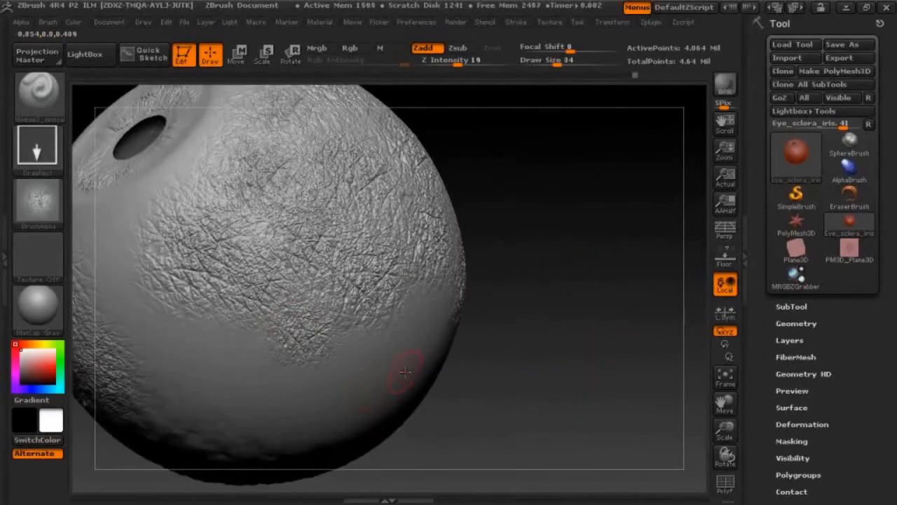
left_click_drag(546, 293, 523, 203)
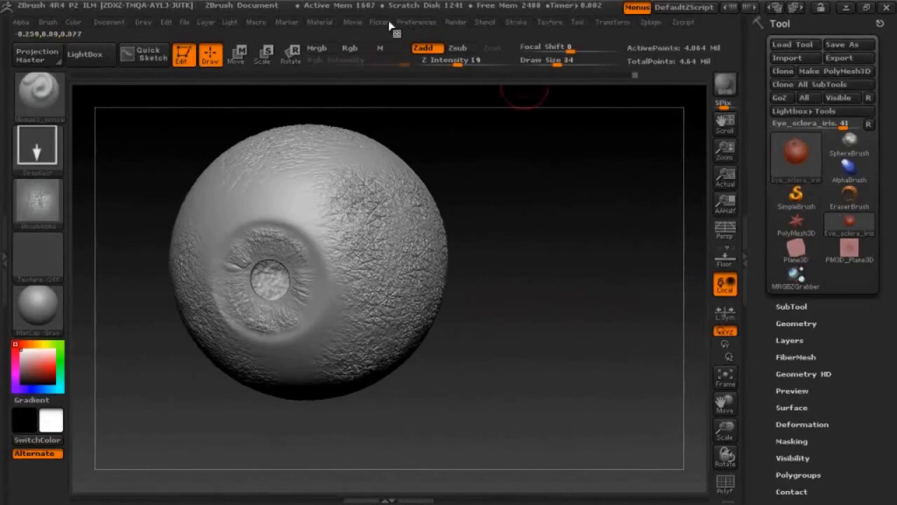
Step: Initialize ZBrush to clear all tools and document data
left_click(416, 24)
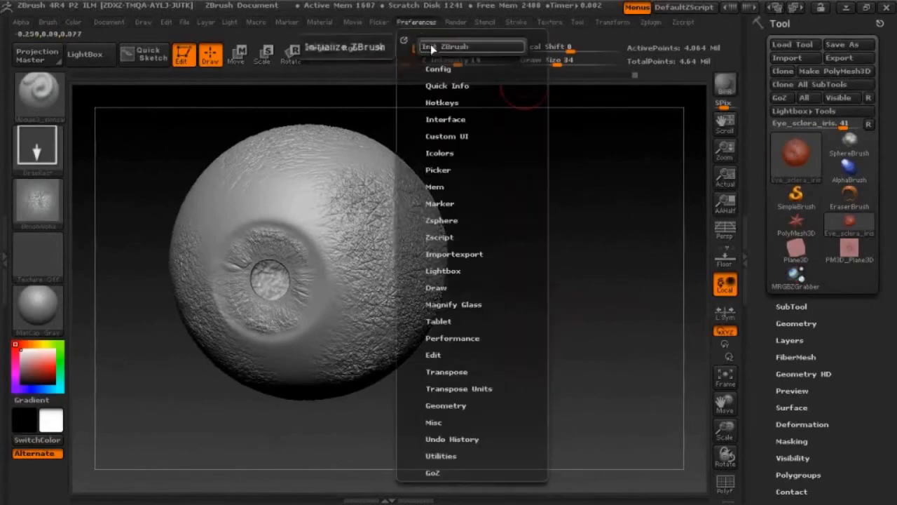
left_click(437, 50)
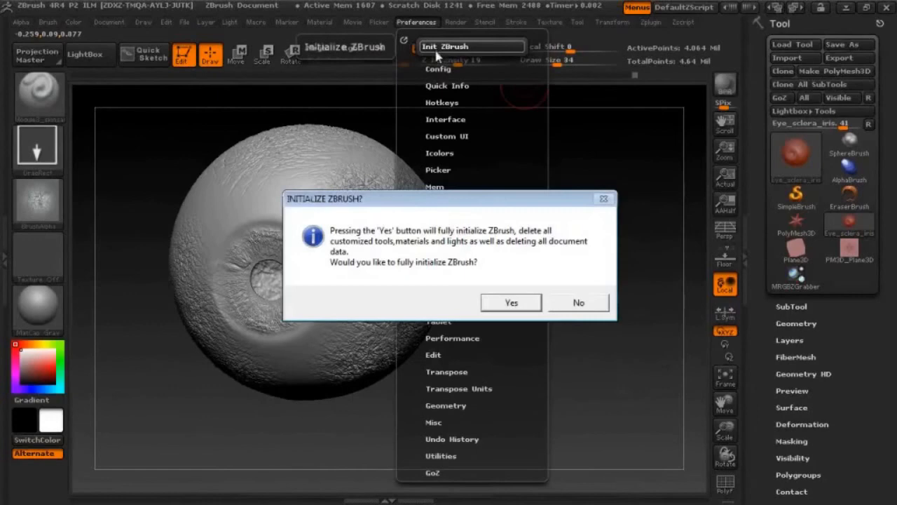
left_click(512, 303)
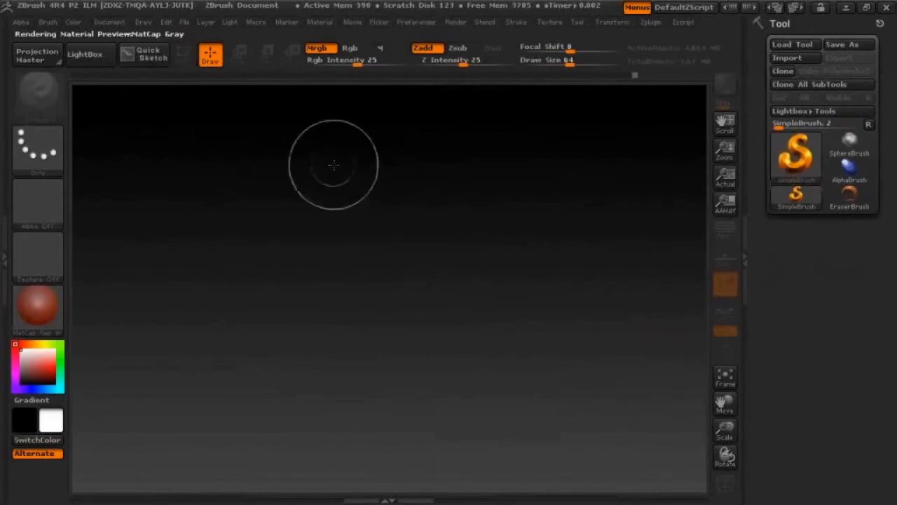
Step: Open the Neanderthal_Head.ZPR project from the ZBrush folder of Lesson 3 in Master Class 1 - Character Development
left_click(184, 21)
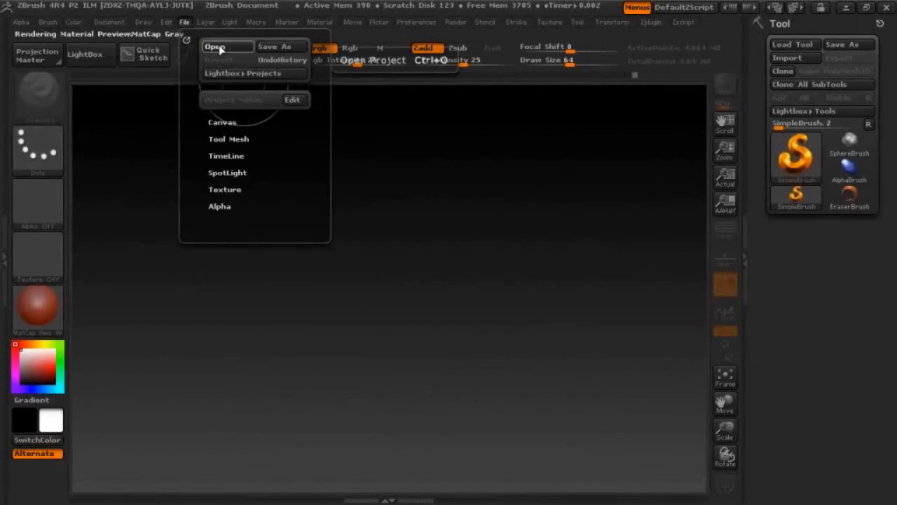
left_click(217, 47)
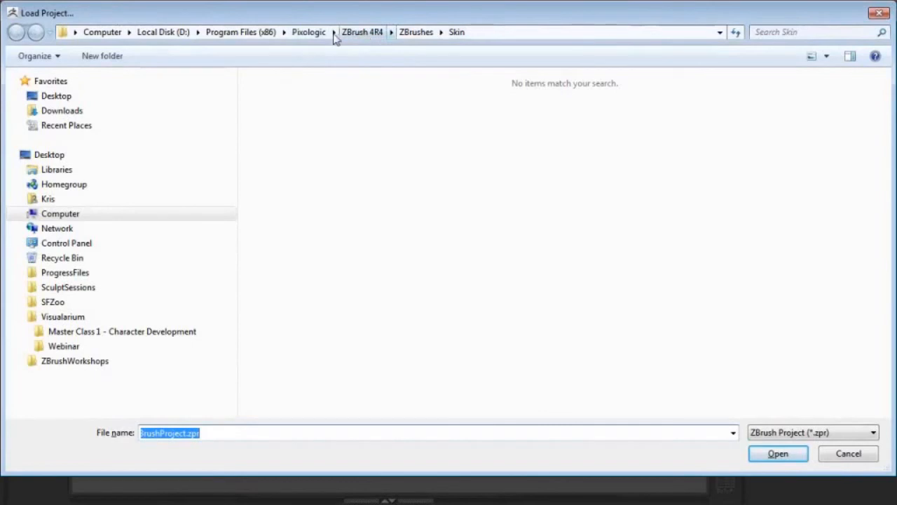
left_click(150, 332)
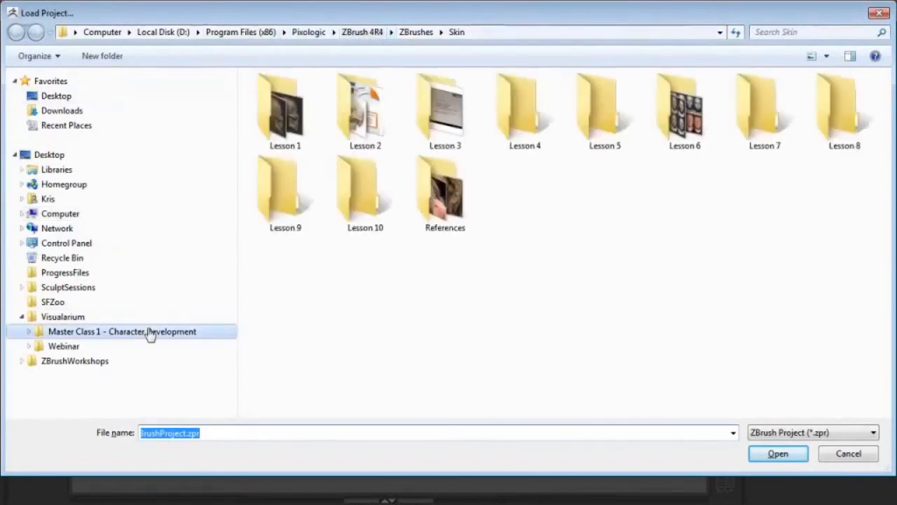
double_click(434, 130)
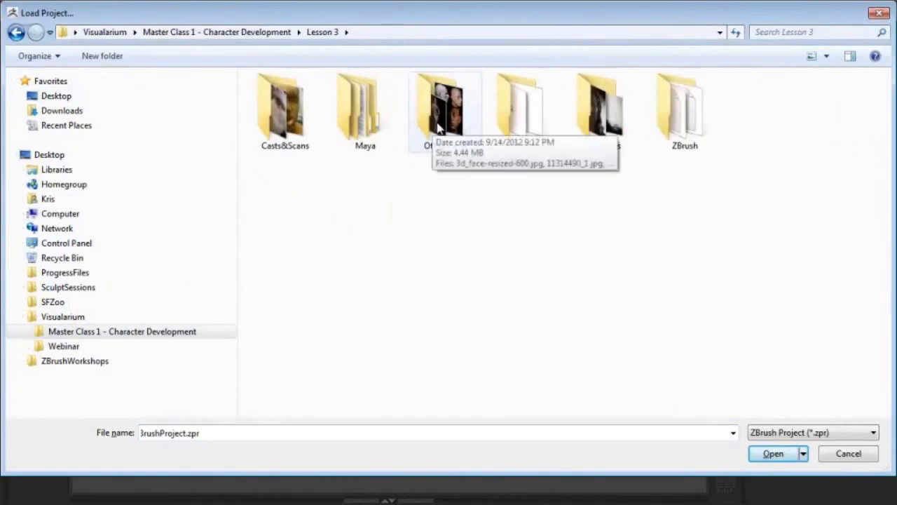
double_click(676, 130)
left_click(283, 126)
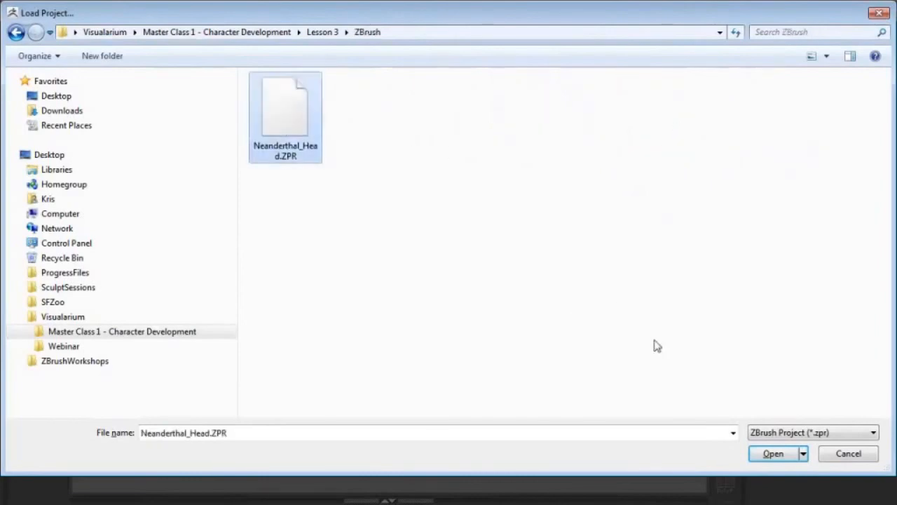
left_click(786, 454)
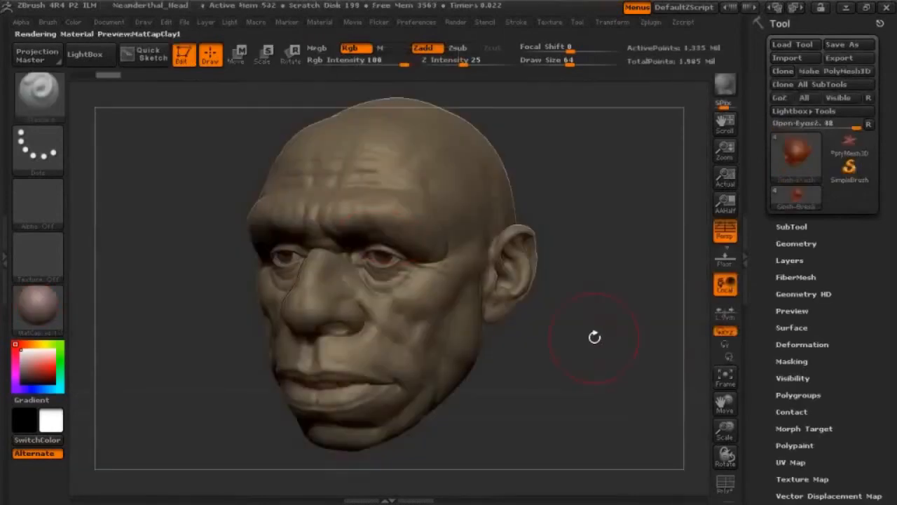
Step: Examine the Neanderthal head's facial forms and wrinkles up close from both sides
left_click_drag(593, 338, 562, 360)
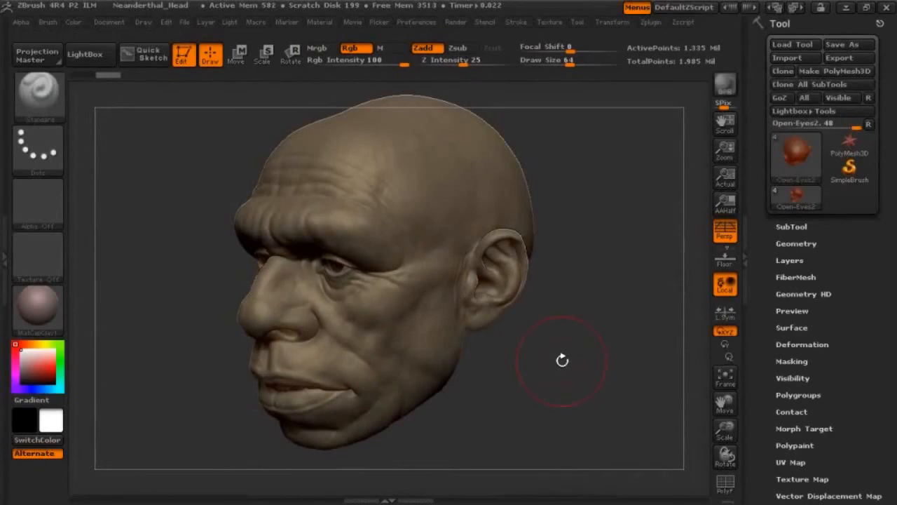
left_click_drag(562, 360, 596, 350)
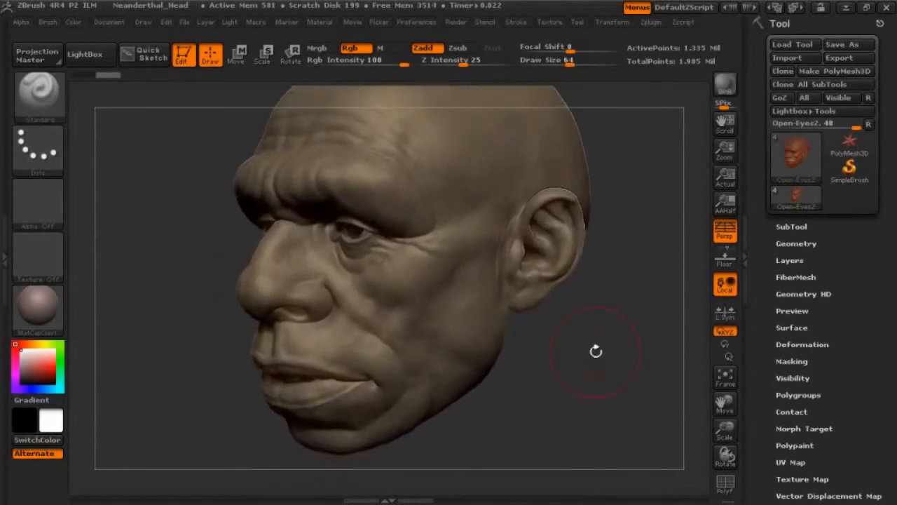
left_click_drag(596, 350, 621, 335)
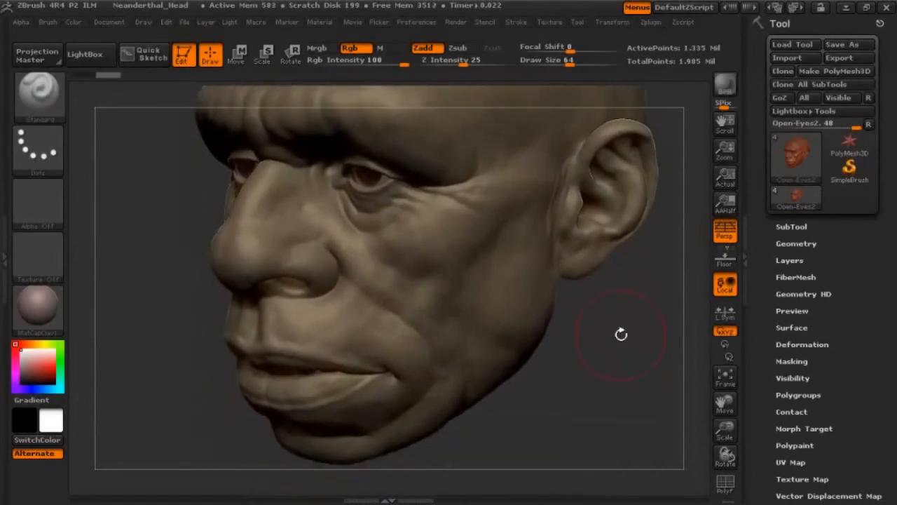
left_click_drag(621, 335, 612, 346)
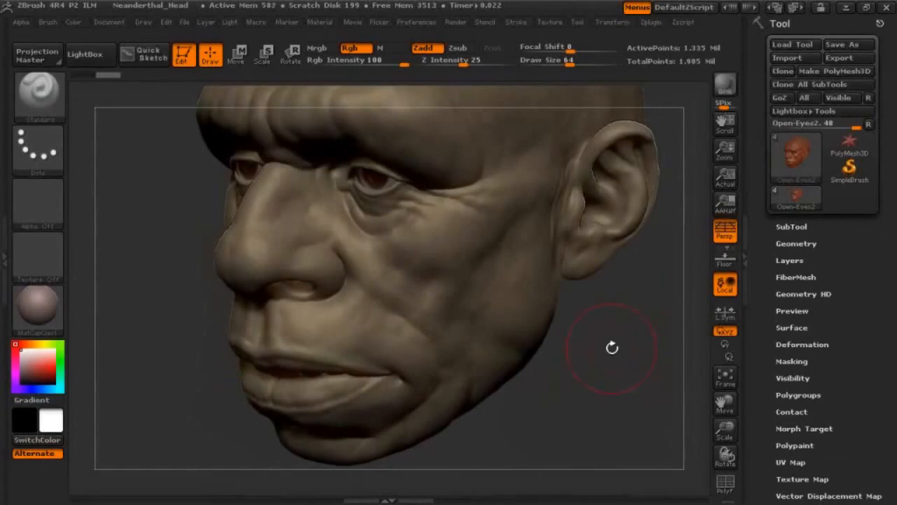
mouse_move(610, 356)
left_mouse_down()
mouse_move(613, 366)
mouse_move(601, 351)
mouse_move(601, 360)
mouse_move(590, 321)
mouse_move(586, 334)
left_mouse_up()
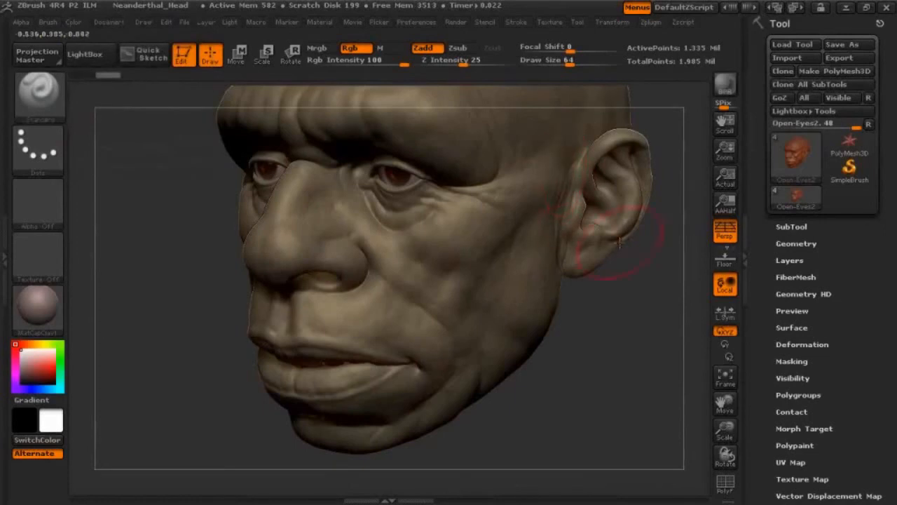
left_click_drag(644, 341, 593, 327)
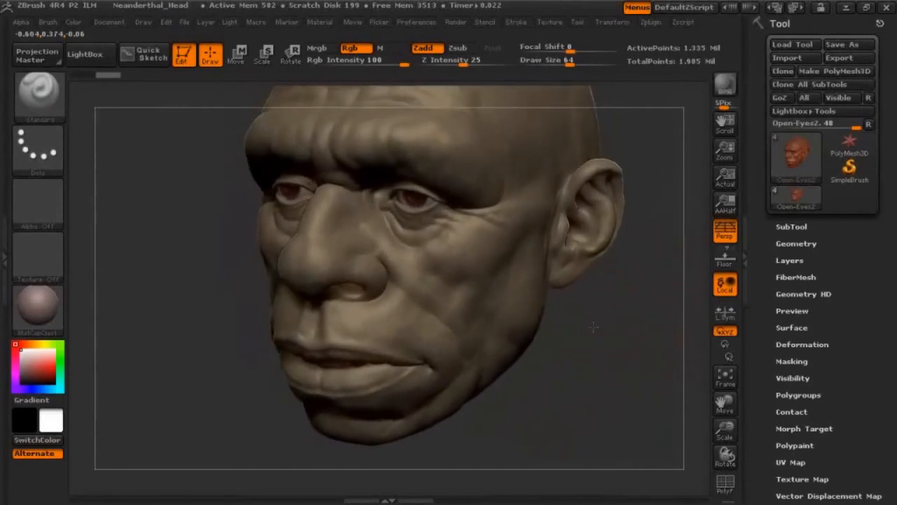
mouse_move(224, 274)
left_mouse_down()
mouse_move(242, 301)
mouse_move(250, 346)
left_mouse_up()
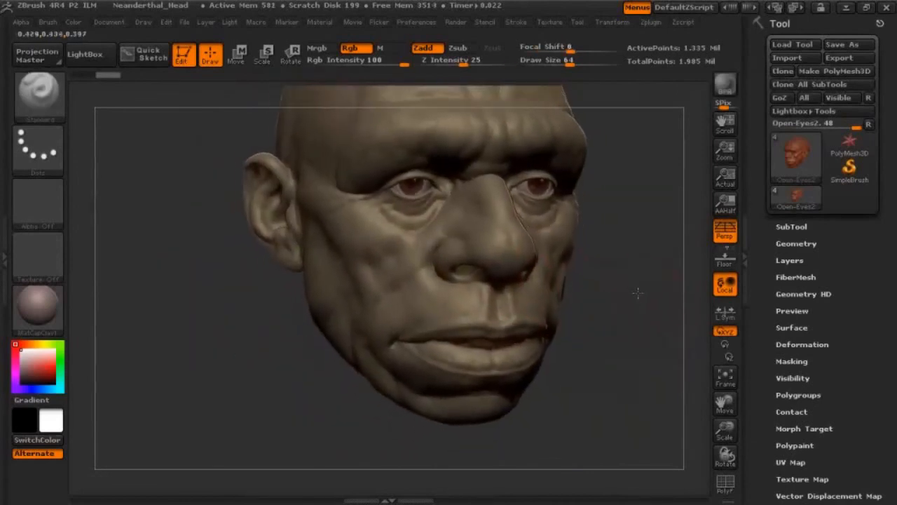